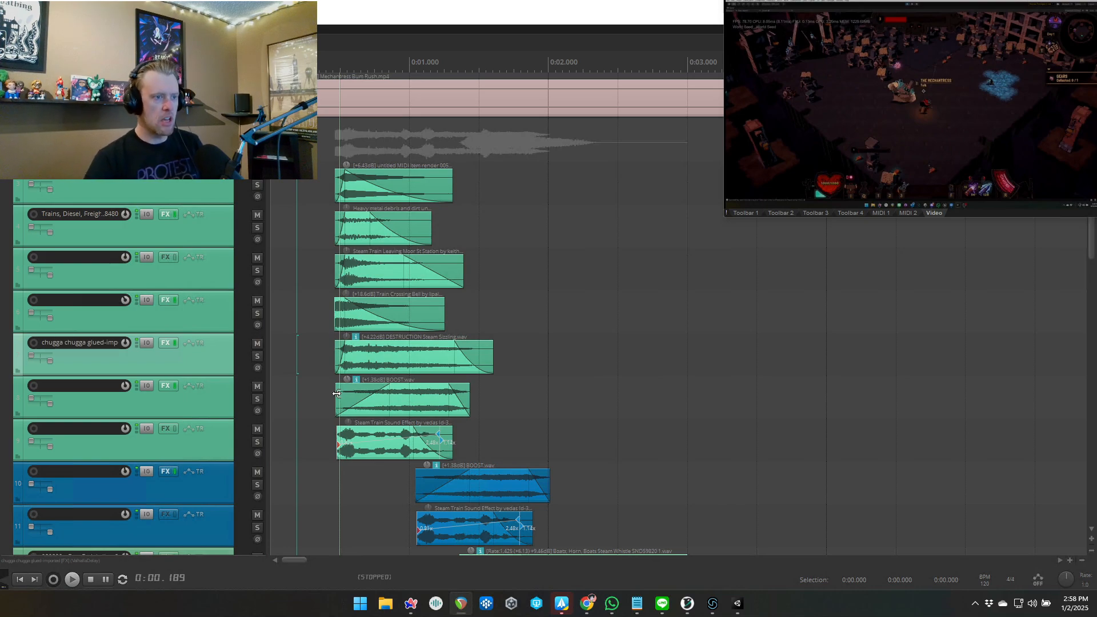
# - Place the edit cursor at the start of the green clips and enlarge the video preview window
pyautogui.click(333, 362)
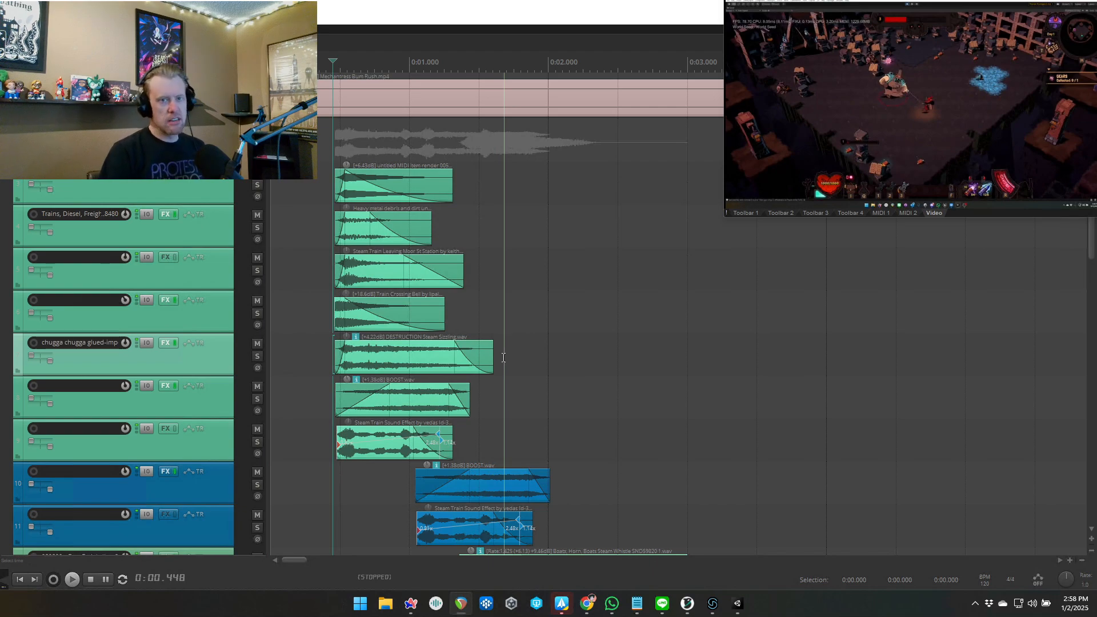
pyautogui.moveTo(726, 222); pyautogui.dragTo(702, 258)
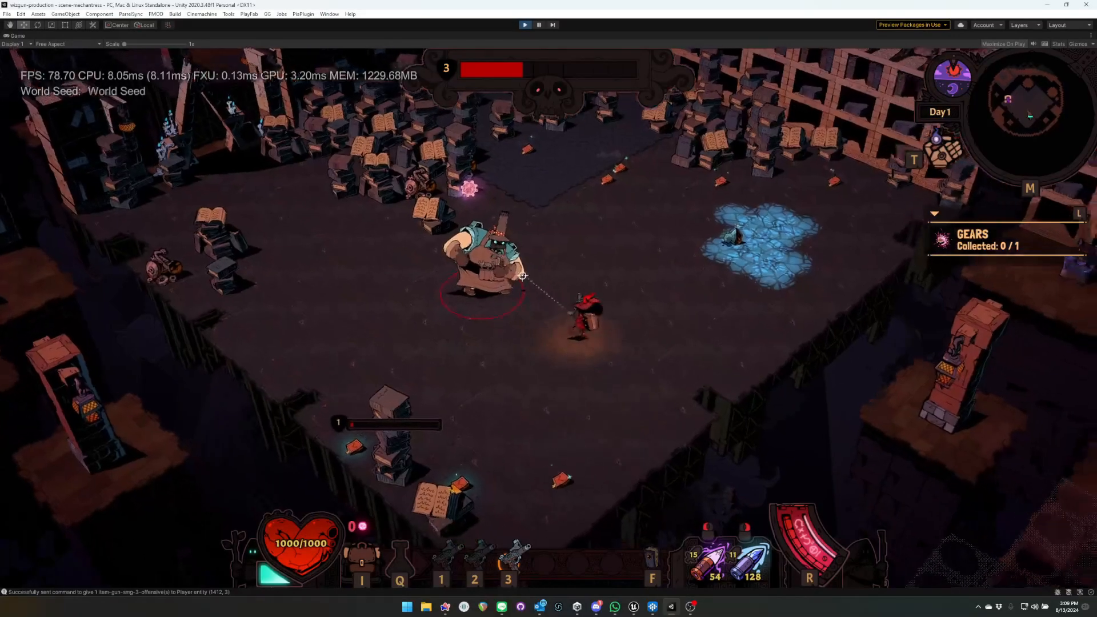
pyautogui.press('d')
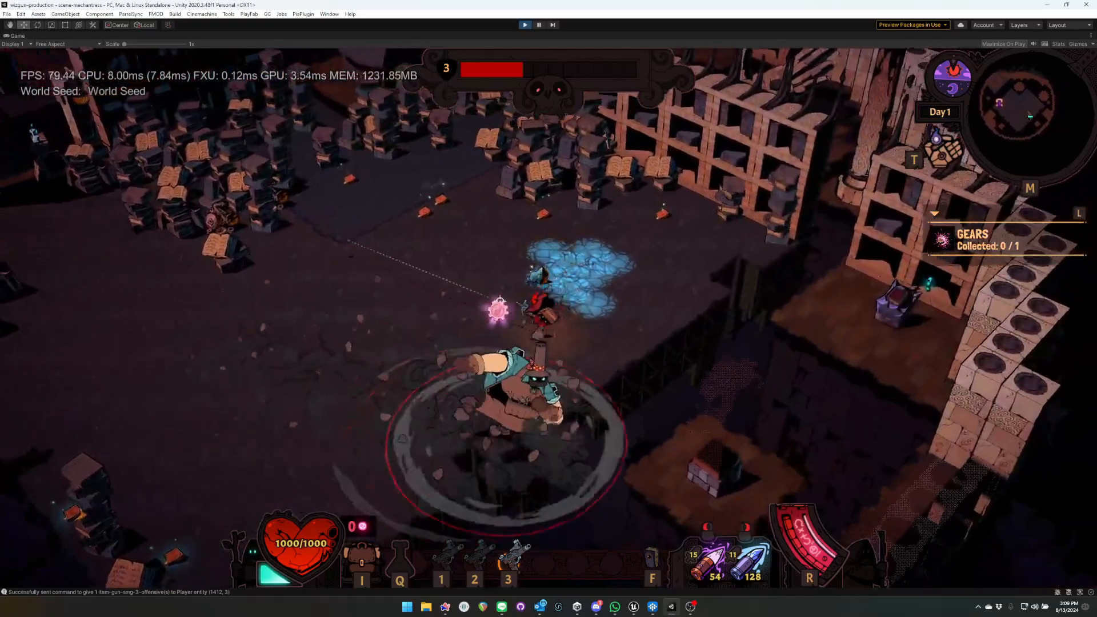
pyautogui.press('e')
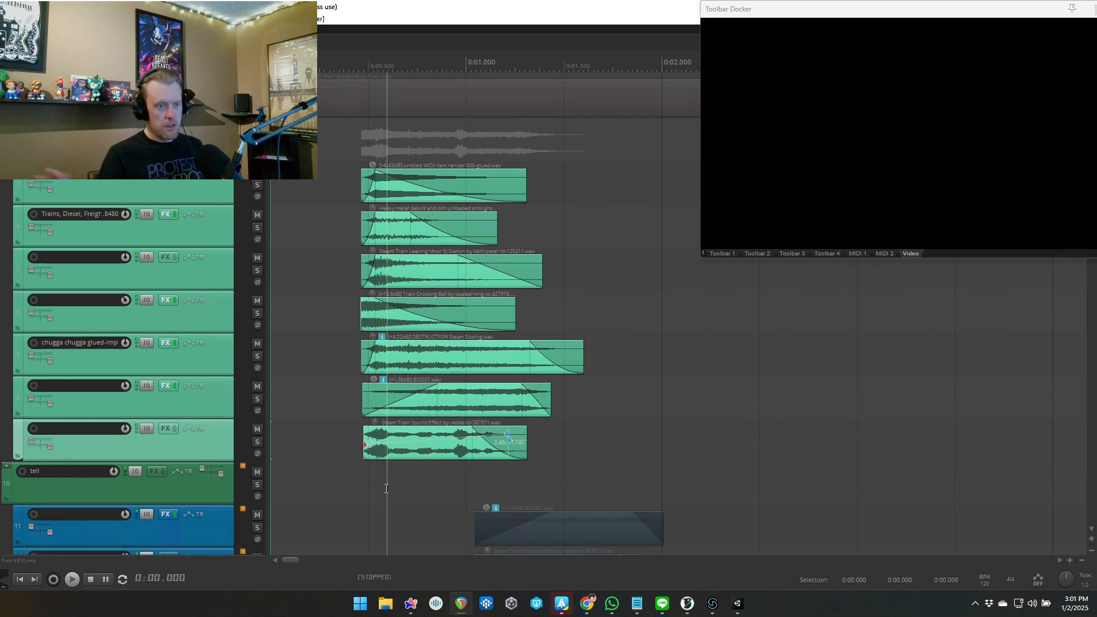
# - Play all the green train sound layers together from the project start, in sync with the video
pyautogui.click(366, 440)
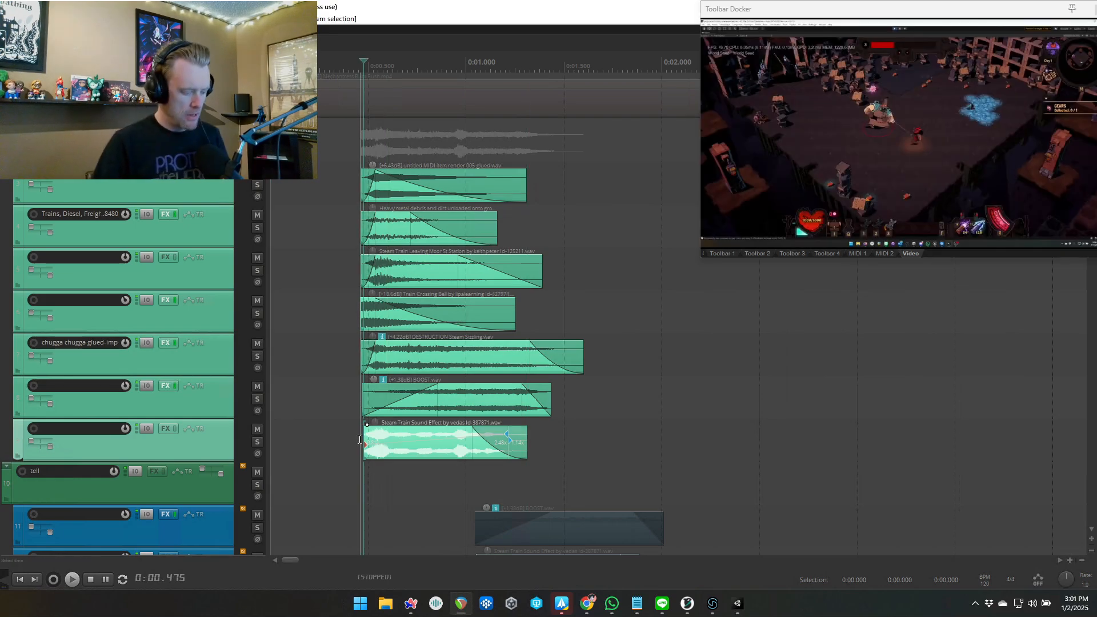
pyautogui.click(564, 410)
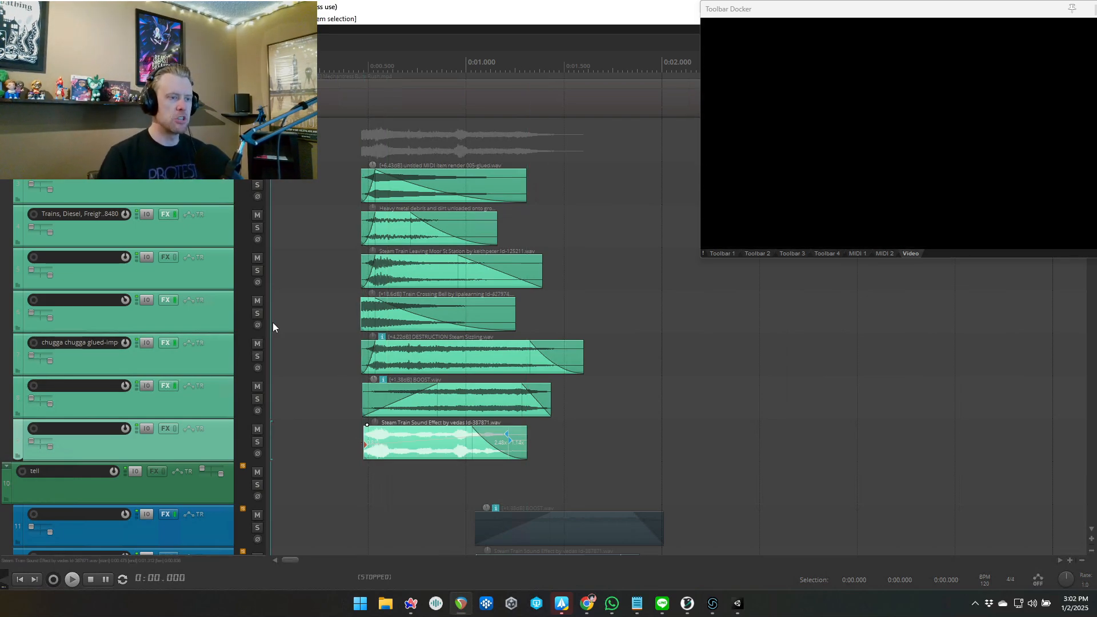
pyautogui.click(309, 329)
pyautogui.press('space')
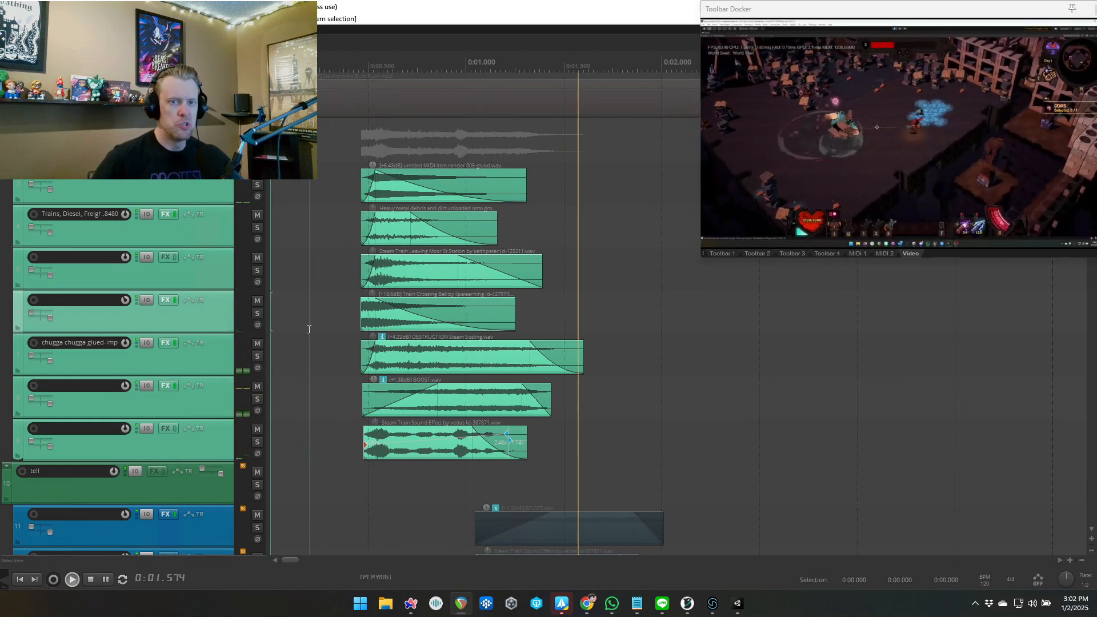
pyautogui.press('space')
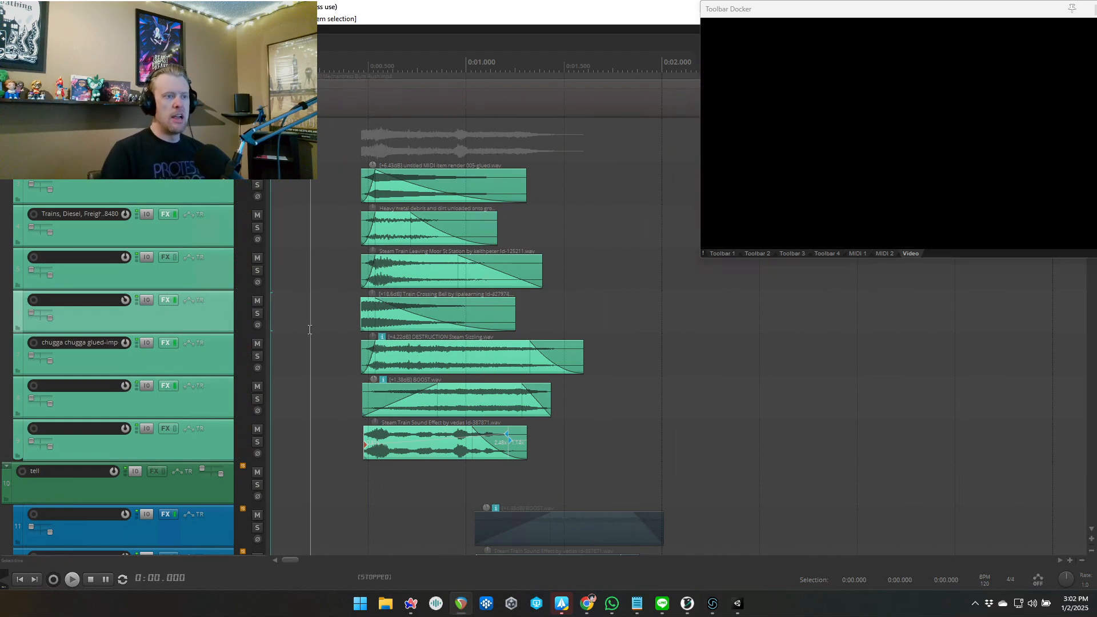
# - Solo the track with the "untitled MIDI item render" clip and audition that layer on its own
pyautogui.click(254, 188)
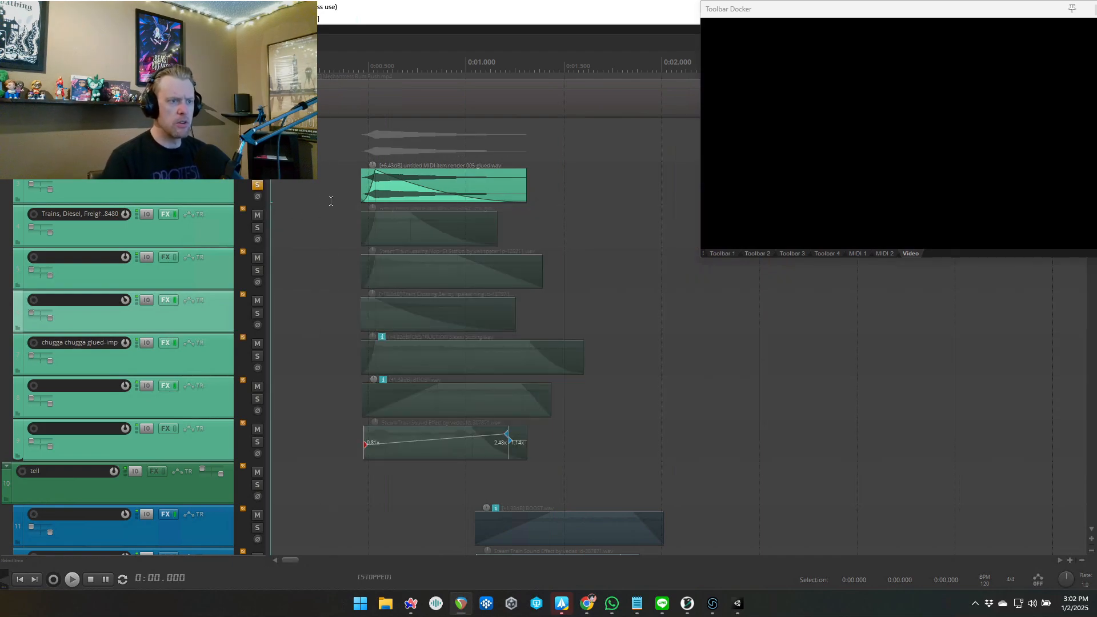
pyautogui.click(330, 196)
pyautogui.scroll(3, 403, 316)
pyautogui.hscroll(-3, 403, 315)
pyautogui.press('space')
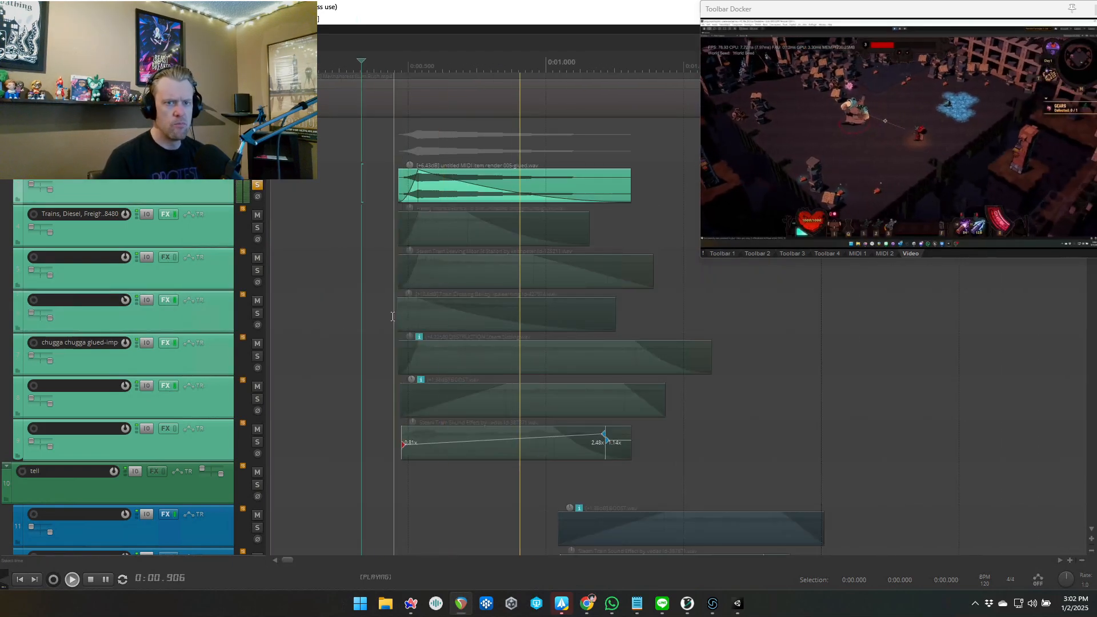
pyautogui.press('space')
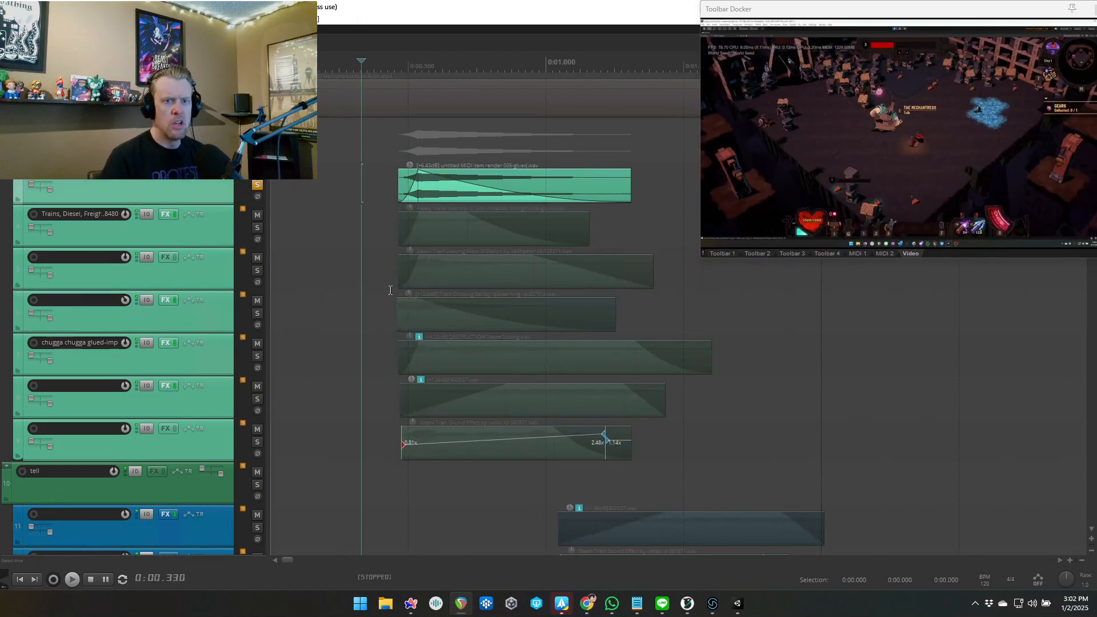
# - Open Track 3's effects chain, bypass dblue Crusher and Pro-Q 3, and play the layer dry
pyautogui.click(167, 173)
pyautogui.click(425, 217)
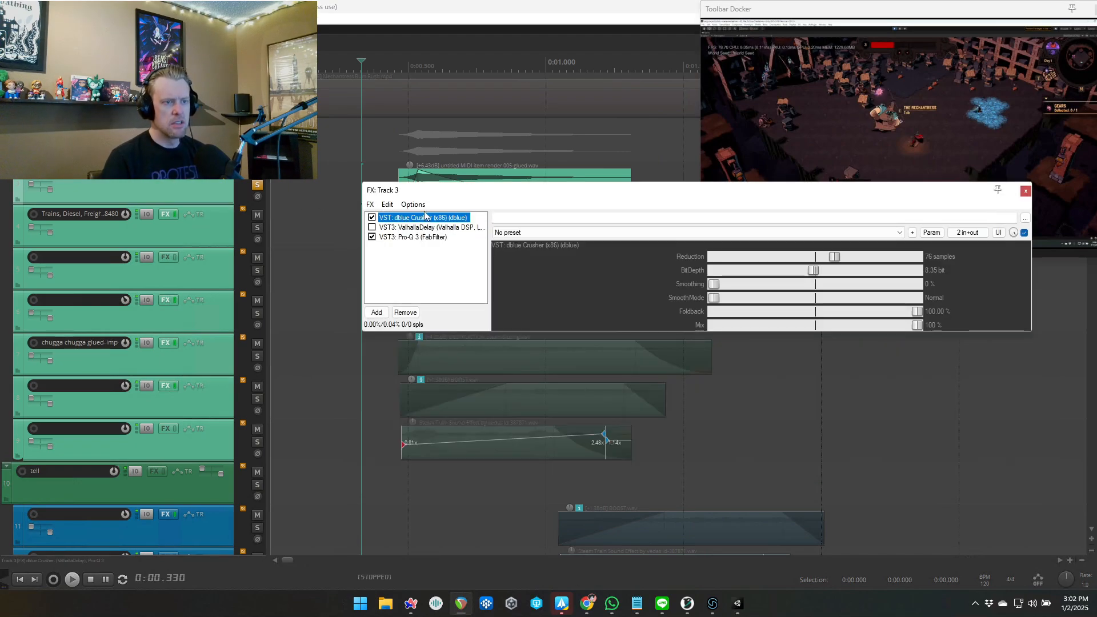
pyautogui.click(372, 236)
pyautogui.press('space')
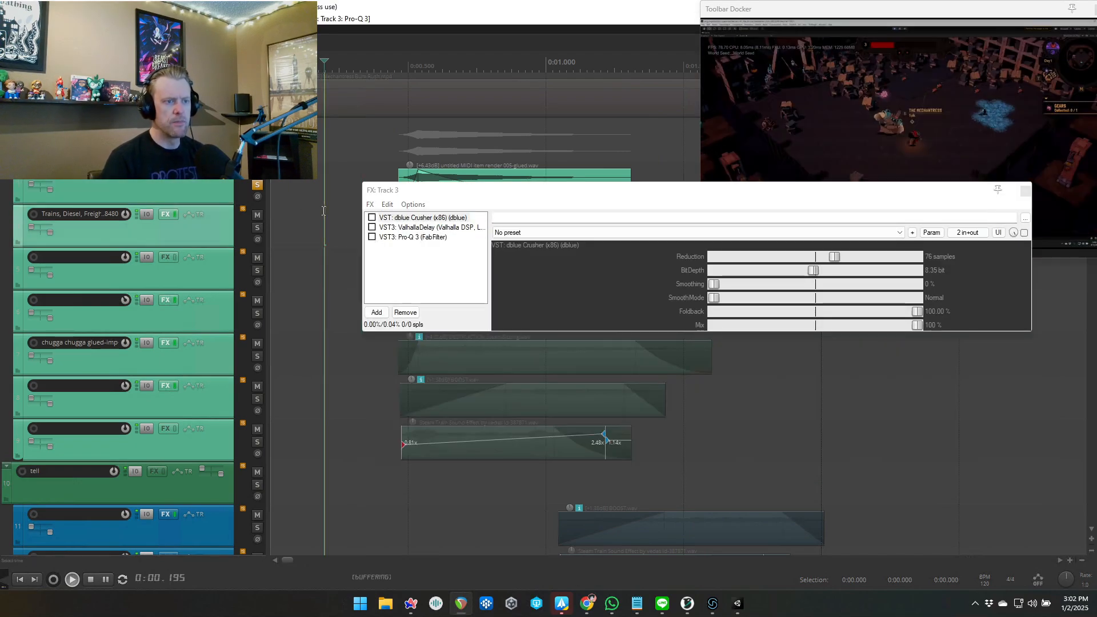
# - Compare Track 3 with only Pro-Q 3 enabled and with only dblue Crusher enabled
pyautogui.click(372, 237)
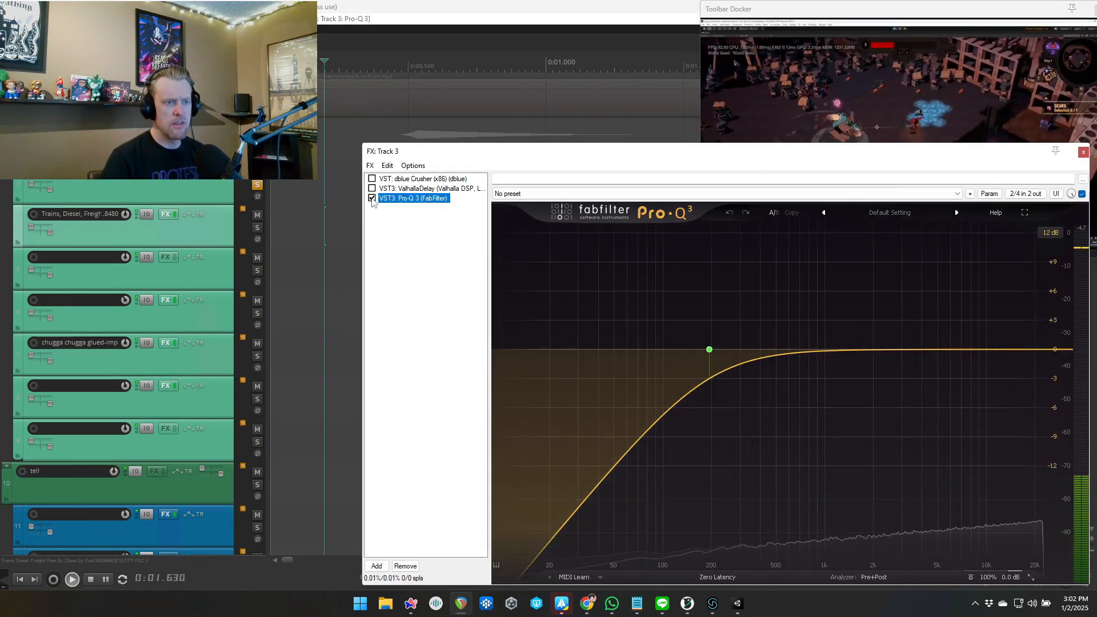
pyautogui.click(372, 198)
pyautogui.click(372, 179)
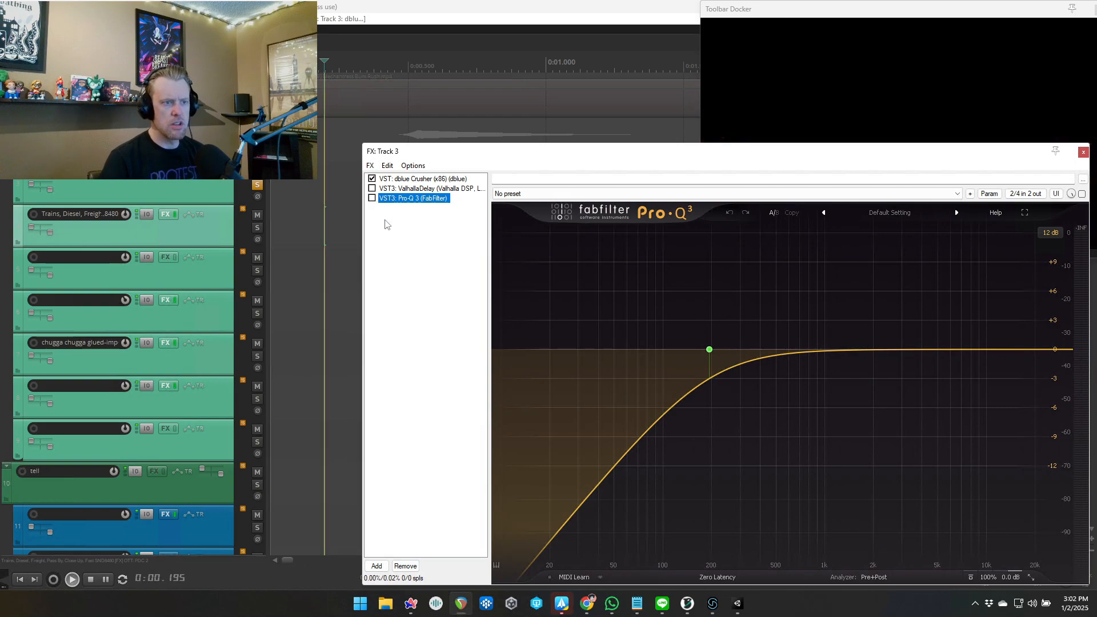
pyautogui.press('space')
# - Re-enable Pro-Q 3 on Track 3 and close its effects window
pyautogui.click(373, 197)
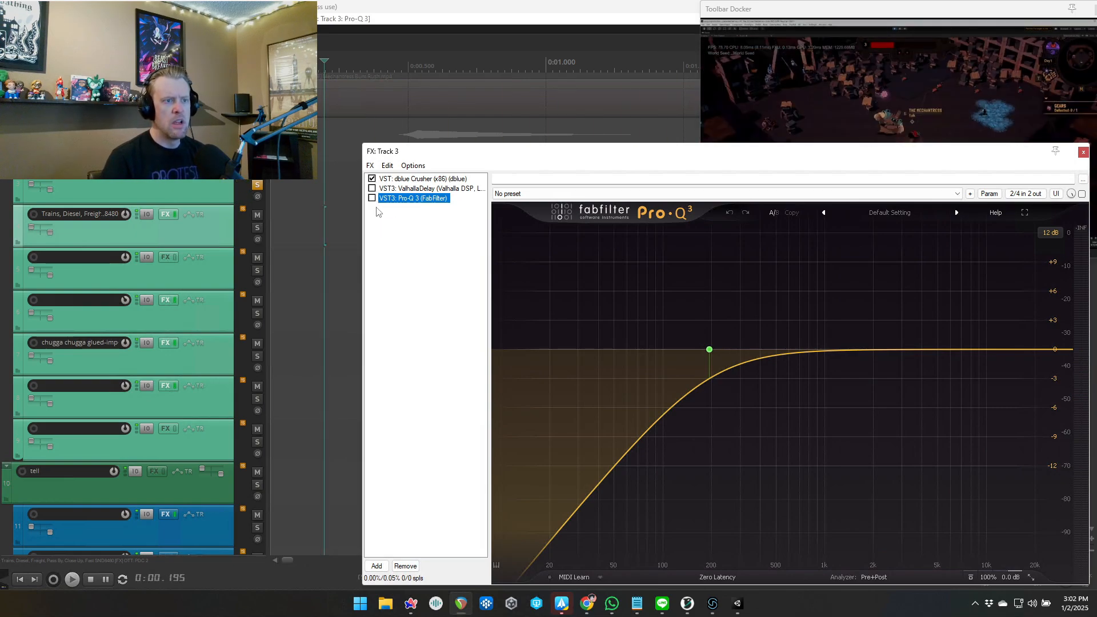
pyautogui.moveTo(414, 157); pyautogui.dragTo(185, 139)
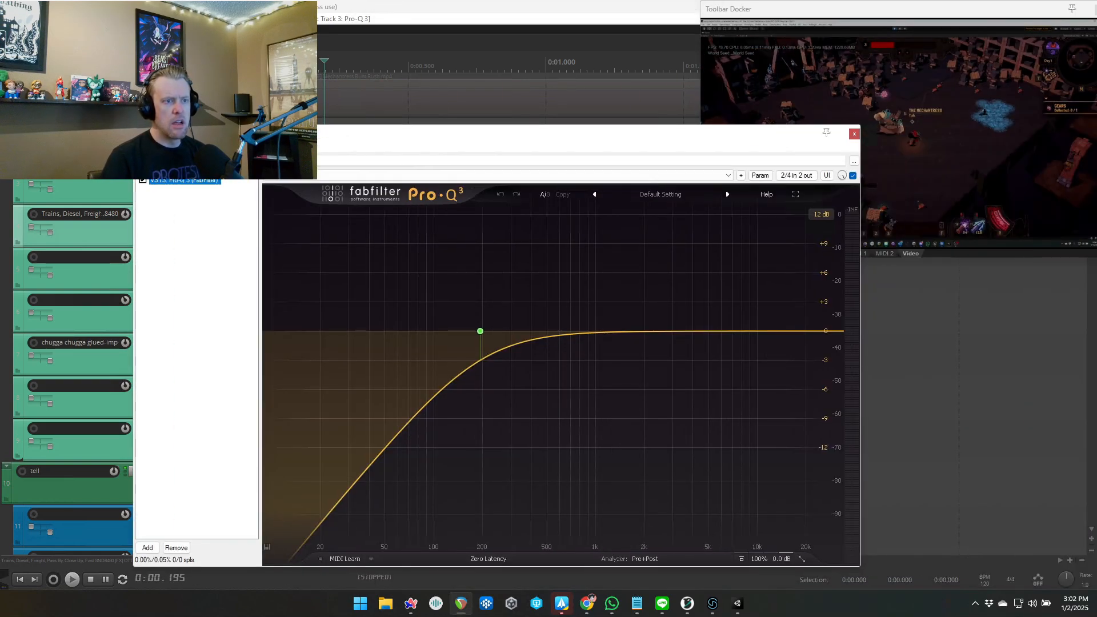
pyautogui.click(855, 136)
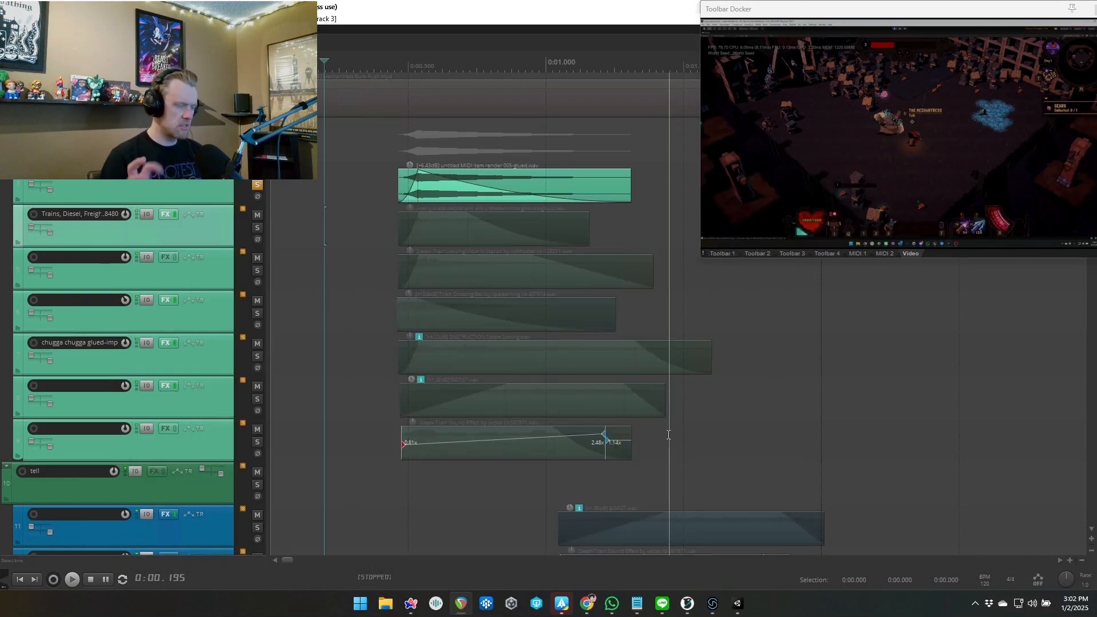
# - Clear the active solos, then solo the parent folder and the "untitled MIDI item render" track again
pyautogui.click(257, 187)
pyautogui.click(258, 142)
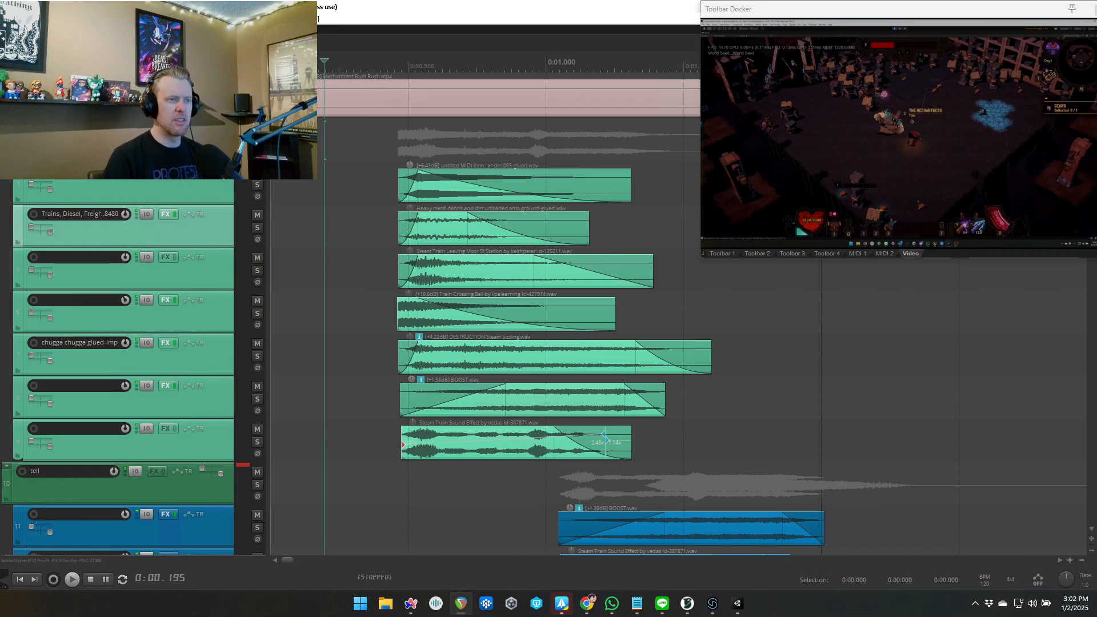
pyautogui.click(258, 143)
pyautogui.click(257, 185)
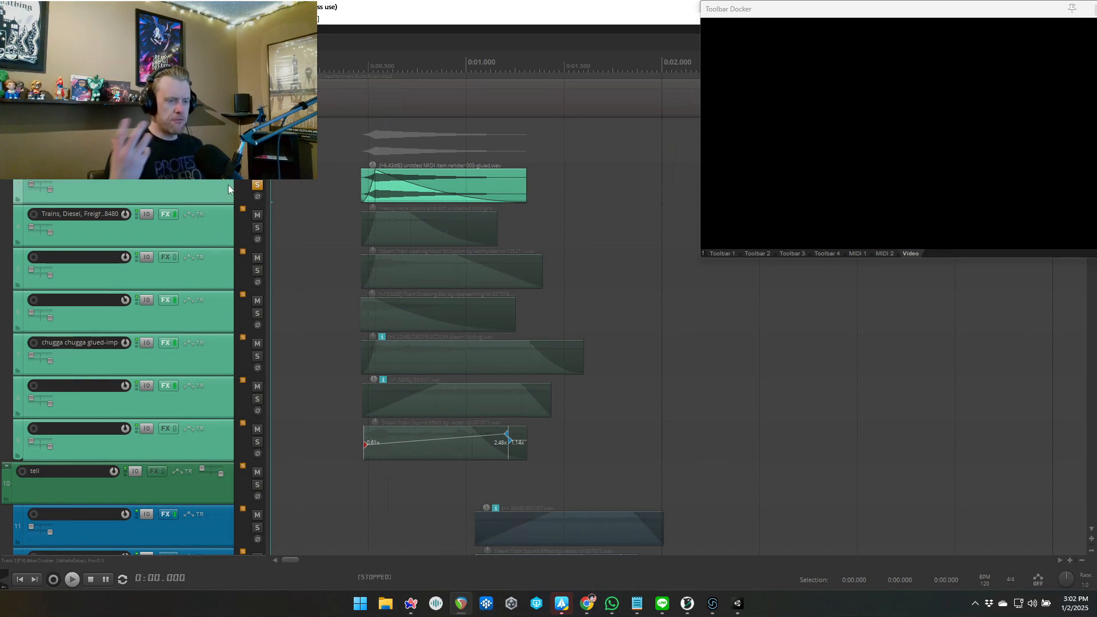
pyautogui.click(383, 153)
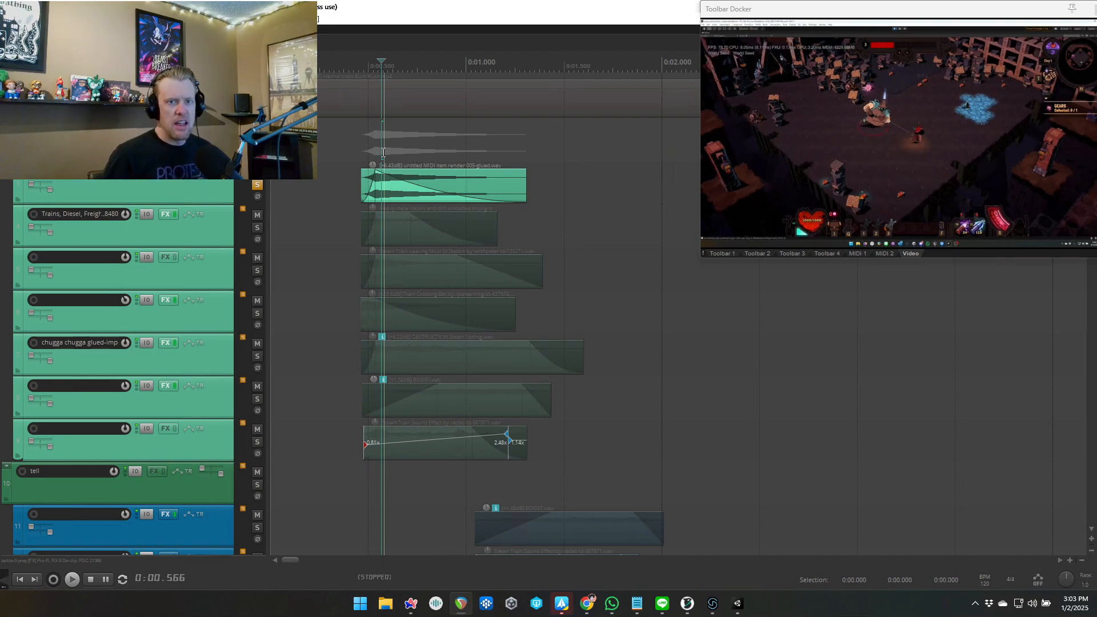
pyautogui.click(306, 254)
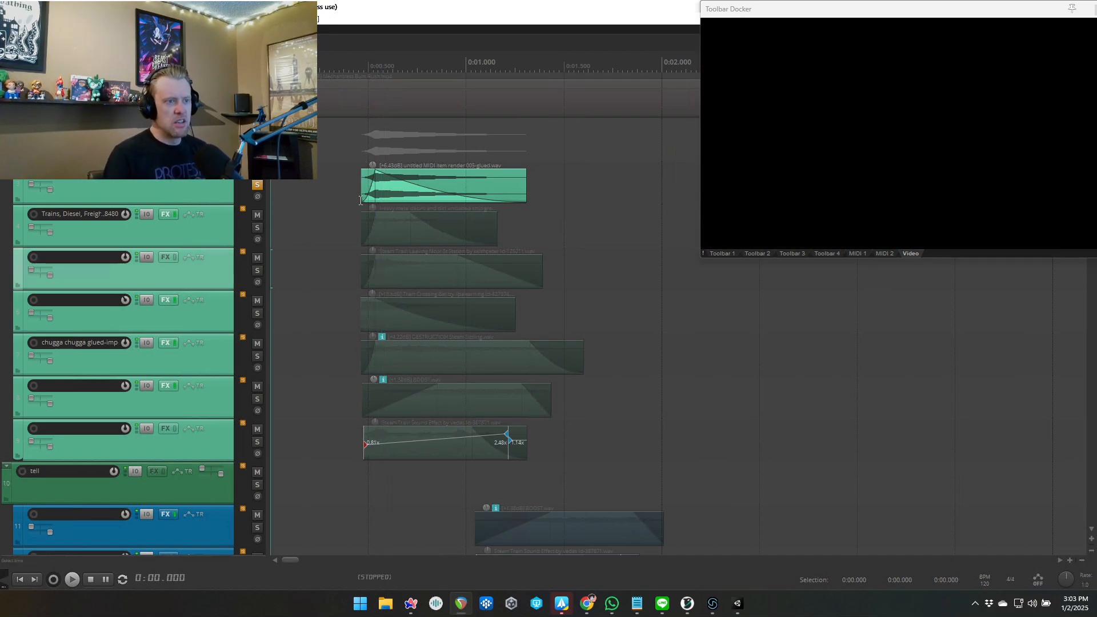
pyautogui.hotkey('ctrl', 'z')
pyautogui.click(312, 266)
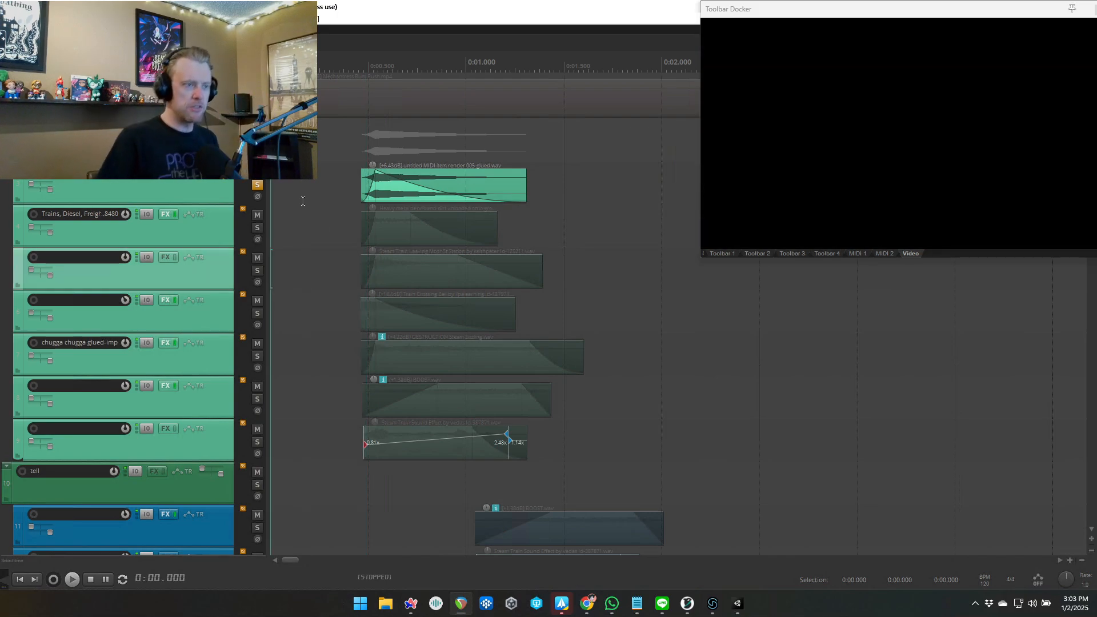
# - Switch the solo to the "Trains, Diesel" track and audition its heavy metal debris clip
pyautogui.click(257, 187)
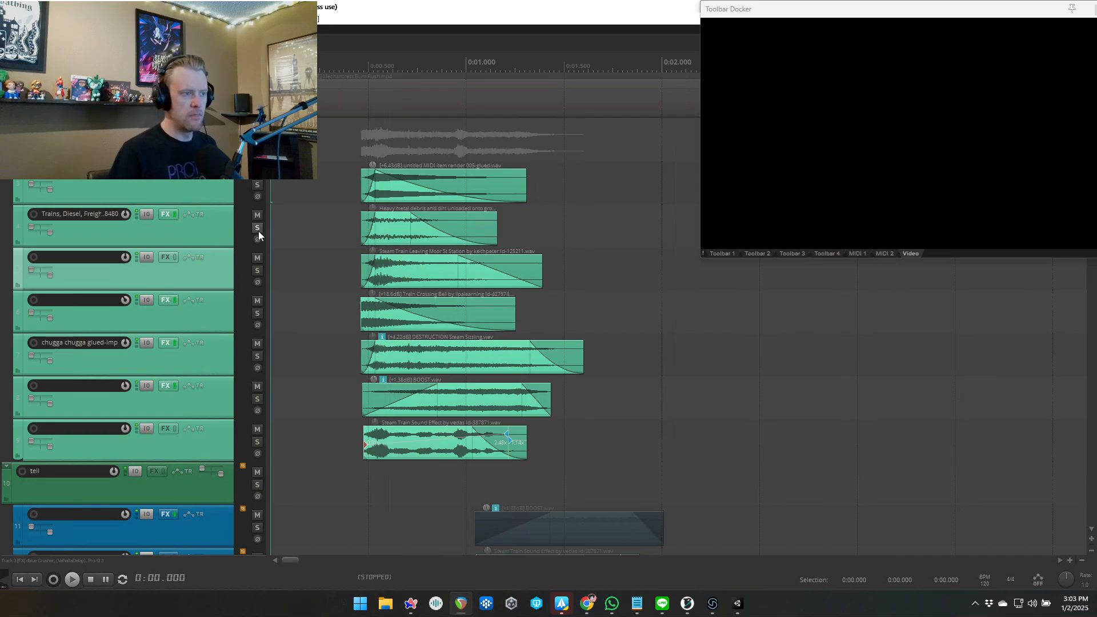
pyautogui.click(258, 228)
pyautogui.press('space')
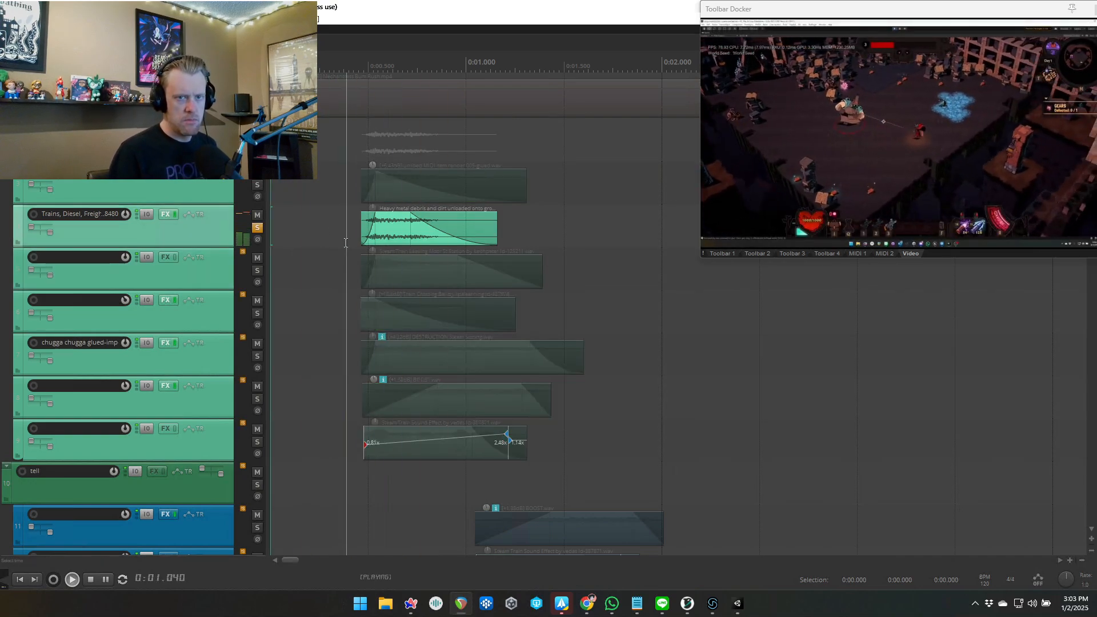
pyautogui.press('space')
# - Try extending the end of the heavy metal debris clip and play it from the project start
pyautogui.moveTo(496, 237); pyautogui.dragTo(617, 237)
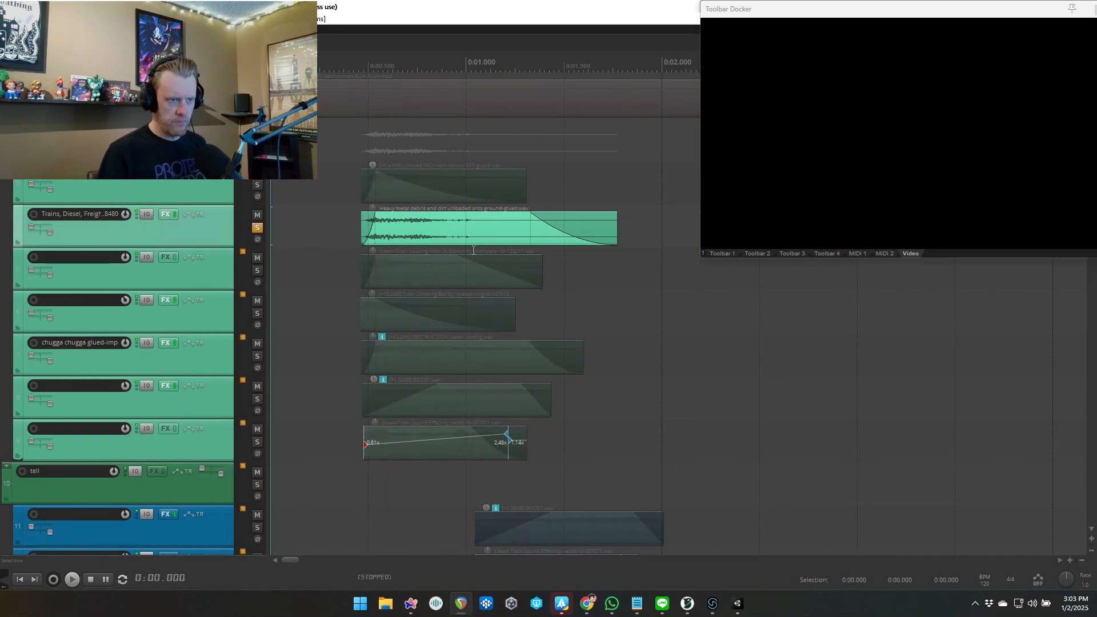
pyautogui.click(343, 258)
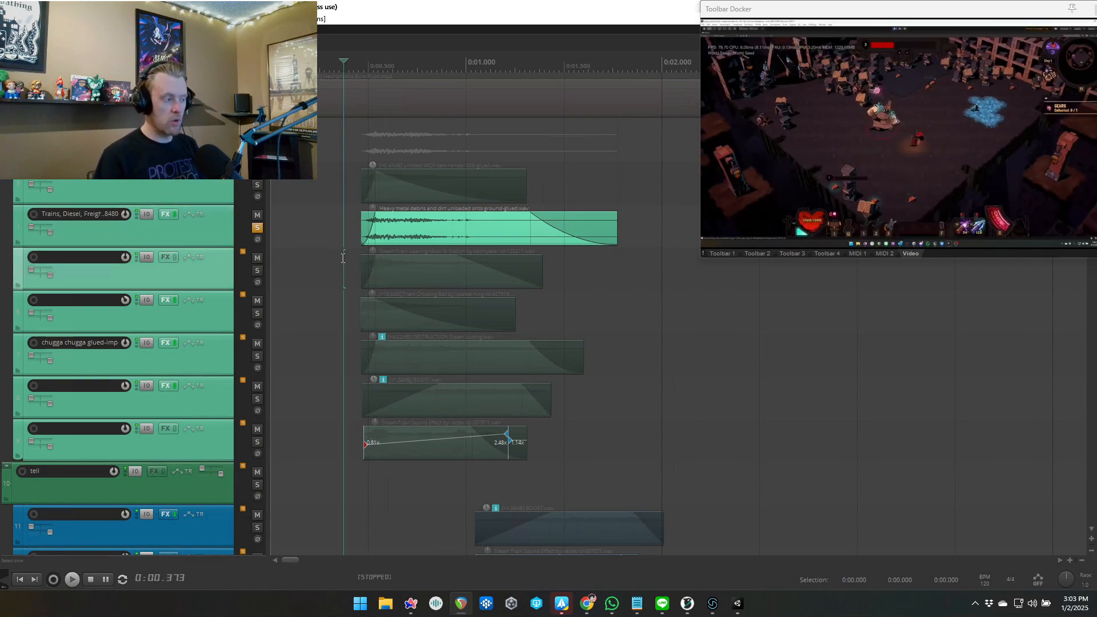
pyautogui.press('Home')
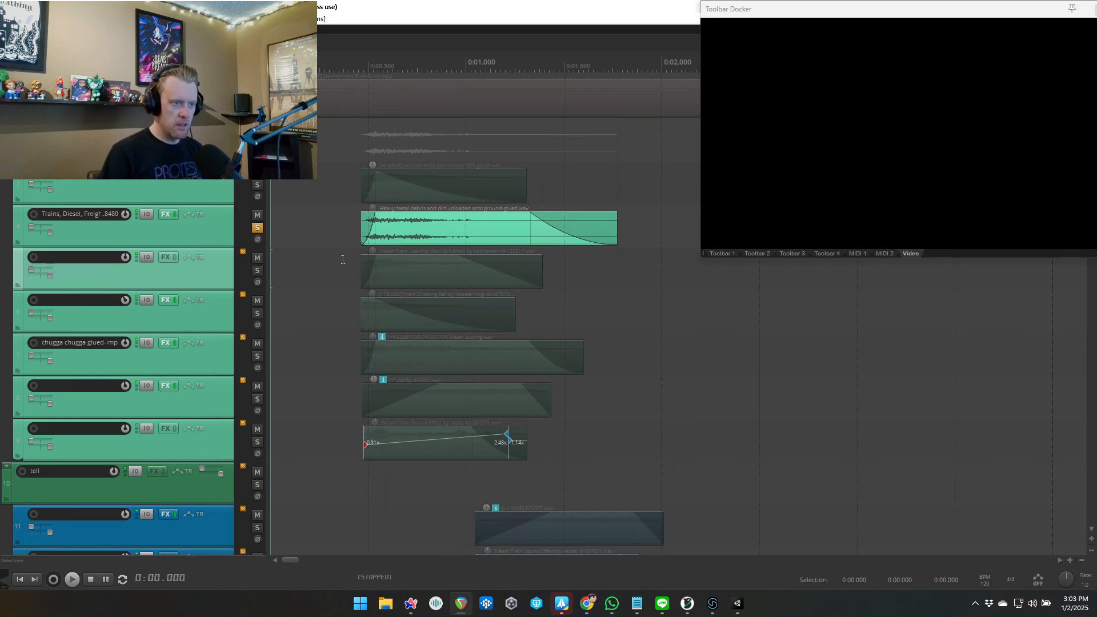
pyautogui.press('space')
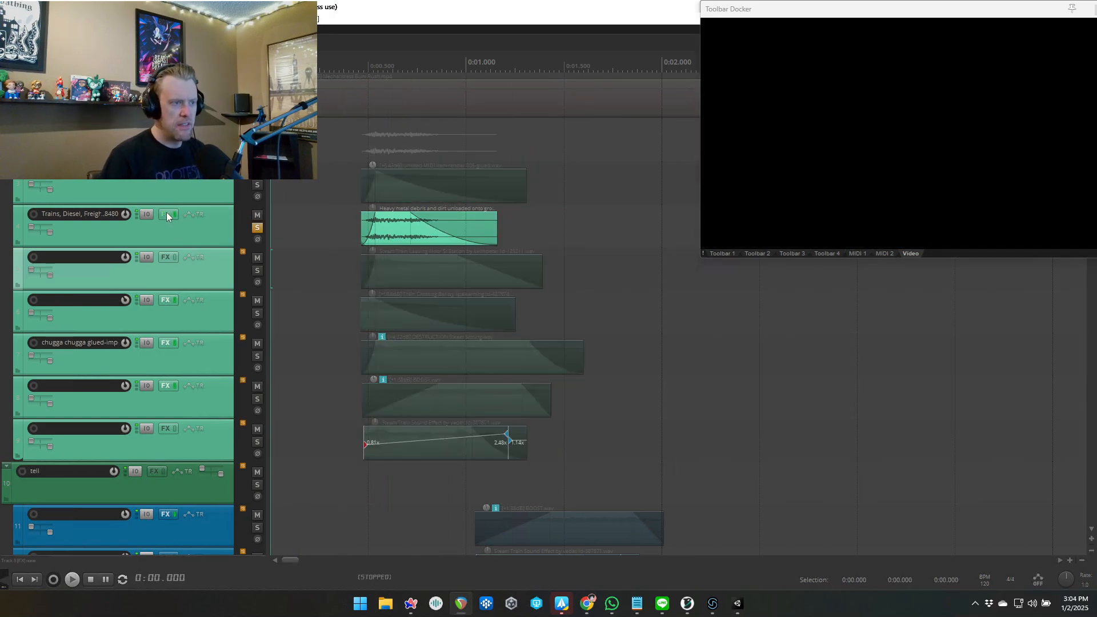
# - Check the "Trains, Diesel" track's effects chain, close it, and play the soloed track with its effects active
pyautogui.click(166, 214)
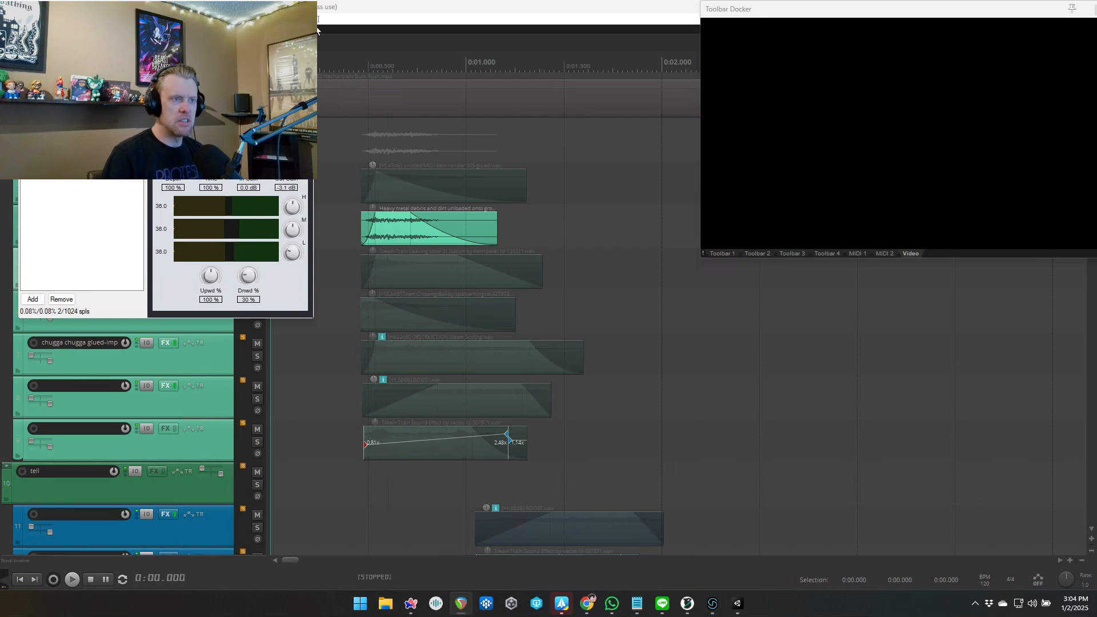
pyautogui.click(303, 24)
pyautogui.click(257, 227)
pyautogui.click(257, 226)
pyautogui.press('space')
pyautogui.press('space')
# - Audition the "Trains, Diesel" track with its effects bypassed, then re-enable them
pyautogui.click(175, 215)
pyautogui.press('space')
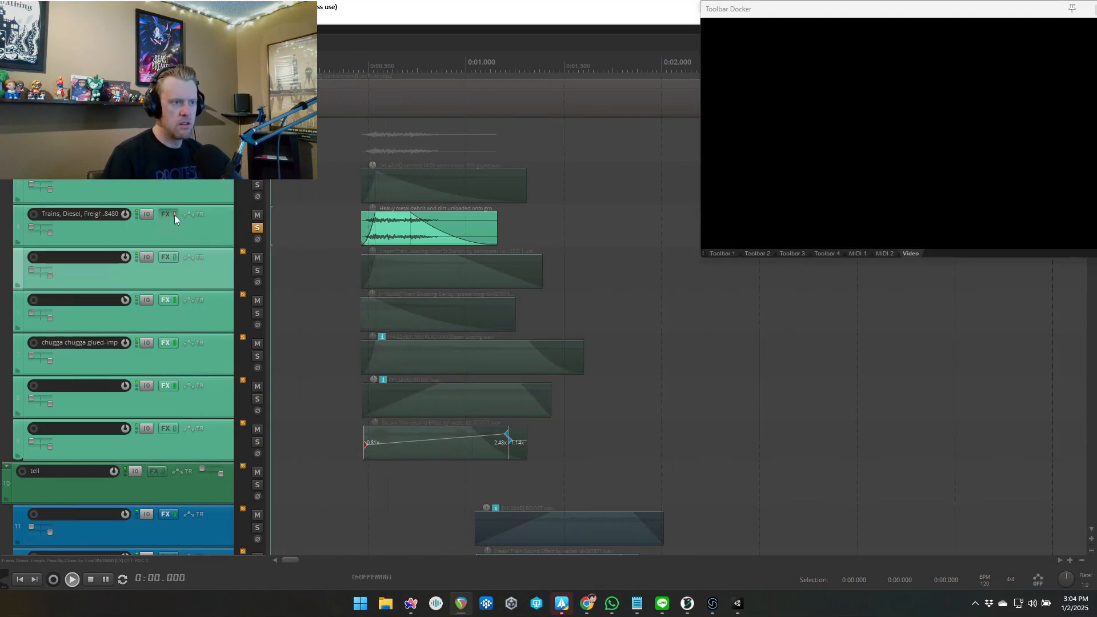
pyautogui.press('space')
pyautogui.click(178, 214)
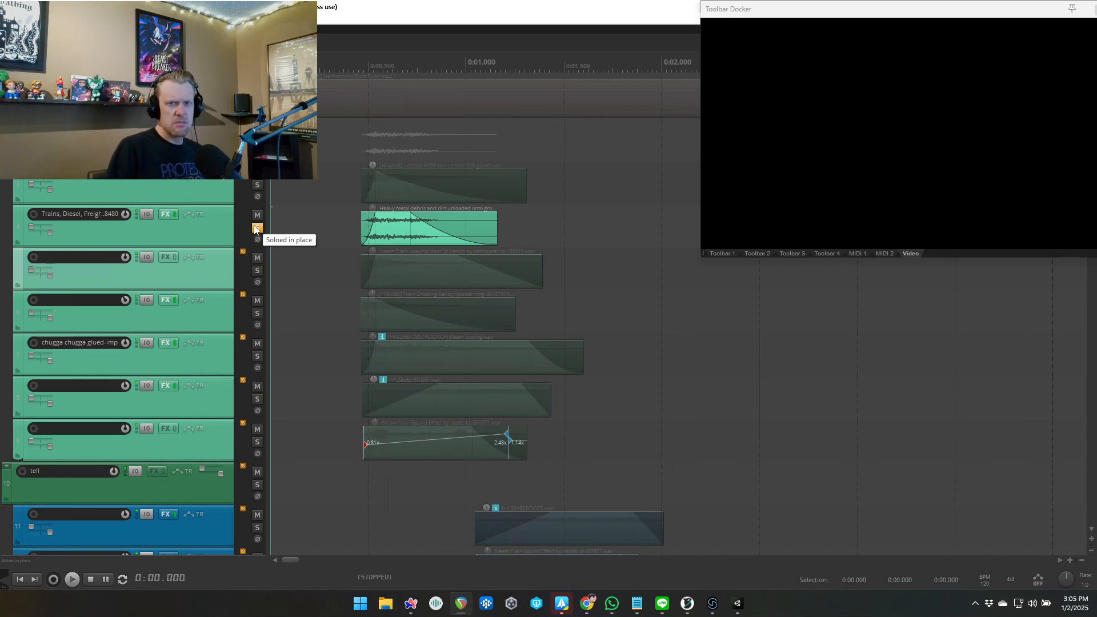
# - Solo only the track with the "Steam Train Leaving Moor St Station" clip and play it
pyautogui.keyDown('ctrl'); pyautogui.keyDown('alt'); pyautogui.click(258, 271); pyautogui.keyUp('alt'); pyautogui.keyUp('ctrl')
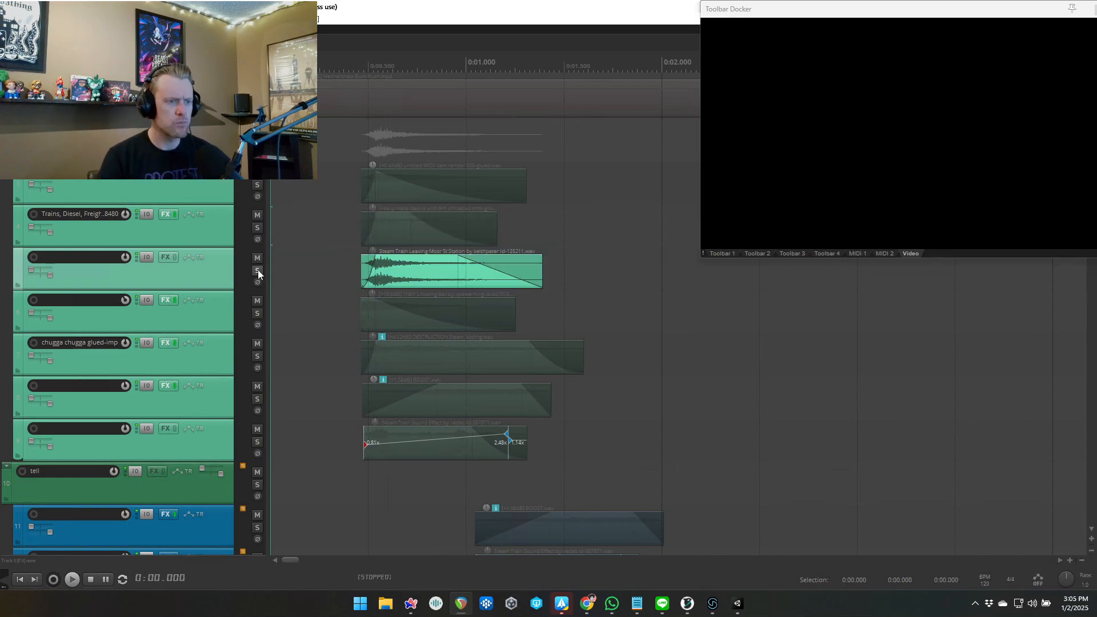
pyautogui.click(288, 291)
pyautogui.press('space')
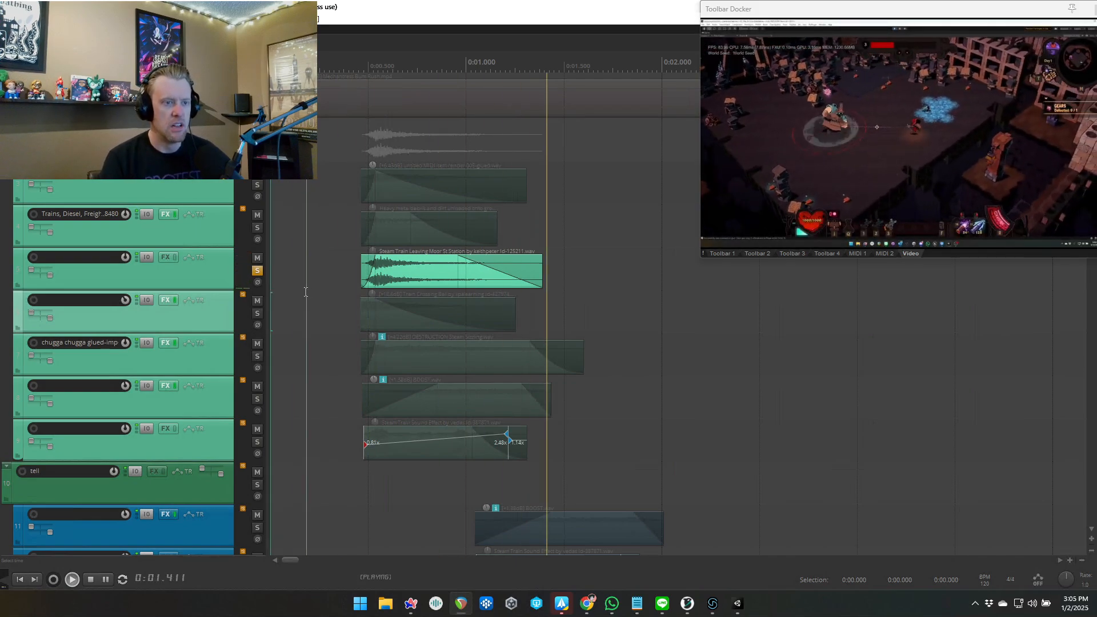
pyautogui.press('space')
# - Try extending the end of the "Steam Train Leaving Moor St Station" clip to about 0:03.154 and play it
pyautogui.moveTo(542, 283); pyautogui.dragTo(886, 294)
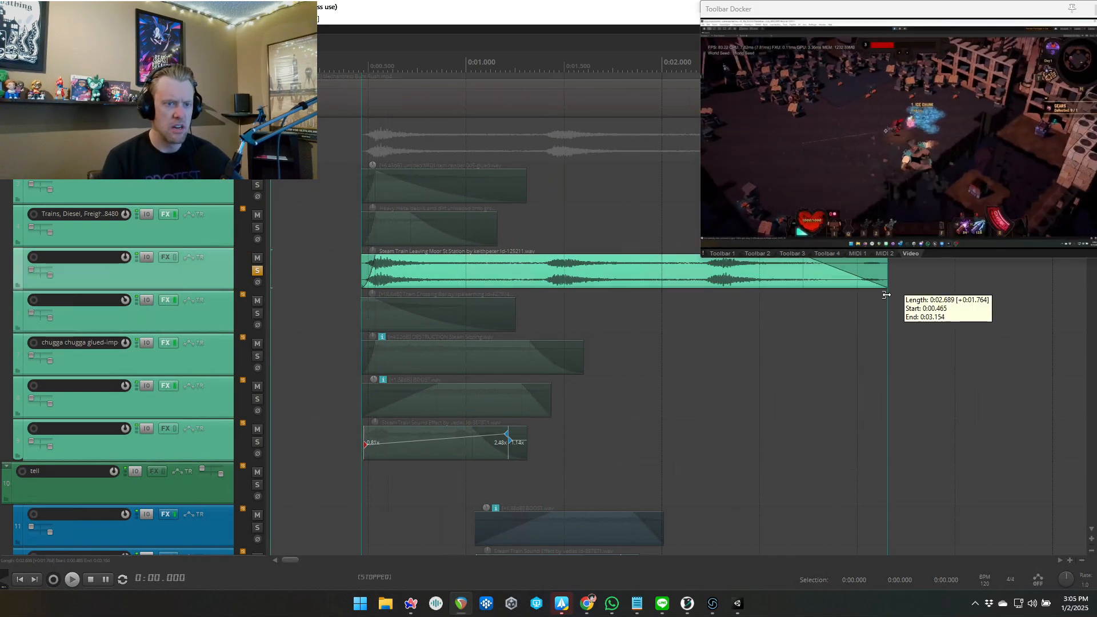
pyautogui.press('space')
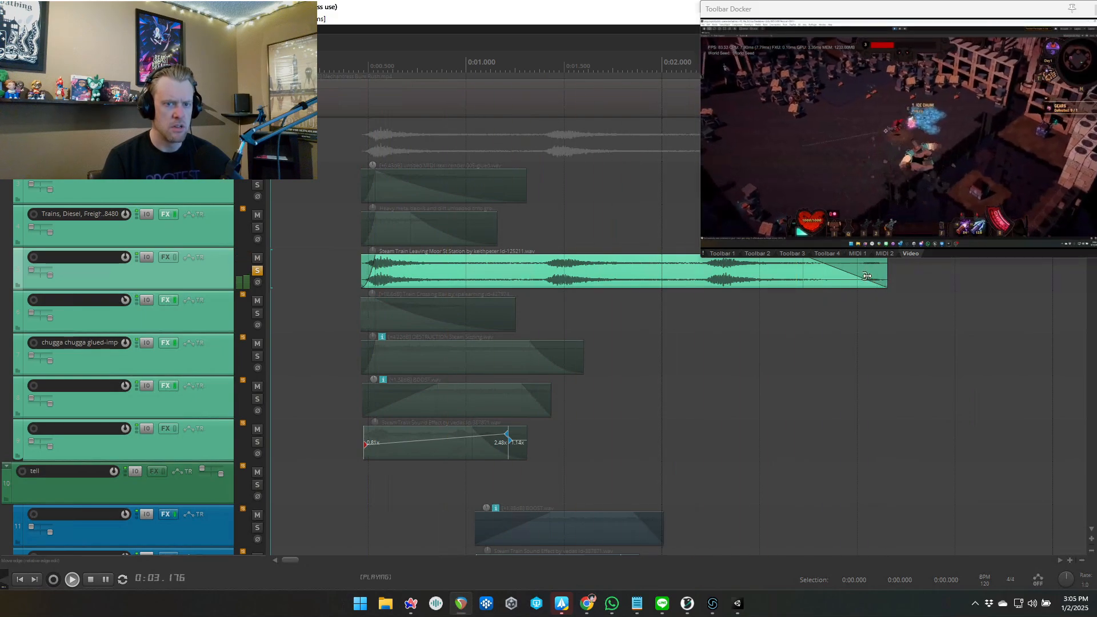
pyautogui.moveTo(885, 276); pyautogui.dragTo(542, 277)
pyautogui.press('space')
# - Add the "Trains, Diesel" track and the track above it to the solo and play the three layers together
pyautogui.click(258, 227)
pyautogui.click(258, 184)
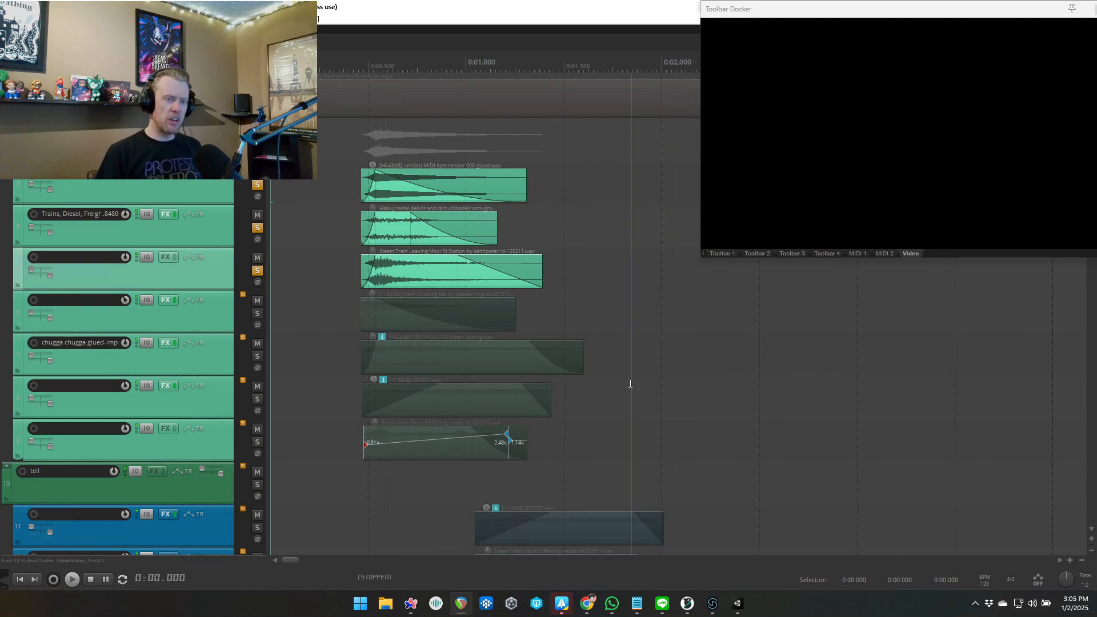
pyautogui.press('space')
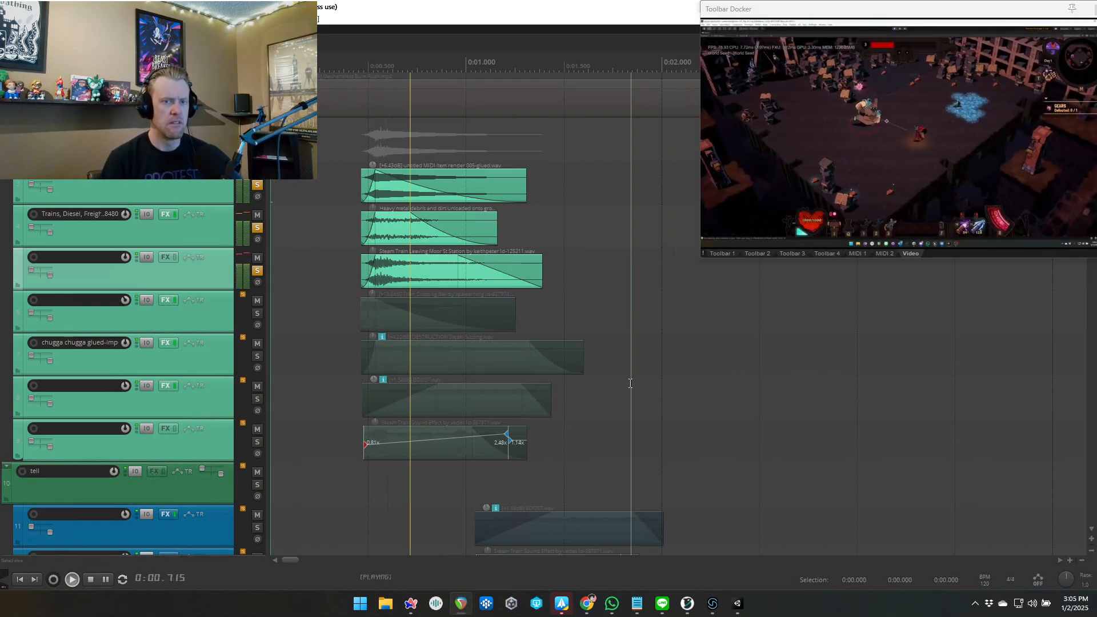
pyautogui.press('space')
# - Solo only the track with the "Train Crossing Bell" clip and play it
pyautogui.keyDown('ctrl'); pyautogui.click(257, 314); pyautogui.keyUp('ctrl')
pyautogui.click(257, 314)
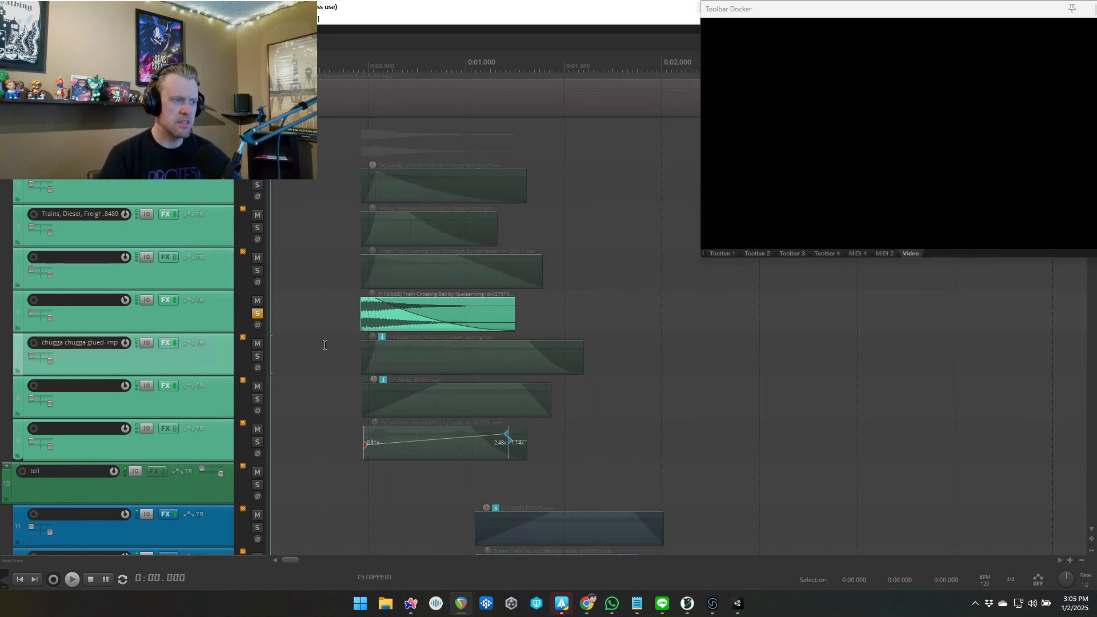
pyautogui.scroll(1, 327, 345)
pyautogui.press('space')
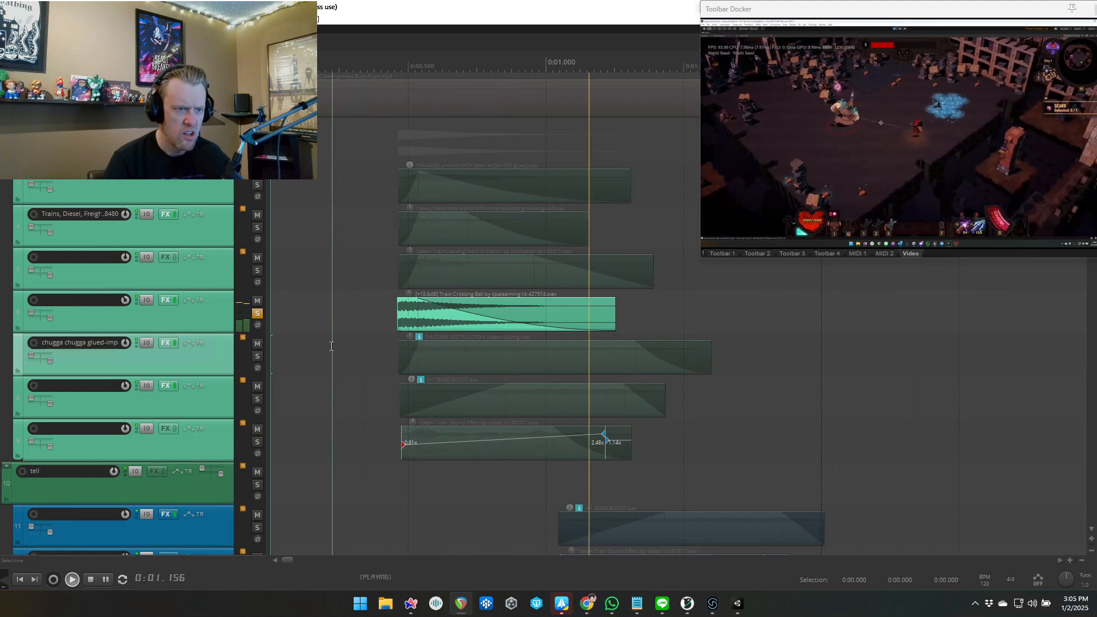
pyautogui.press('space')
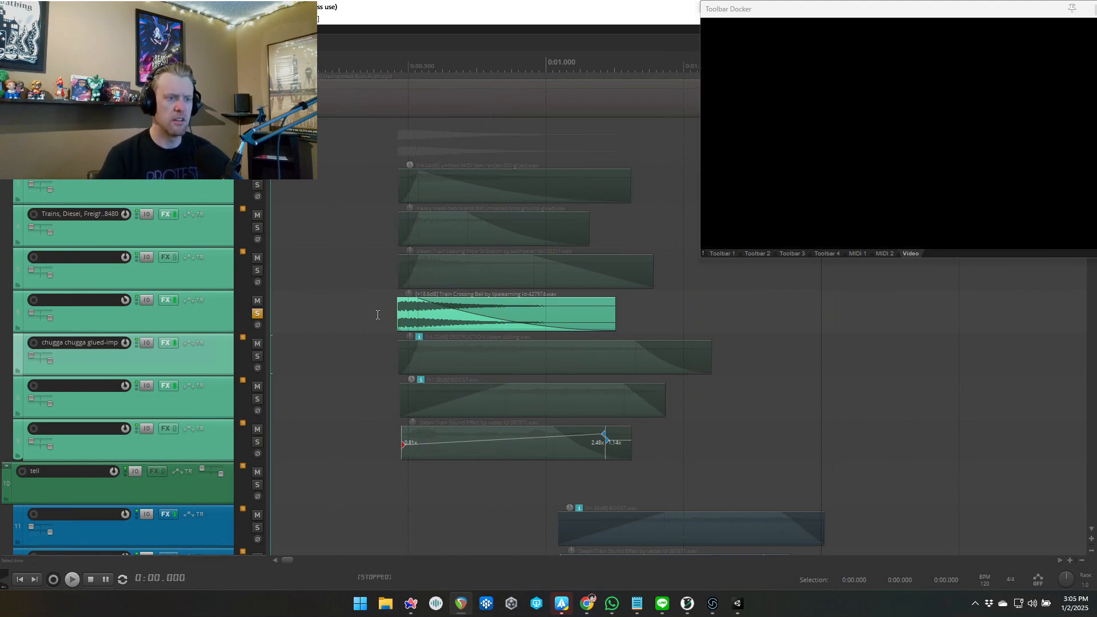
# - Add a very short fade-in to the start of the "Train Crossing Bell" clip and play the soloed track
pyautogui.click(405, 307)
pyautogui.moveTo(405, 307); pyautogui.dragTo(408, 307)
pyautogui.click(368, 350)
pyautogui.click(370, 345)
pyautogui.press('space')
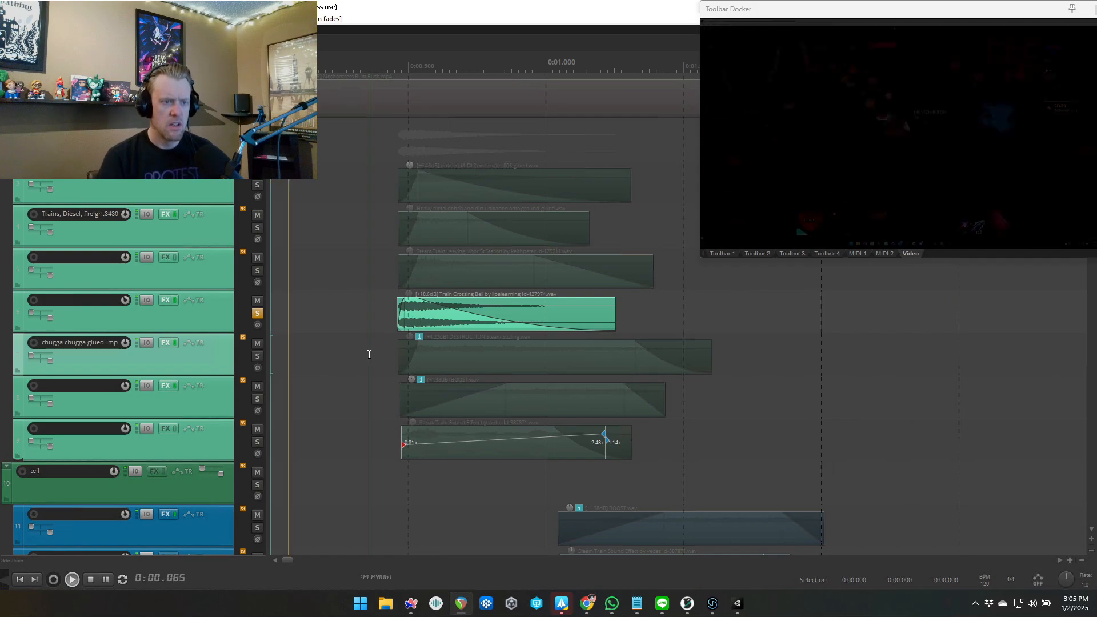
pyautogui.press('space')
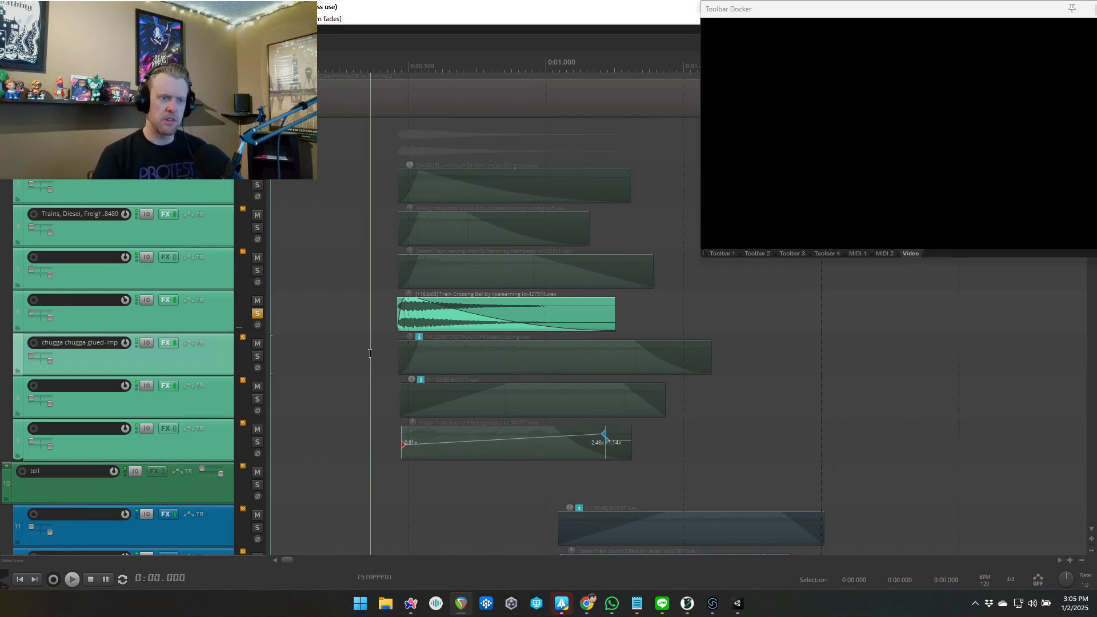
# - Review the multiband compressor and reverb on the "Train Crossing Bell" track, close the chain, and compare playback with the effects bypassed
pyautogui.click(160, 302)
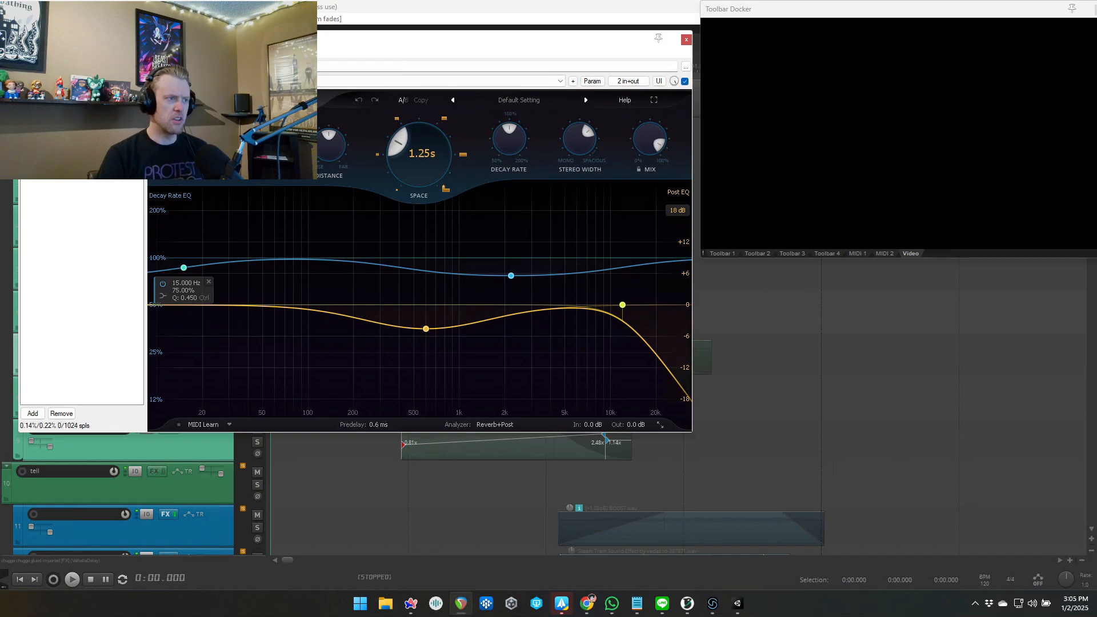
pyautogui.click(68, 75)
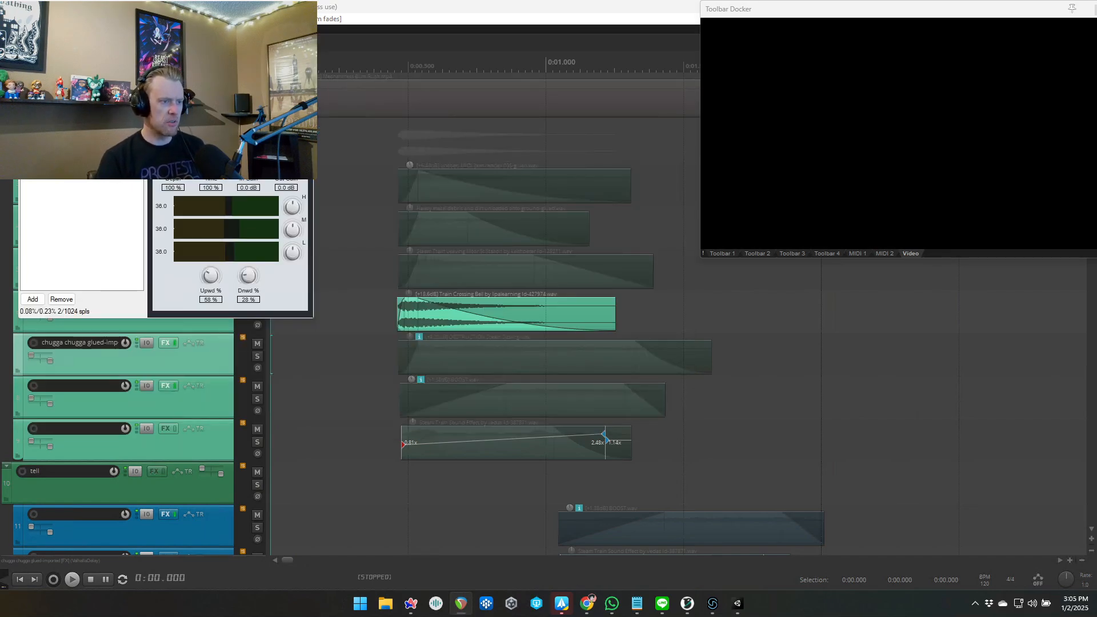
pyautogui.click(68, 84)
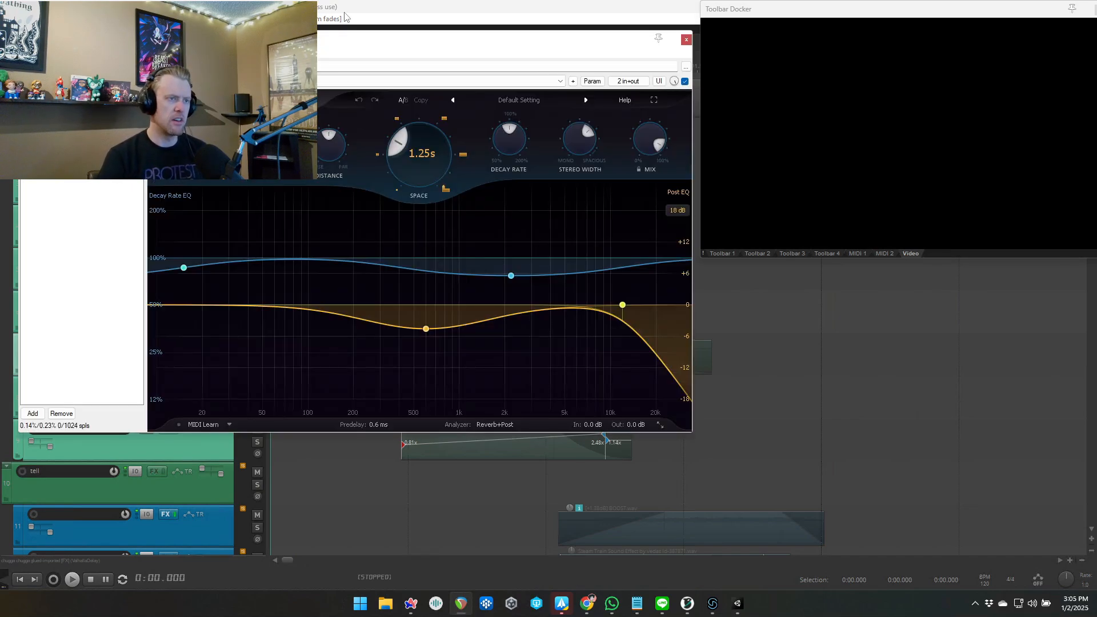
pyautogui.click(686, 40)
pyautogui.press('space')
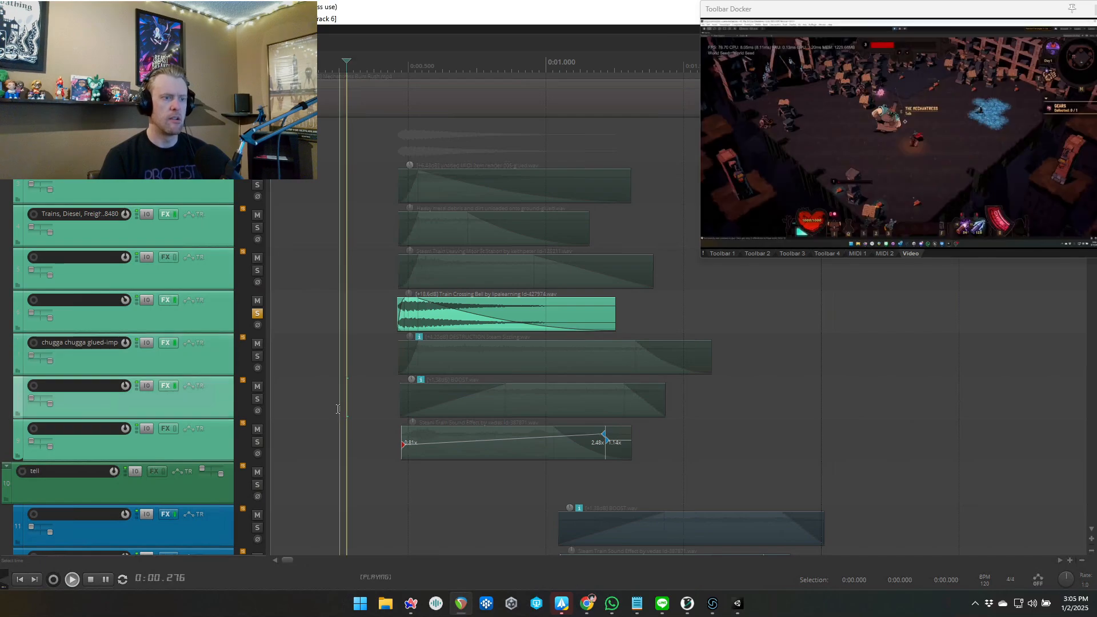
pyautogui.click(175, 300)
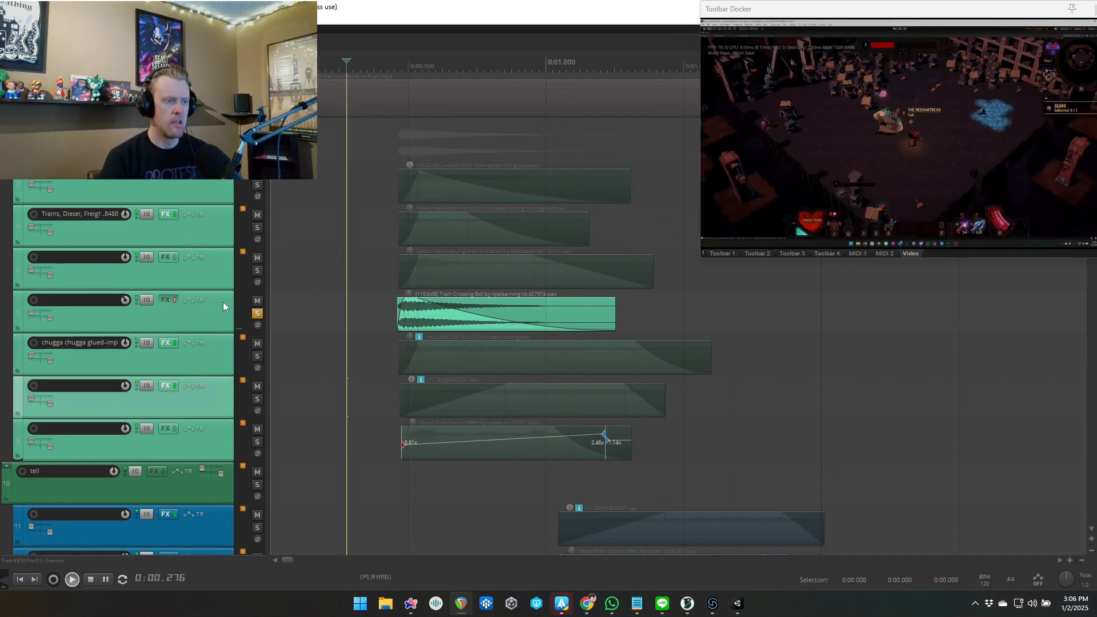
# - Play the soloed chugga chugga track with its "DESTRUCTION Steam" clip and check the bypassed Valhalla delay in its effects chain
pyautogui.press('space')
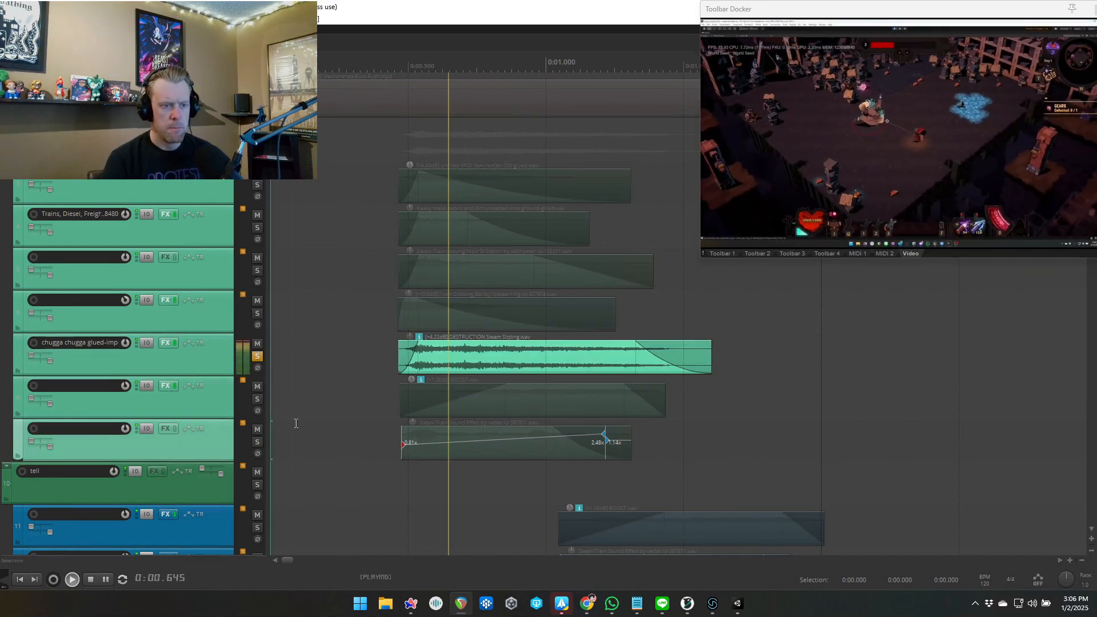
pyautogui.press('space')
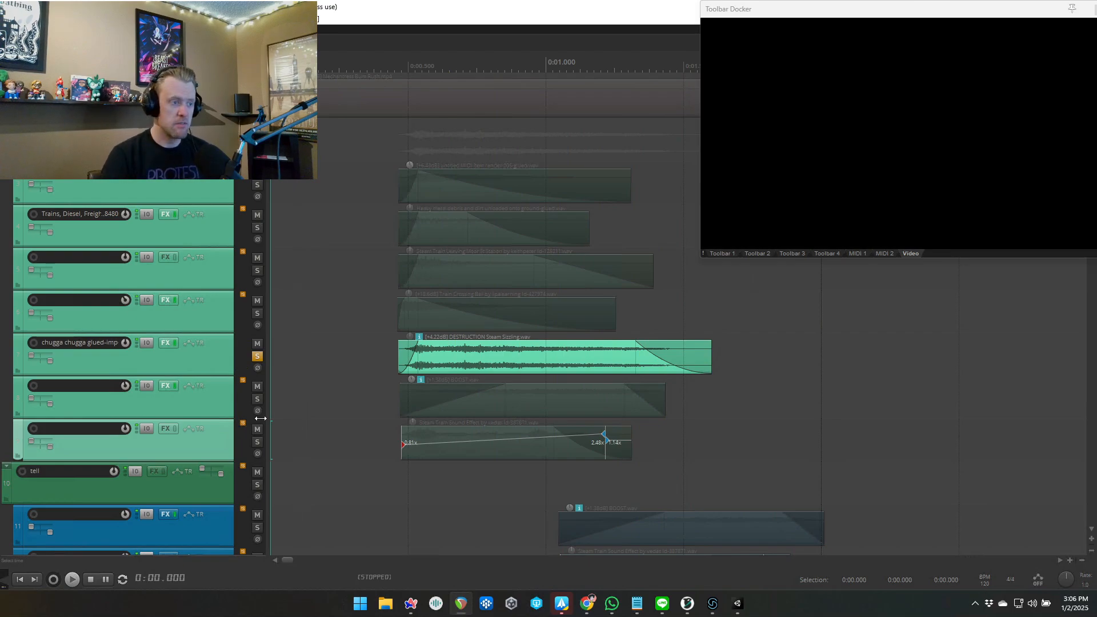
pyautogui.click(166, 344)
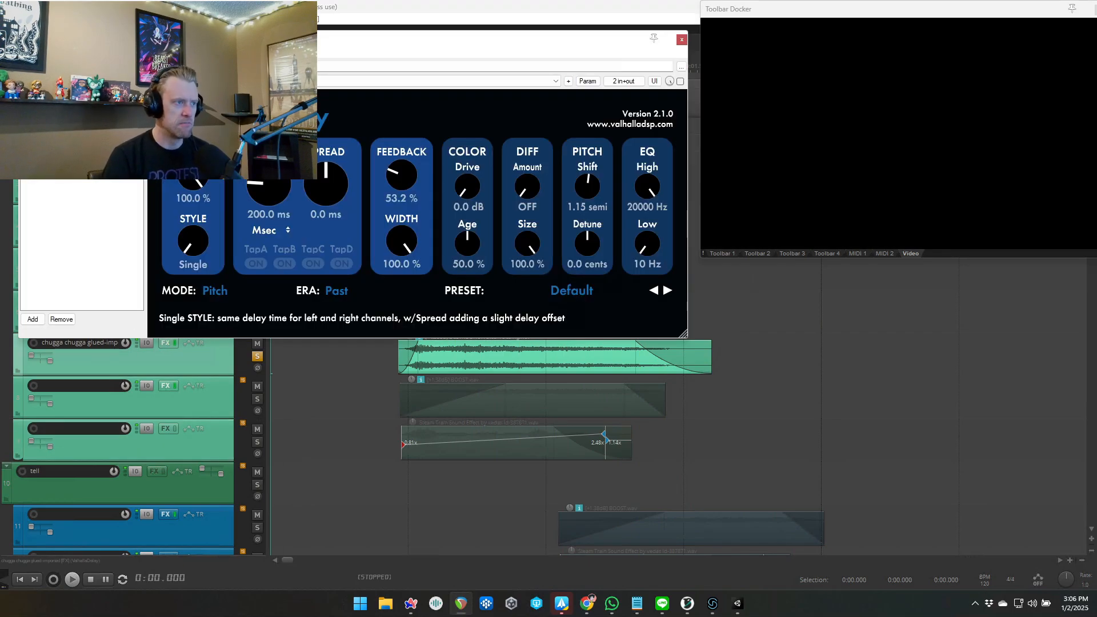
pyautogui.press('space')
pyautogui.click(372, 422)
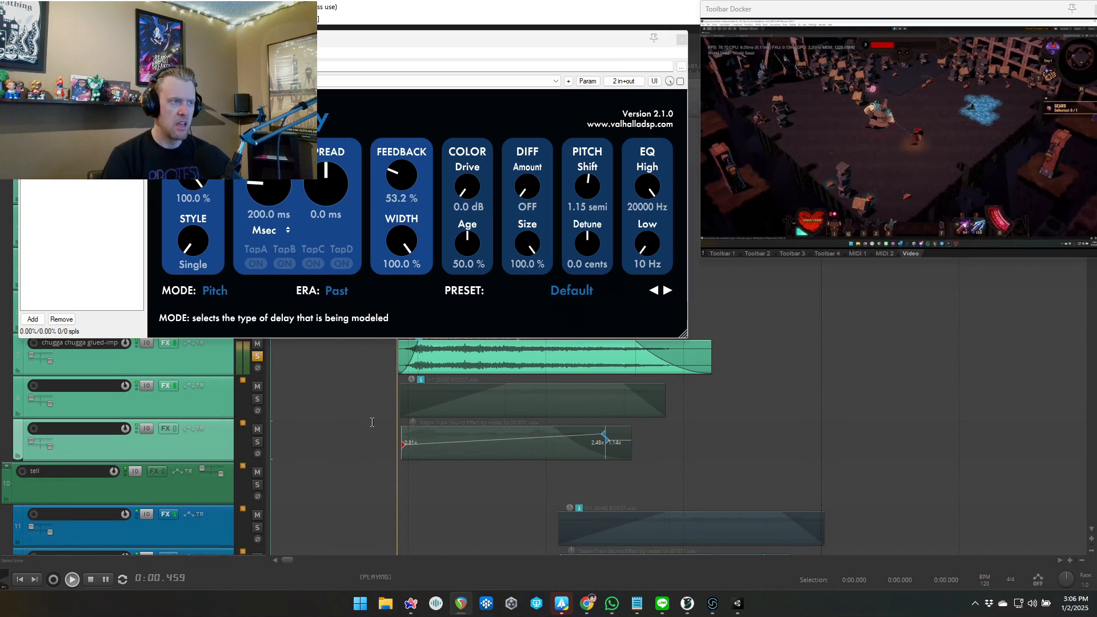
pyautogui.press('space')
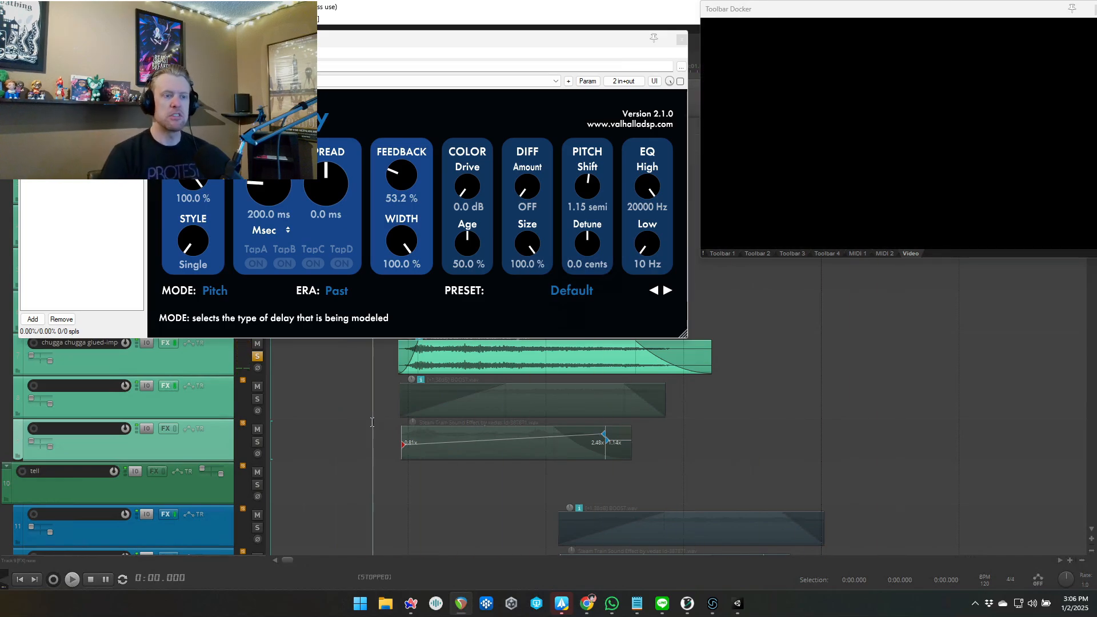
pyautogui.click(682, 39)
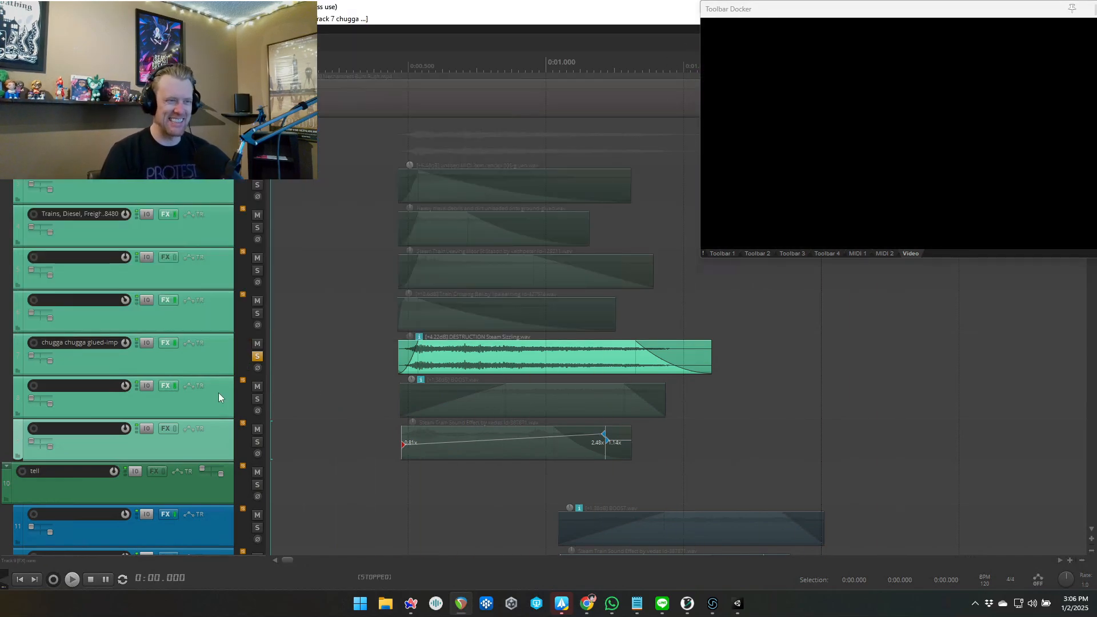
# - Reopen the chugga chugga track's effects chain, enable the Valhalla delay, and play the track
pyautogui.click(210, 359)
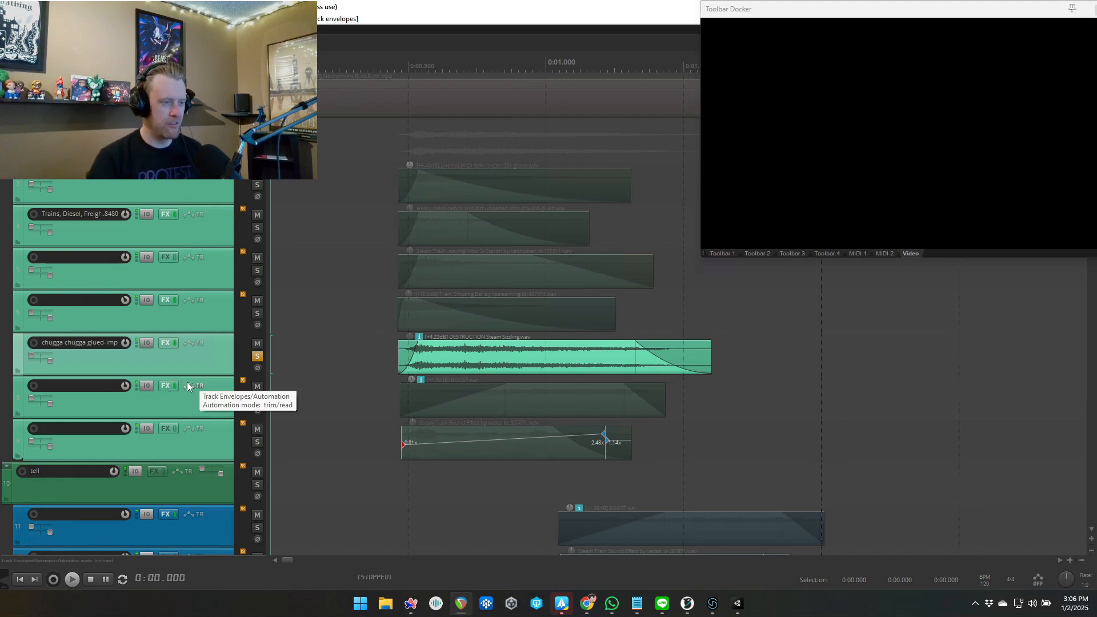
pyautogui.click(166, 344)
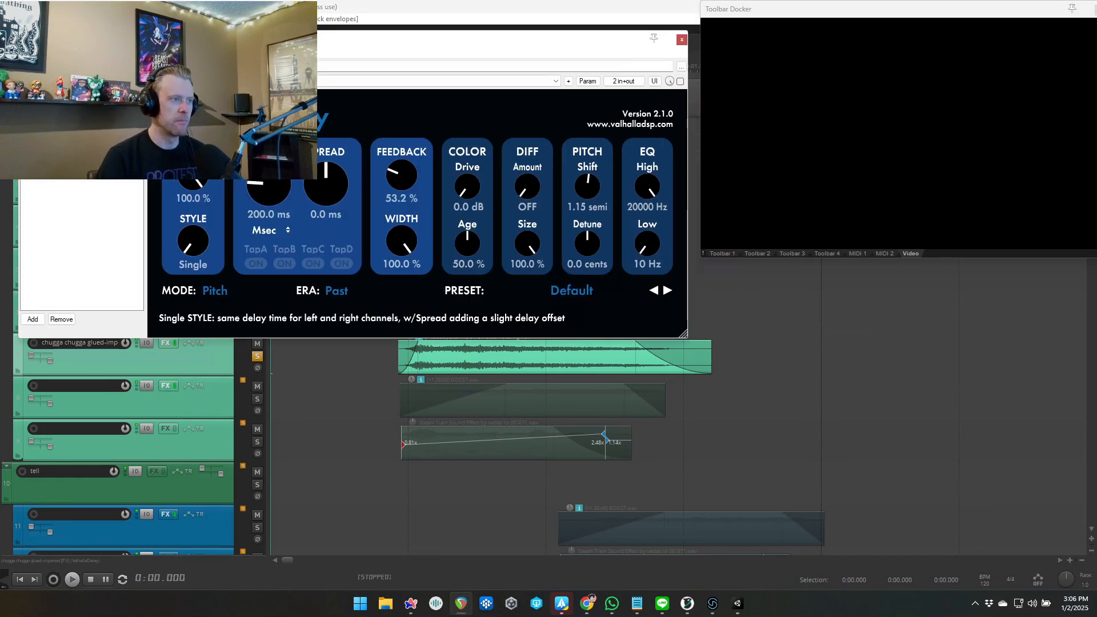
pyautogui.press('space')
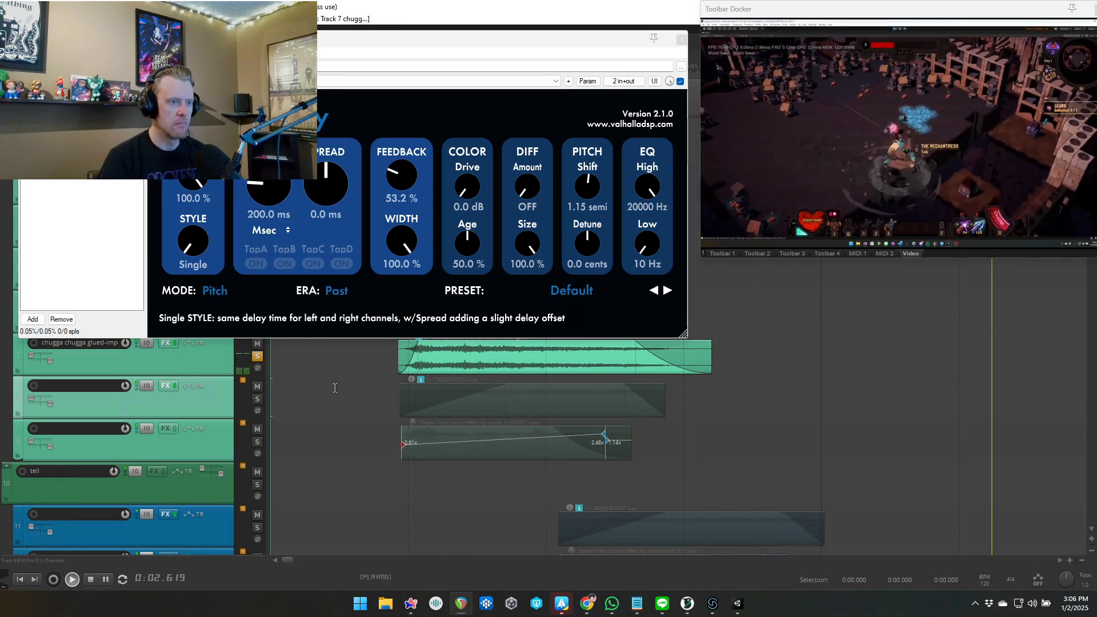
pyautogui.press('space')
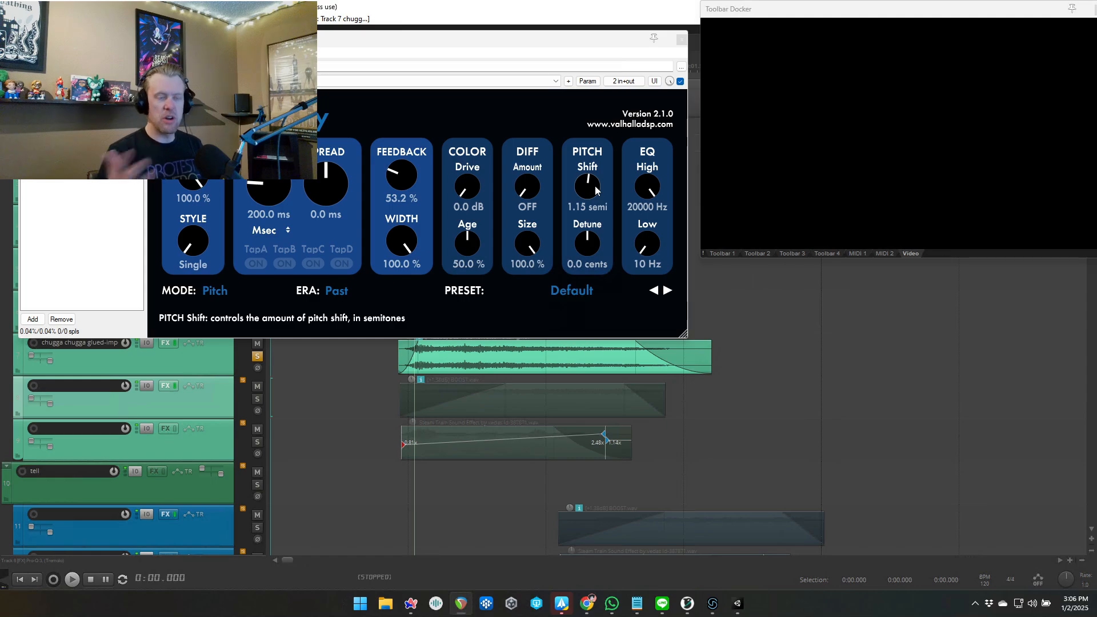
# - Replay the chugga chugga track with the Valhalla delay active, then disable the delay and close the effects chain
pyautogui.click(336, 394)
pyautogui.press('space')
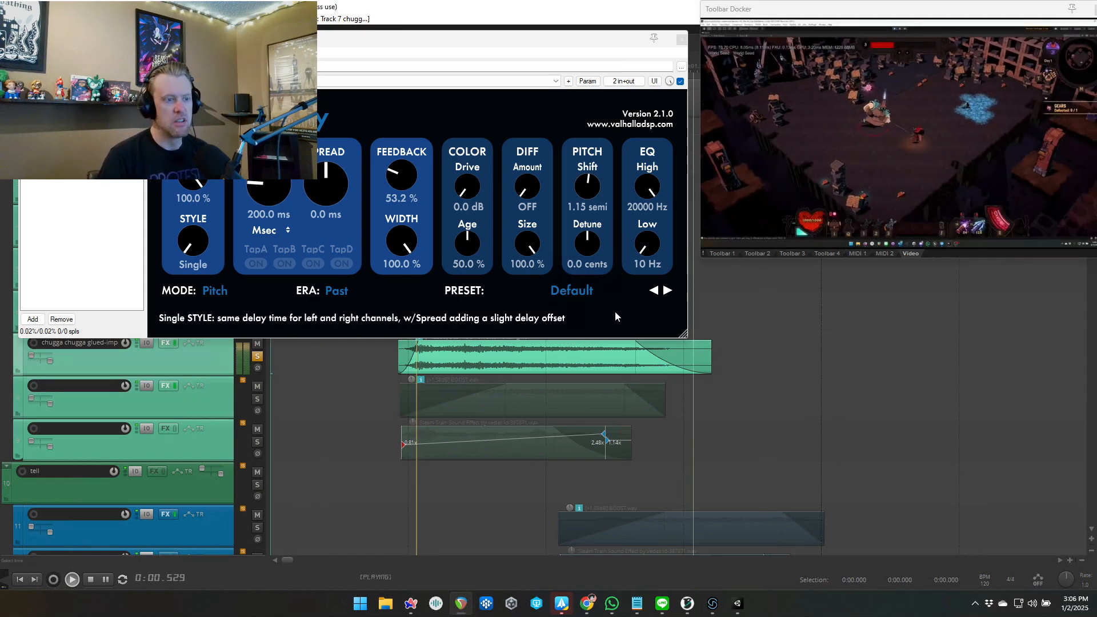
pyautogui.click(680, 81)
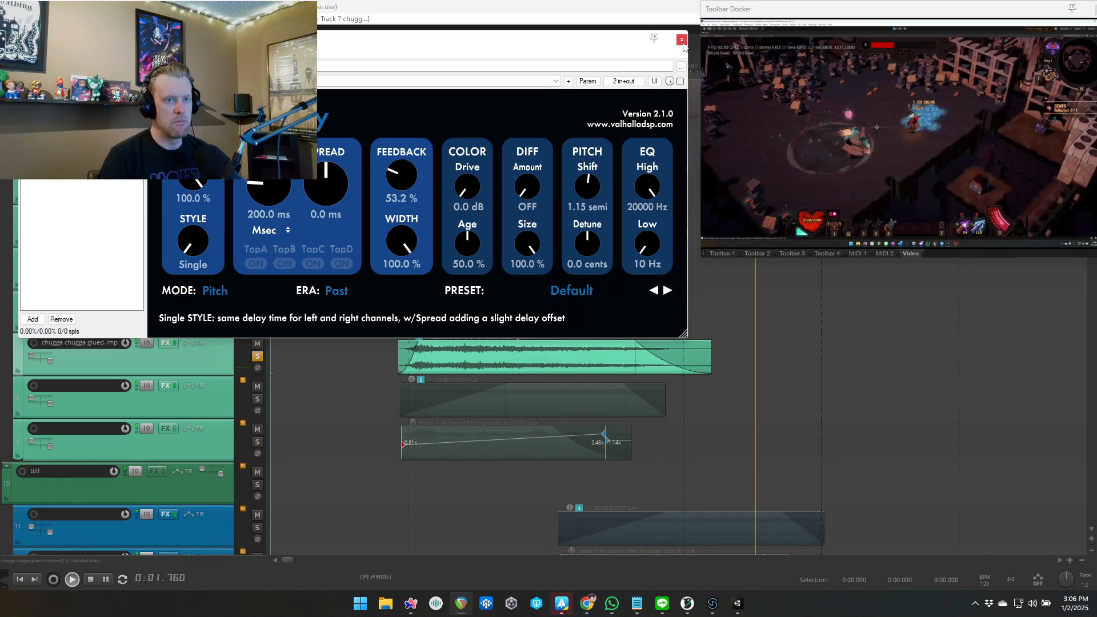
pyautogui.click(489, 423)
pyautogui.press('space')
pyautogui.click(372, 421)
# - Solo only the track with the "BOOST" clip, play it, and select that track
pyautogui.keyDown('ctrl'); pyautogui.keyDown('alt'); pyautogui.click(257, 399); pyautogui.keyUp('alt'); pyautogui.keyUp('ctrl')
pyautogui.press('space')
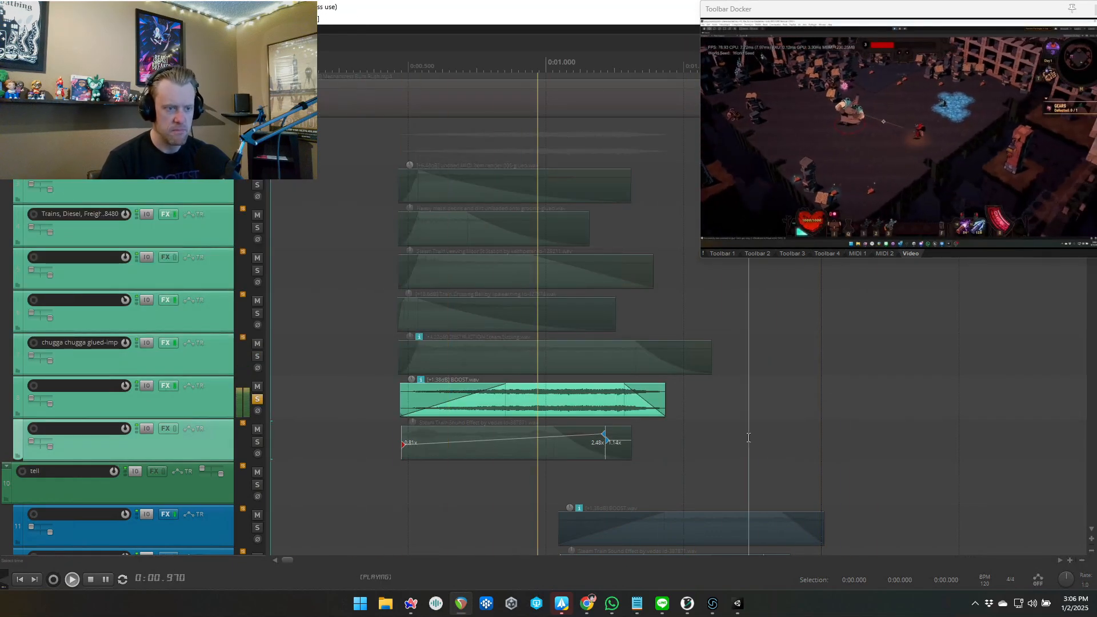
pyautogui.press('space')
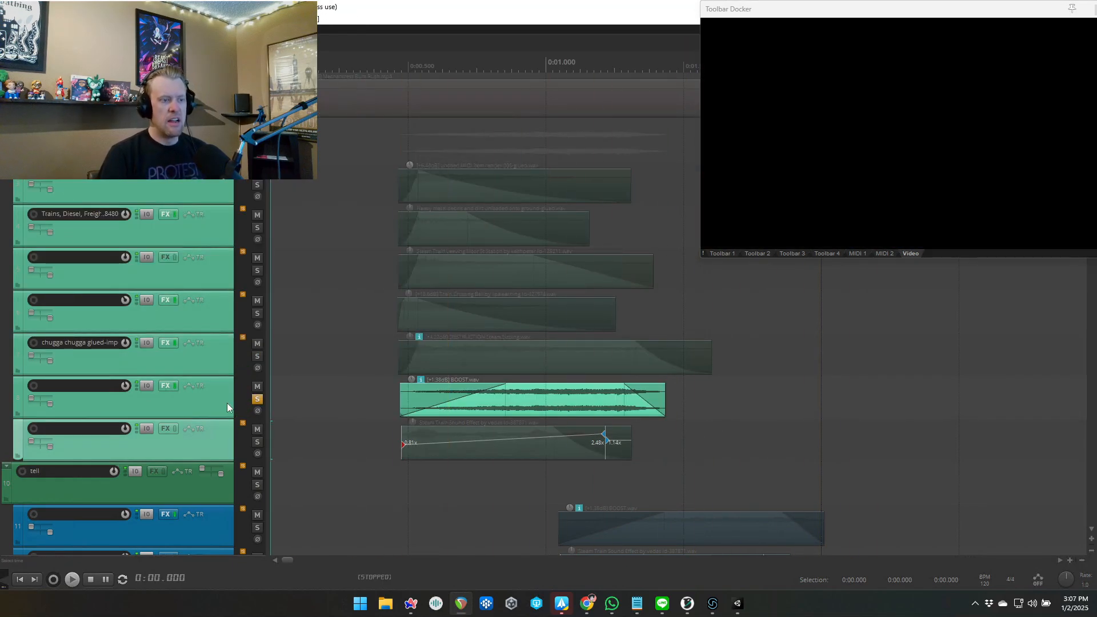
pyautogui.click(198, 405)
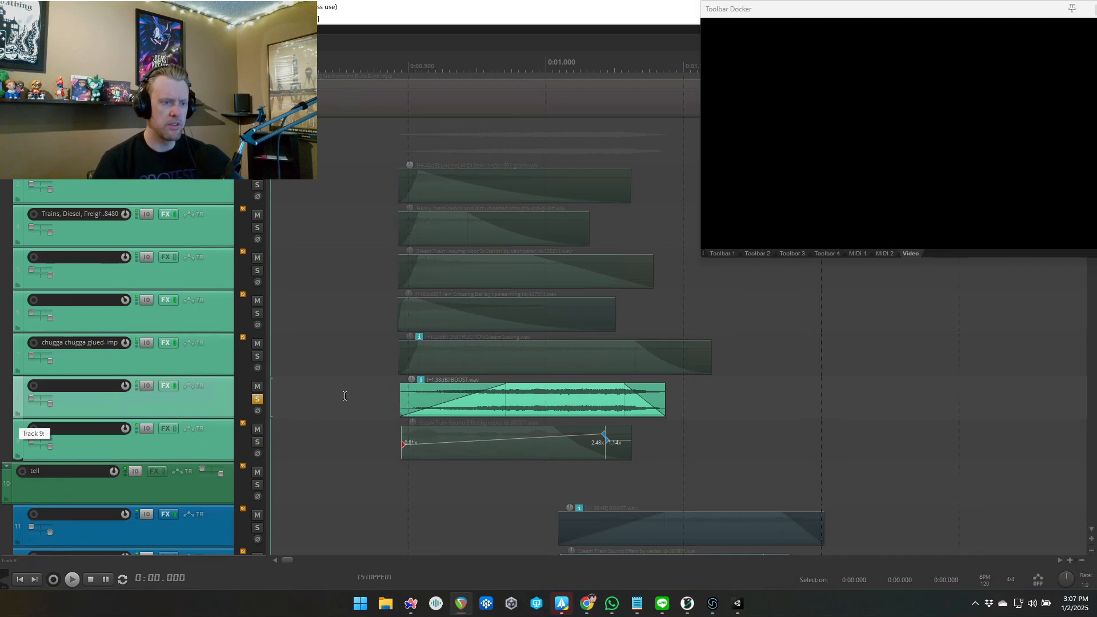
# - Try extending the end of the "BOOST" clip well past 0:03.000 and play it from just before its start
pyautogui.click(334, 389)
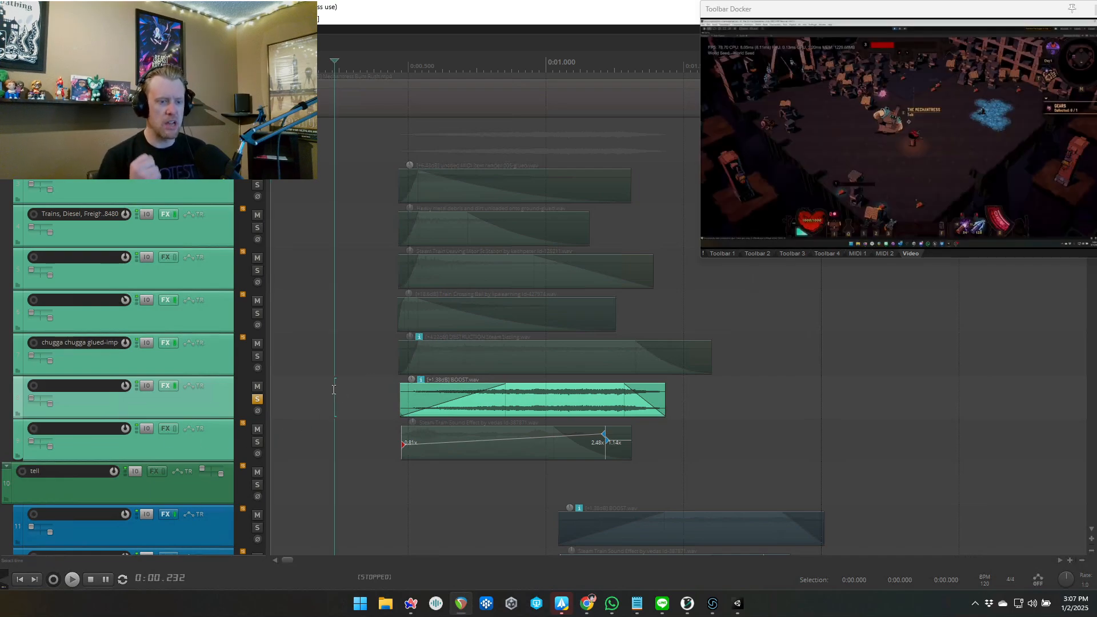
pyautogui.moveTo(665, 406); pyautogui.dragTo(846, 406)
pyautogui.scroll(-3, 846, 406)
pyautogui.moveTo(681, 402); pyautogui.dragTo(921, 416)
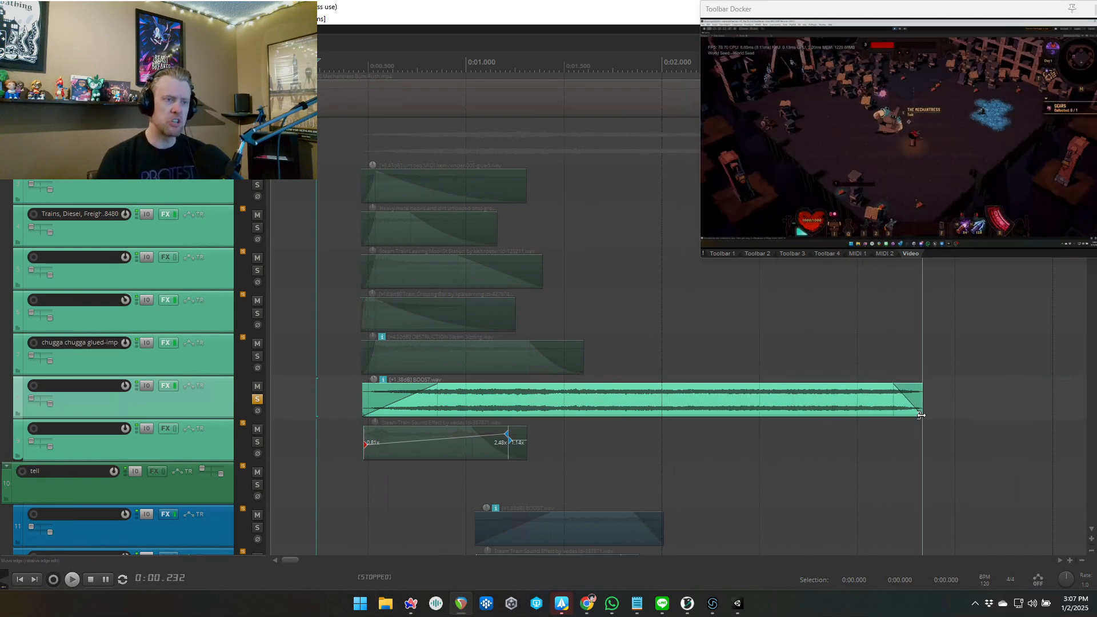
pyautogui.press('space')
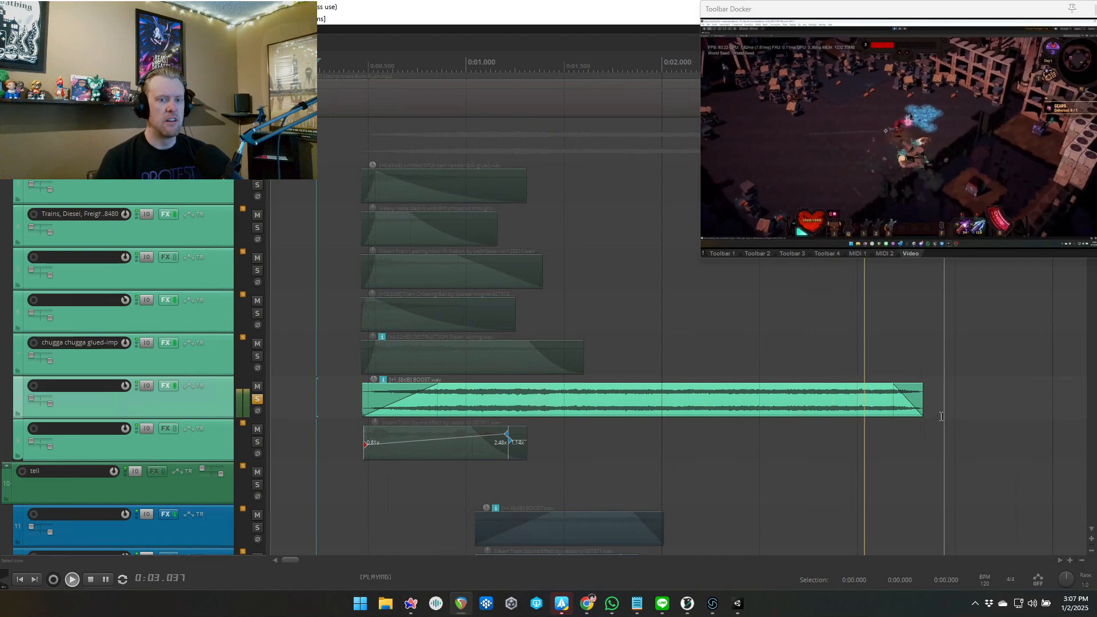
pyautogui.press('space')
pyautogui.hotkey('ctrl', 'z')
pyautogui.hotkey('ctrl', 'z')
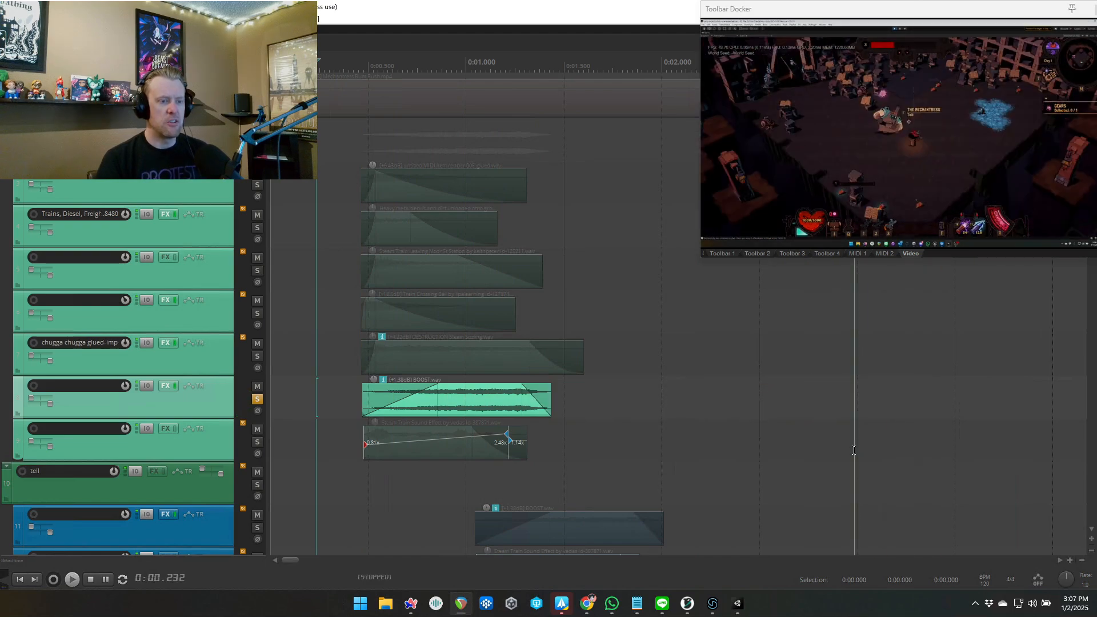
# - Place the edit cursor at about 0:00.335, just before the train clips begin
pyautogui.click(777, 453)
pyautogui.press('w')
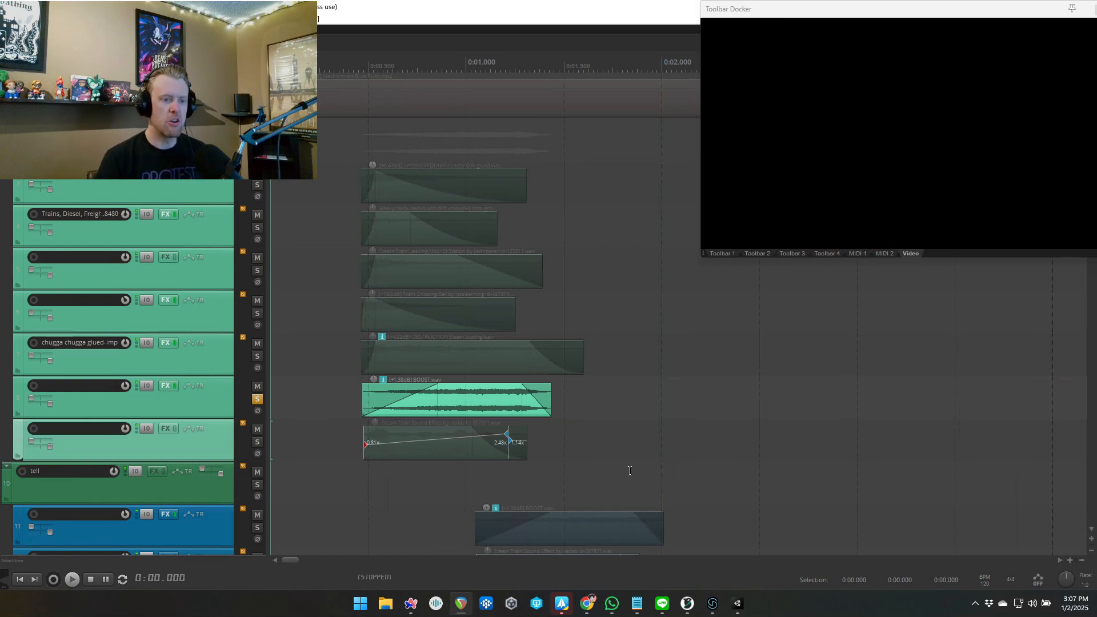
pyautogui.click(335, 419)
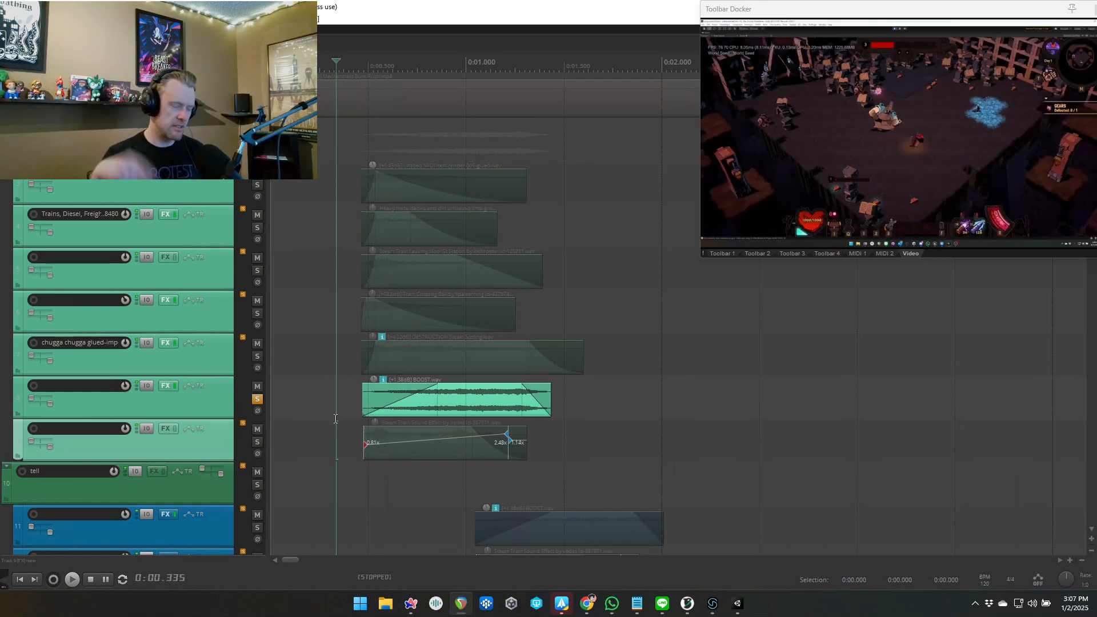
# - Play the soloed "BOOST" clip from the project start and inspect the EQ curve on its track
pyautogui.press('Home')
pyautogui.press('space')
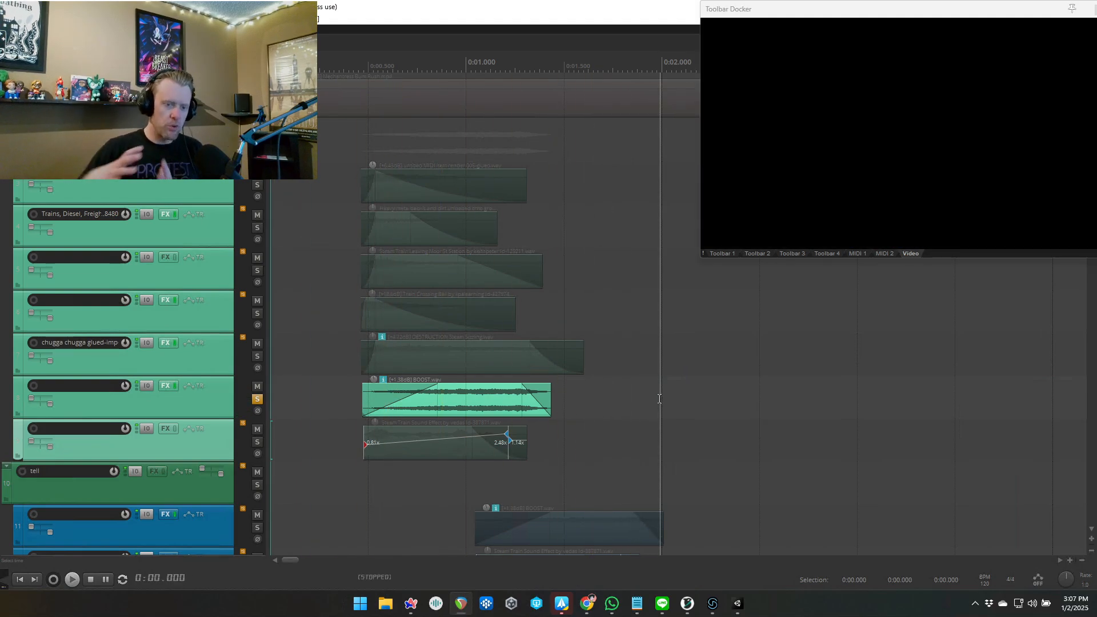
pyautogui.click(166, 386)
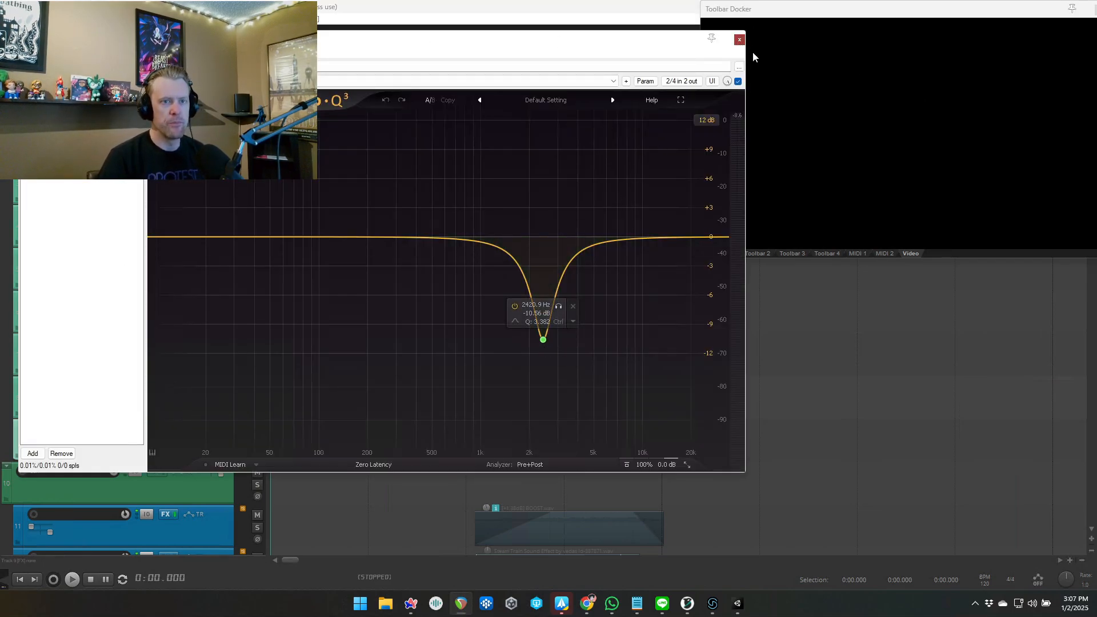
pyautogui.click(740, 40)
# - Play the soloed "Steam Train Sound Effect" layer, and again with the "Steam Train Leaving Moor St Station" and "chugga chugga" tracks soloed alongside it
pyautogui.press('space')
pyautogui.press('space')
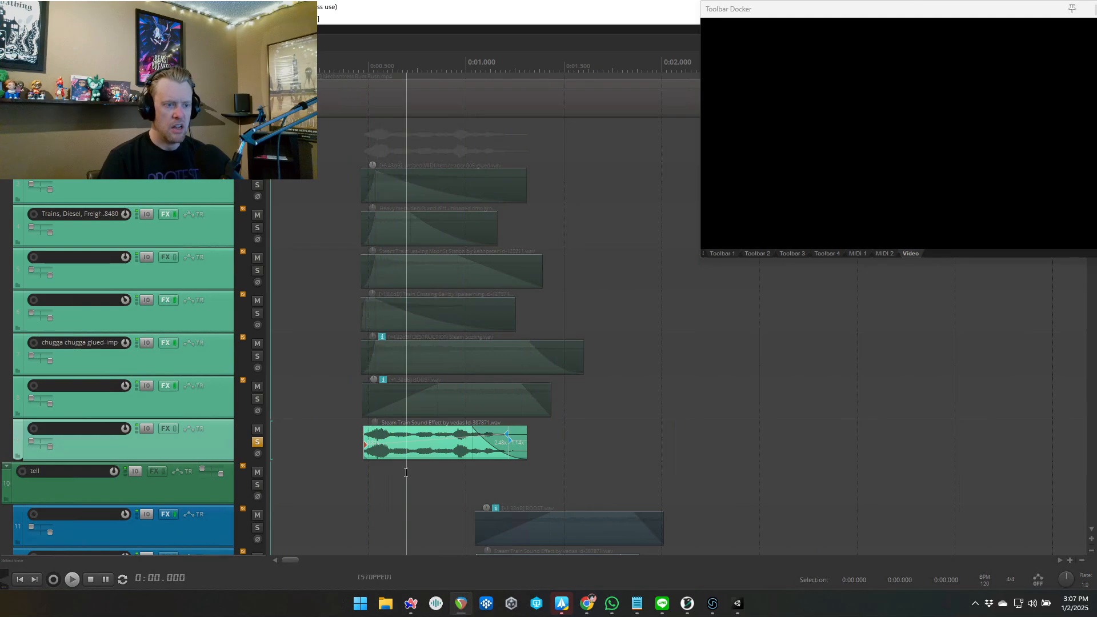
pyautogui.scroll(2, 405, 472)
pyautogui.scroll(-1, 428, 490)
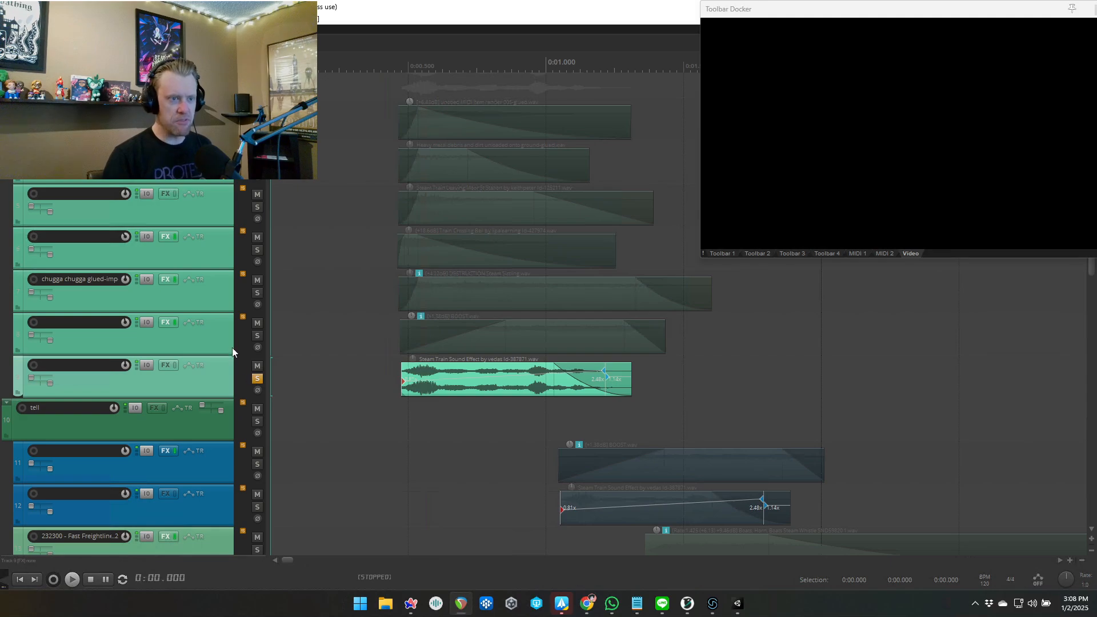
pyautogui.click(257, 293)
pyautogui.click(257, 207)
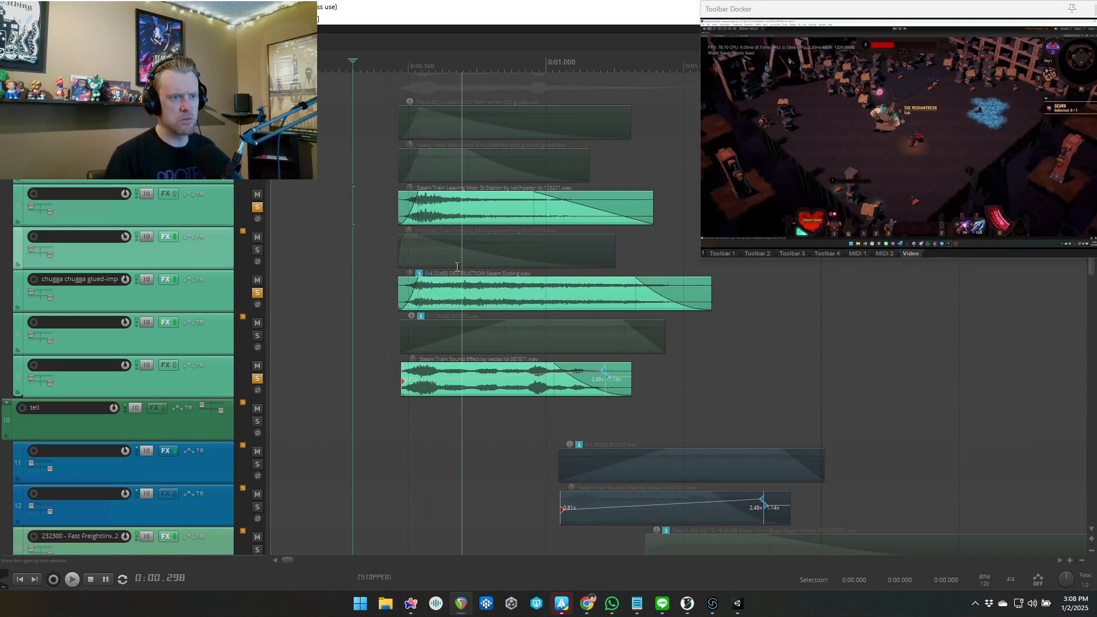
pyautogui.press('space')
pyautogui.press('space')
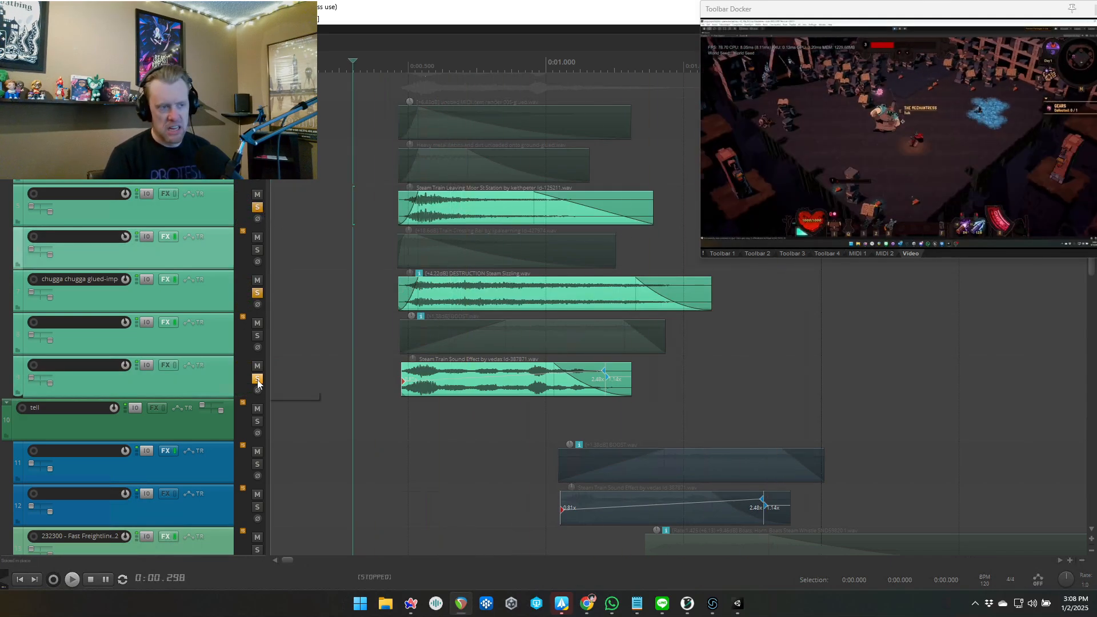
# - Solo only the green "Steam Train Sound Effect" track and play it from about 0:00.473, where its clip begins
pyautogui.keyDown('ctrl'); pyautogui.click(257, 381); pyautogui.keyUp('ctrl')
pyautogui.click(258, 381)
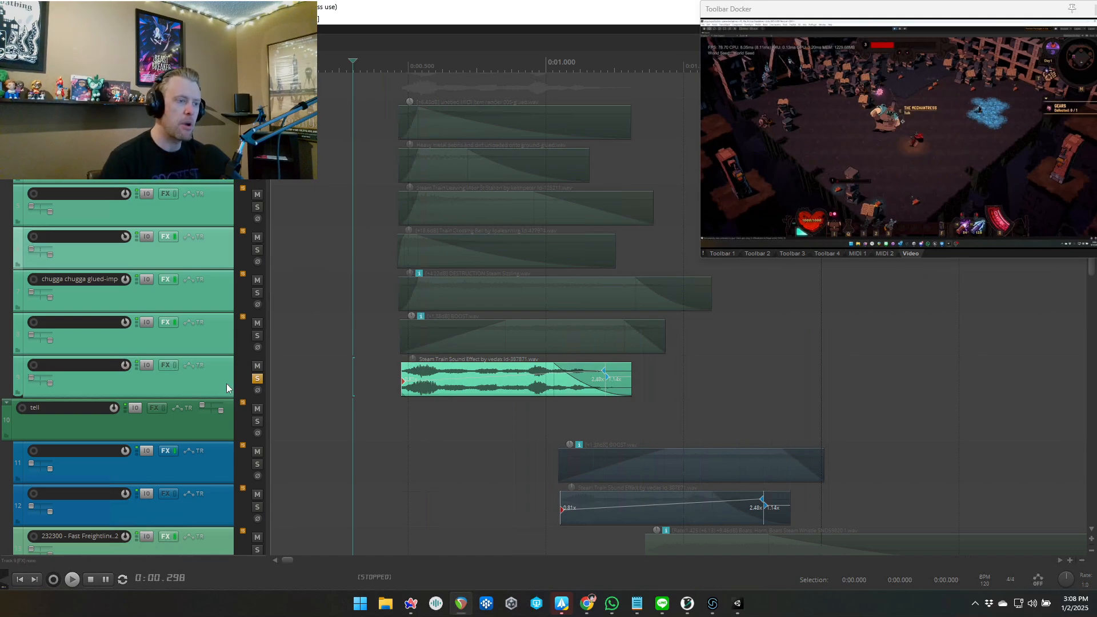
pyautogui.click(405, 423)
pyautogui.click(398, 502)
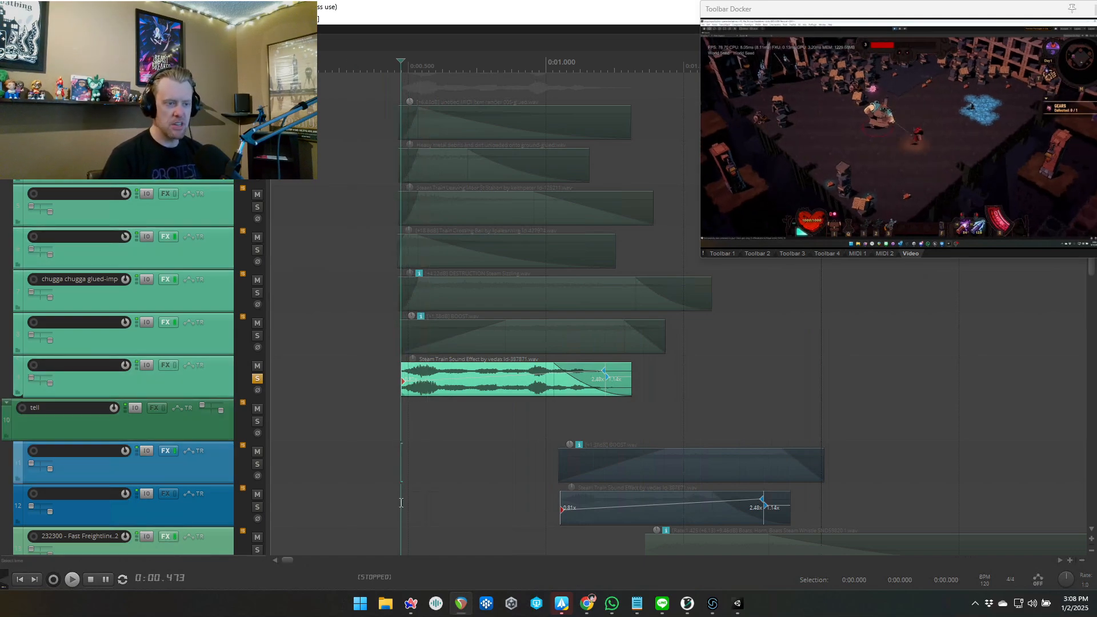
pyautogui.press('space')
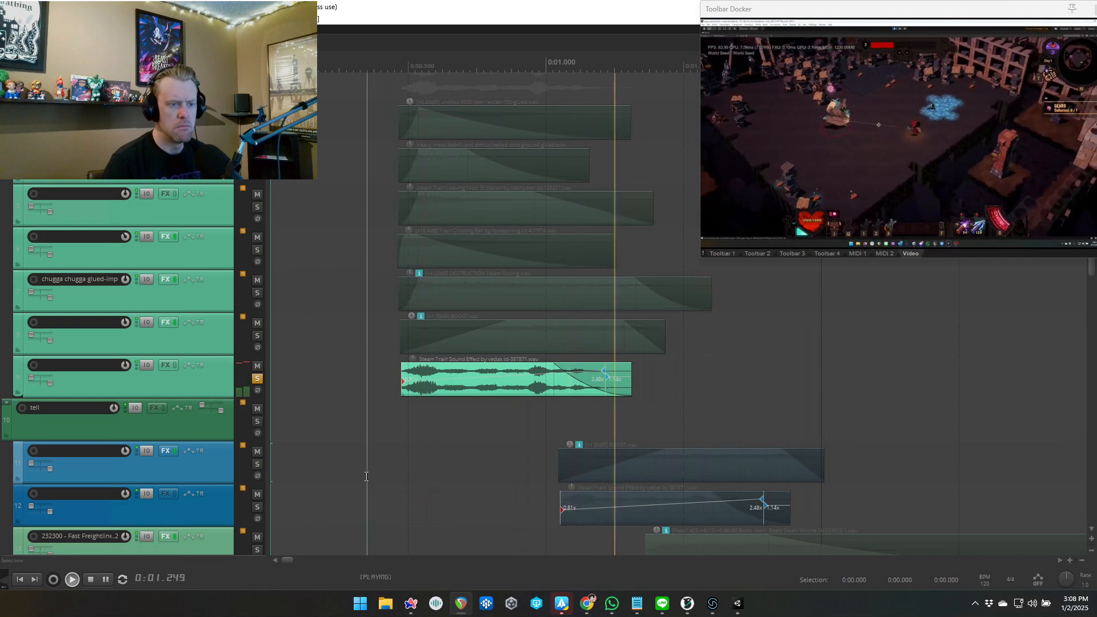
pyautogui.press('space')
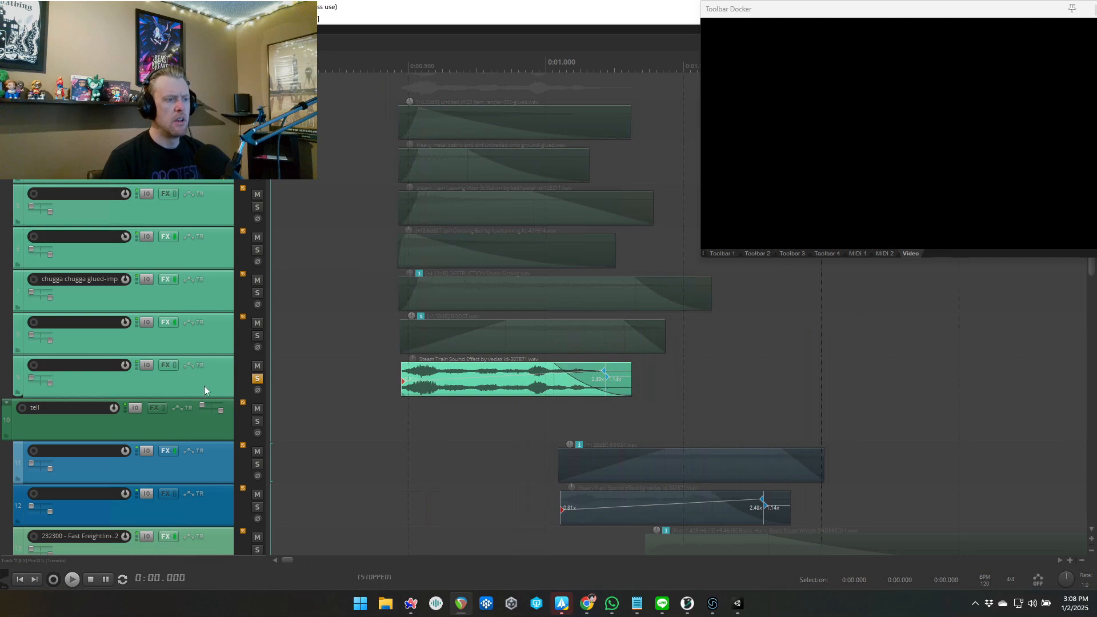
# - Select the green "Steam Train Sound Effect" clip and clear the solo on its track
pyautogui.click(186, 384)
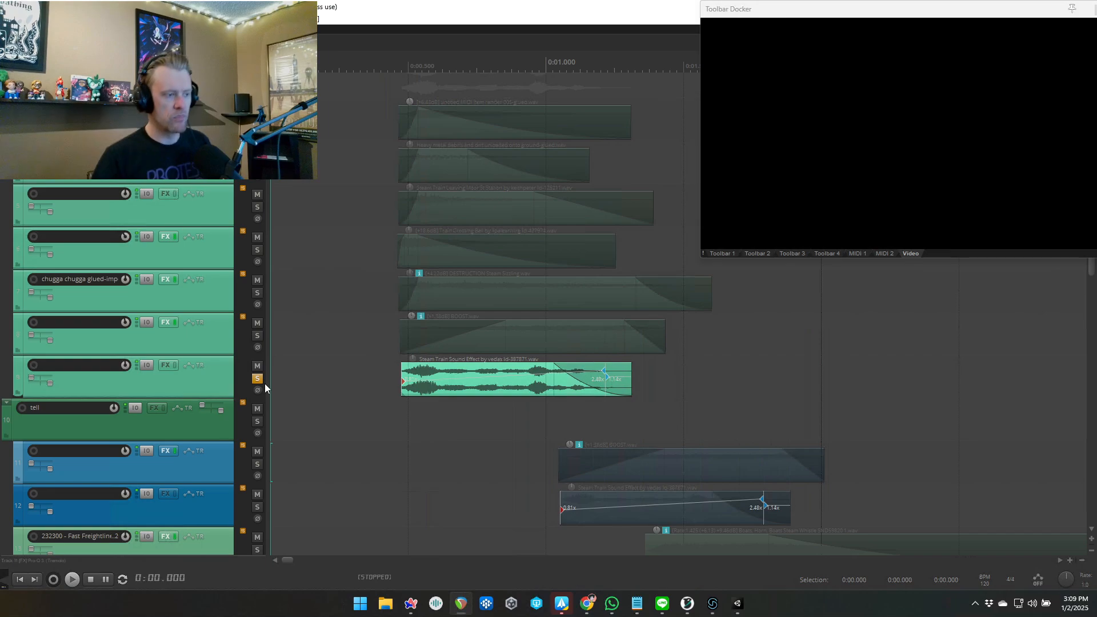
pyautogui.click(402, 383)
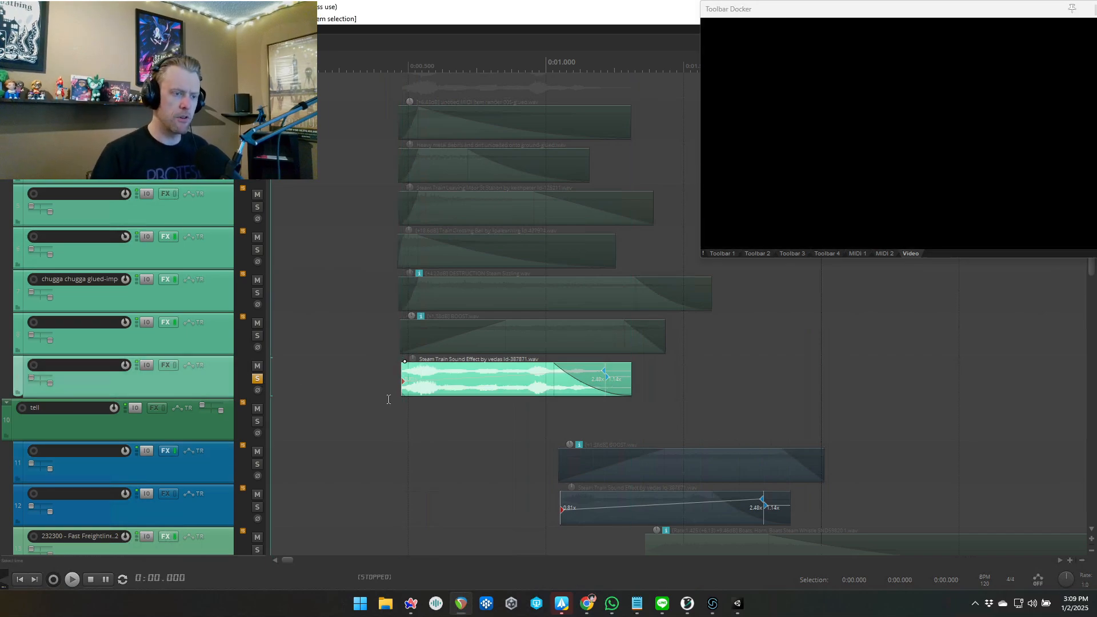
pyautogui.click(257, 379)
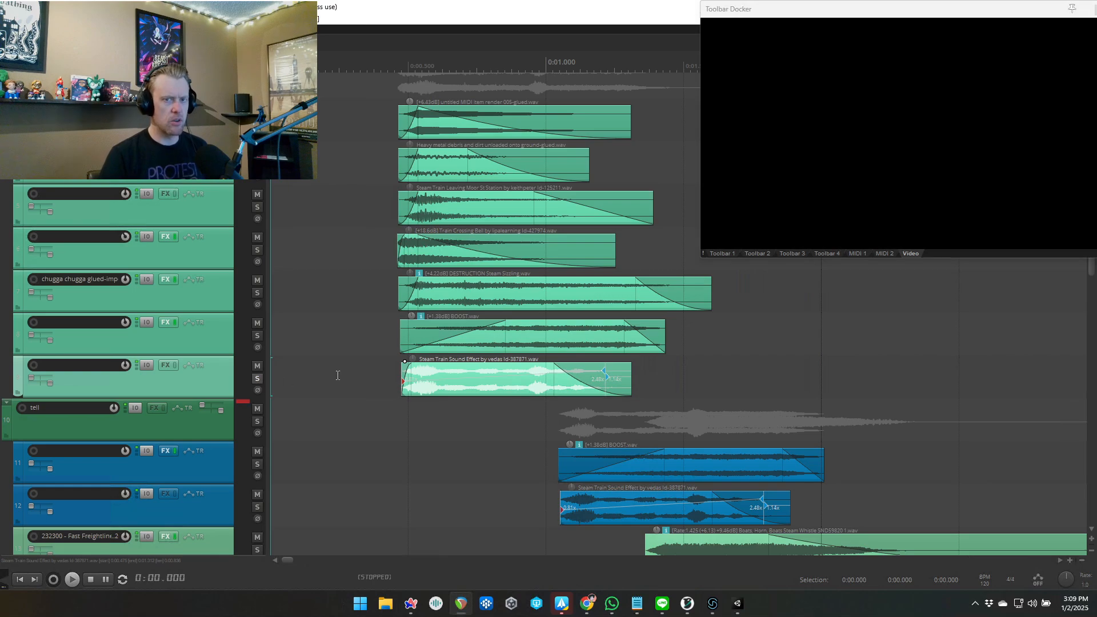
# - Solo the whole group of green train layers above the "tell" folder and play it
pyautogui.scroll(-2, 314, 377)
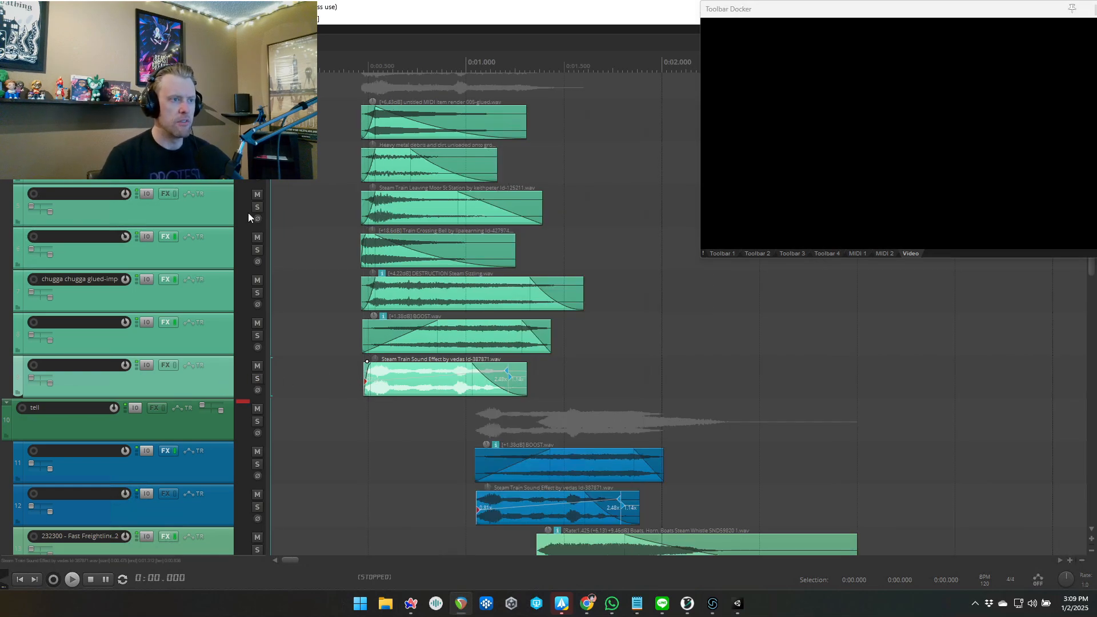
pyautogui.click(257, 409)
pyautogui.press('space')
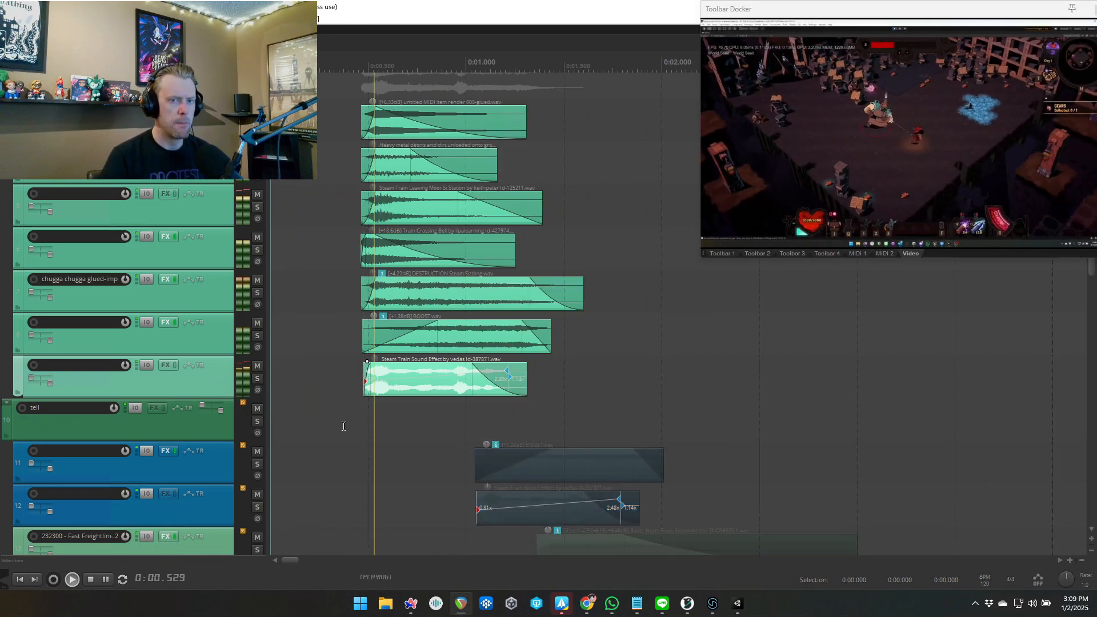
pyautogui.press('space')
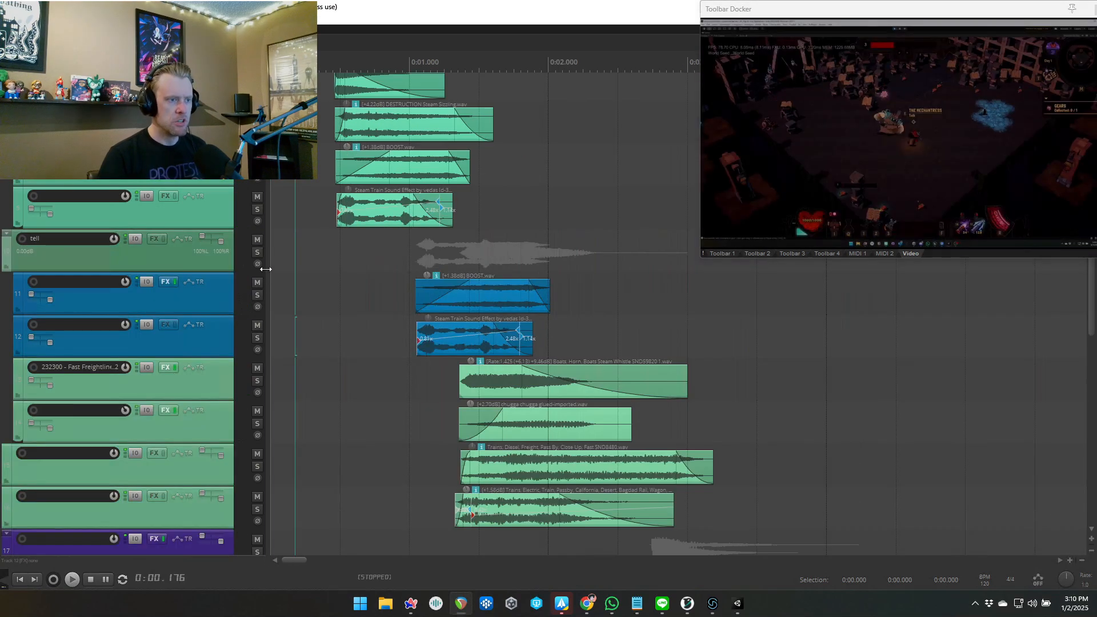
# - Solo the "tell" folder, mute its two green tracks, and place the edit cursor at about 0:00.764
pyautogui.click(257, 252)
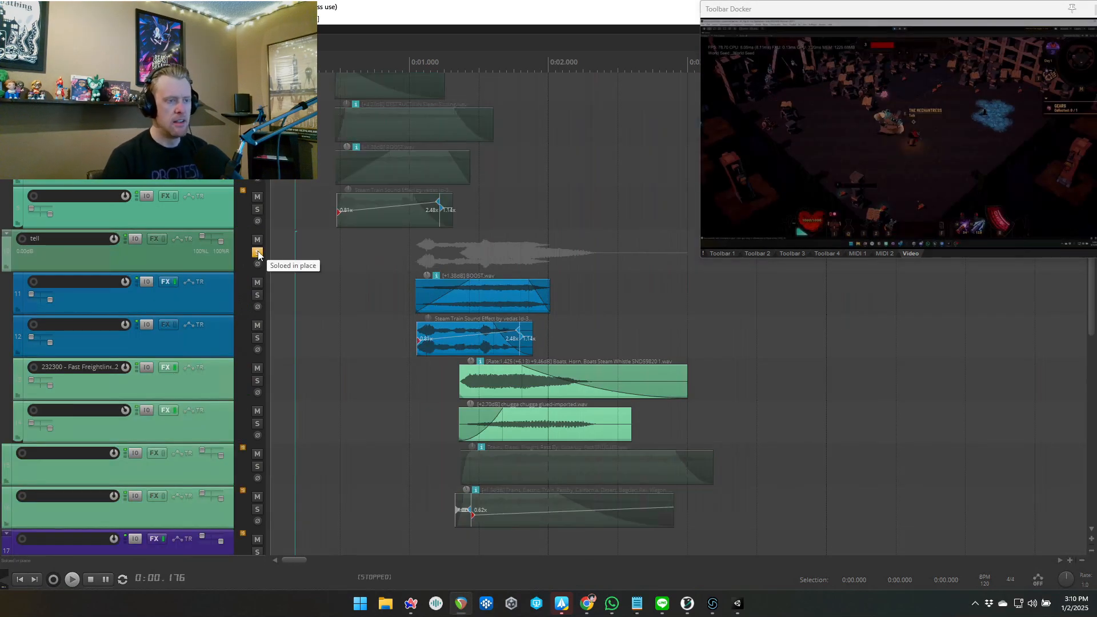
pyautogui.click(258, 368)
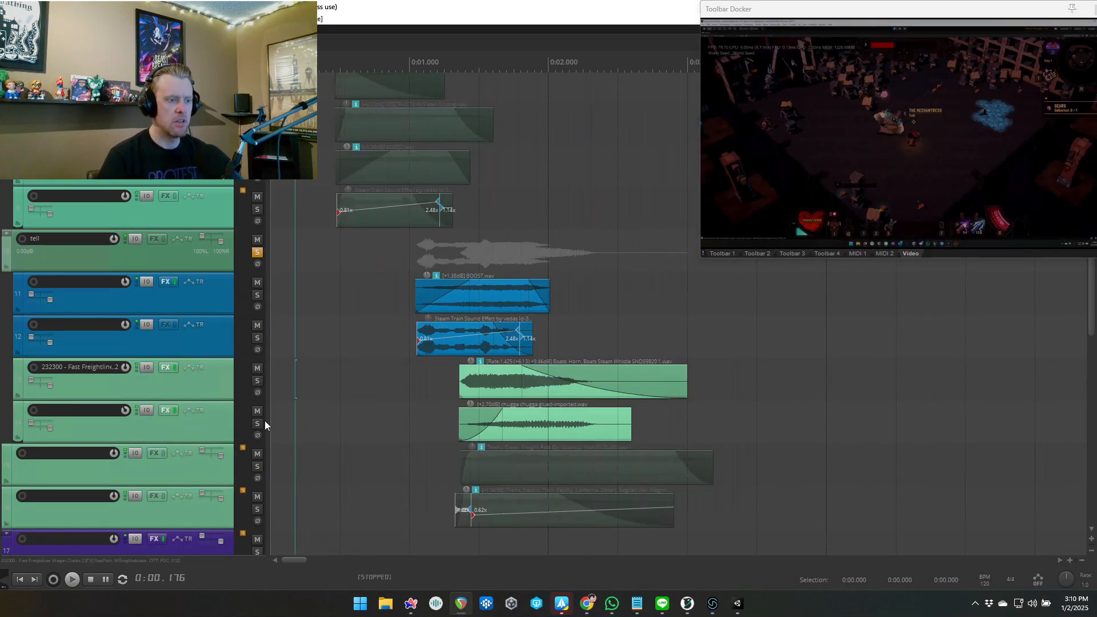
pyautogui.click(257, 411)
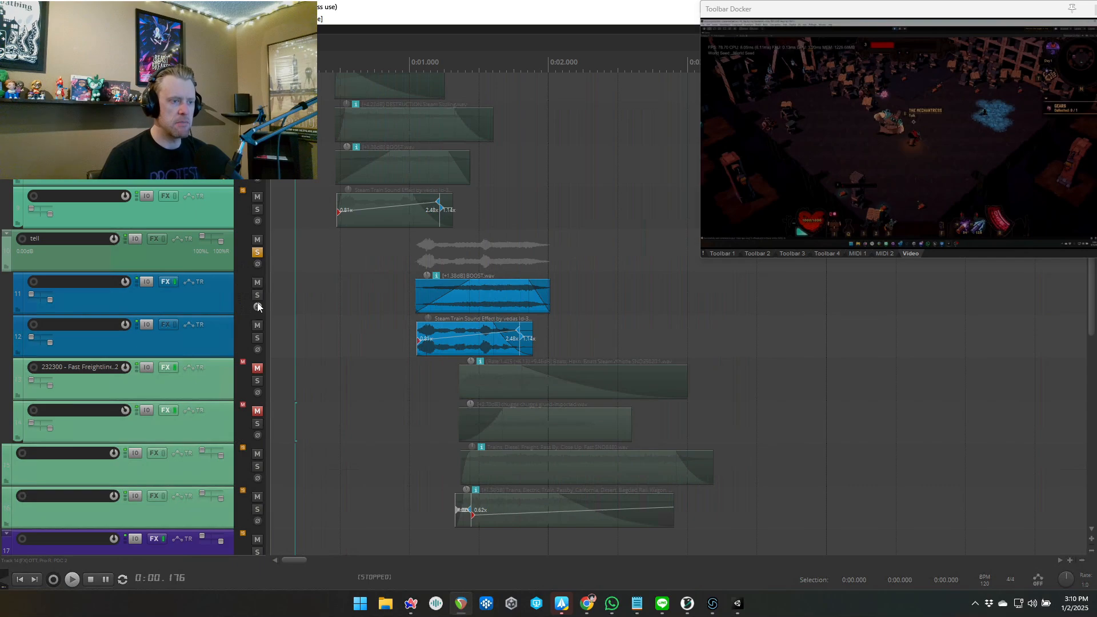
pyautogui.click(376, 379)
pyautogui.scroll(5, 321, 313)
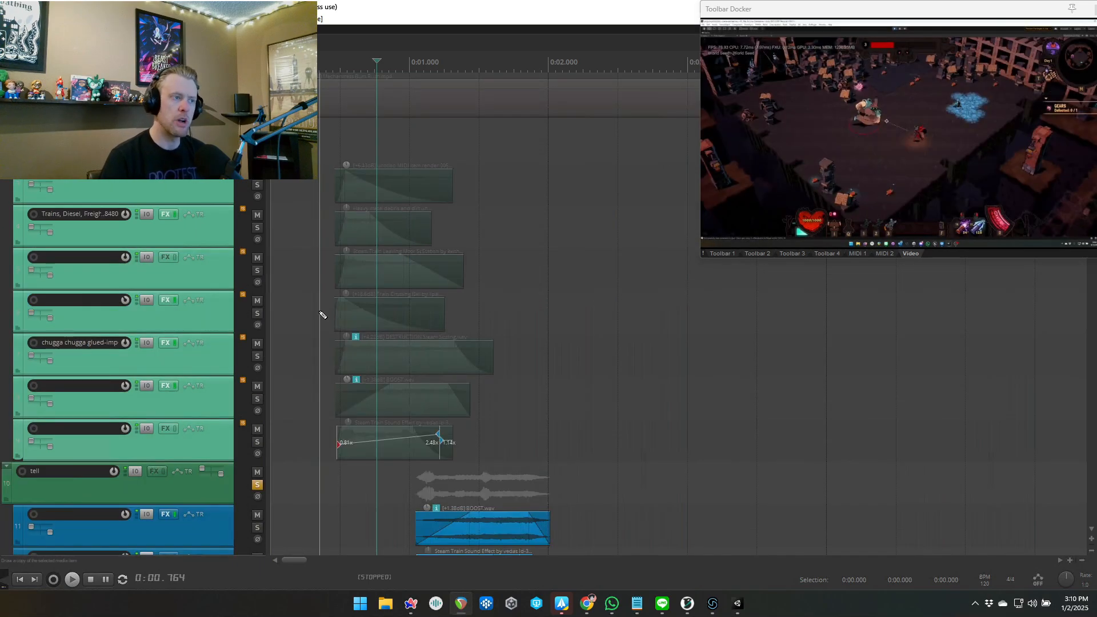
pyautogui.scroll(-2, 322, 319)
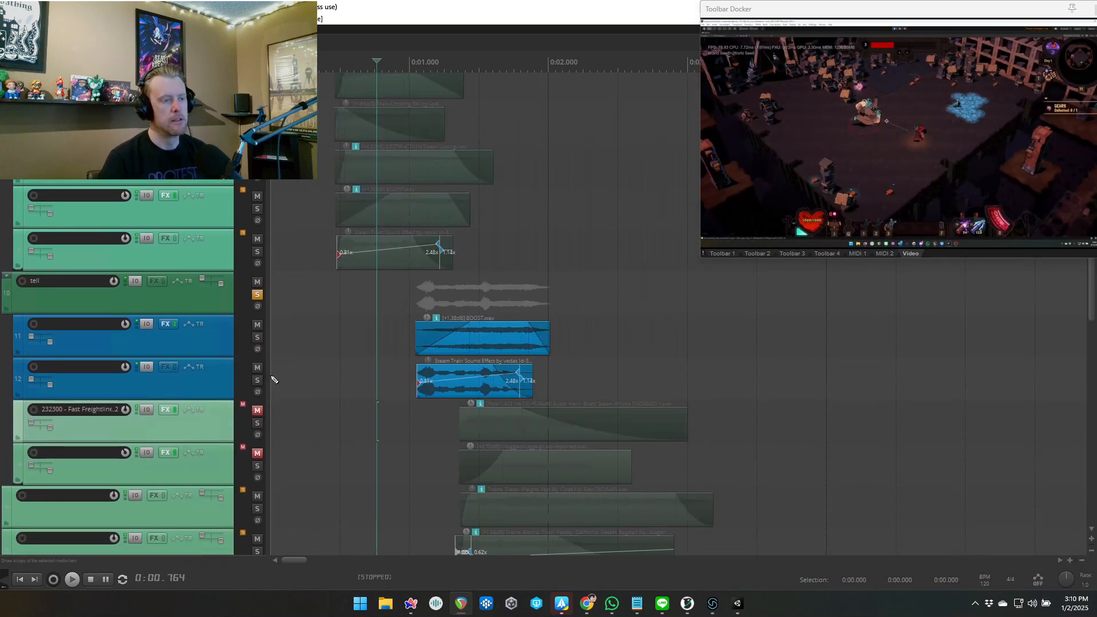
pyautogui.scroll(-1, 271, 366)
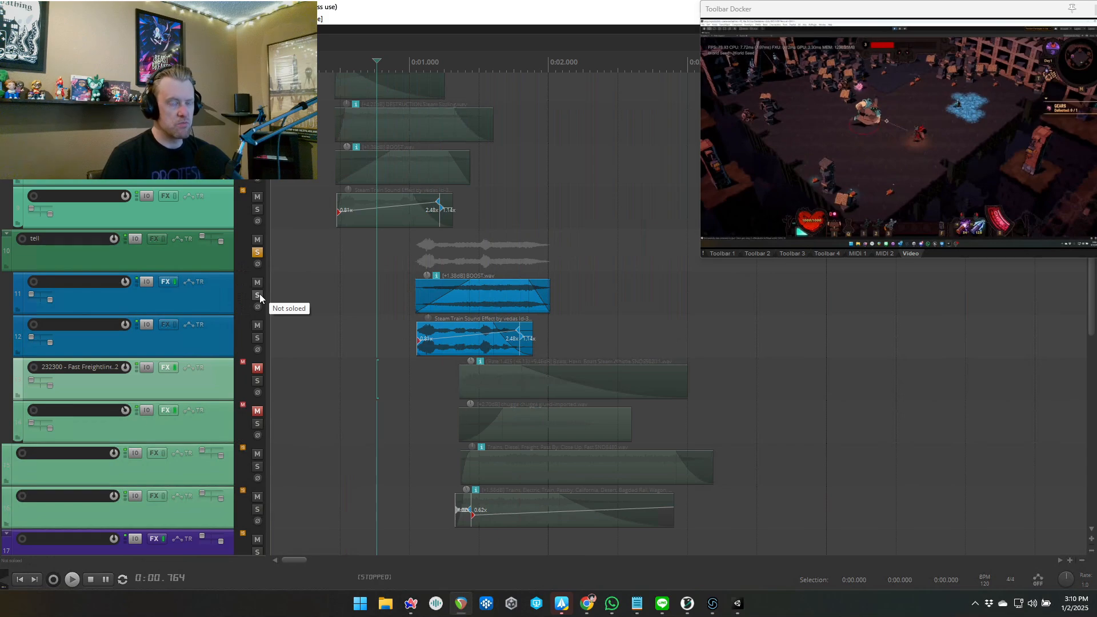
# - Replace the "tell" folder solo with solos on its two blue tracks and play them together
pyautogui.click(257, 295)
pyautogui.click(258, 338)
pyautogui.click(257, 253)
pyautogui.press('space')
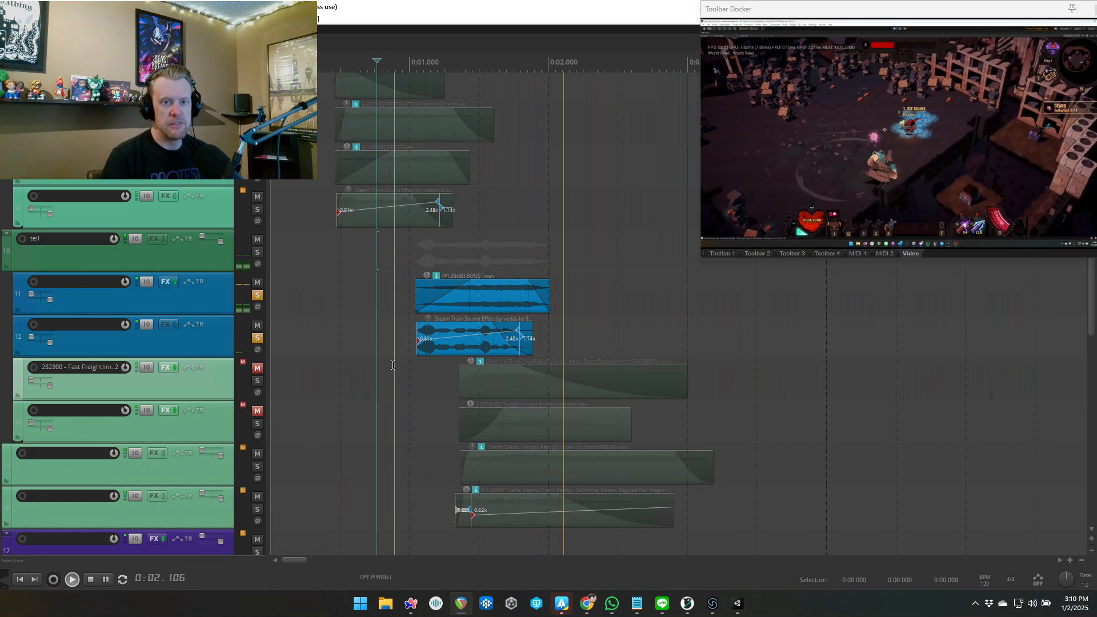
pyautogui.press('space')
# - Add the green "BOOST" and "Steam Train Sound Effect" tracks to the blue tracks' solo and play all four
pyautogui.scroll(5, 240, 419)
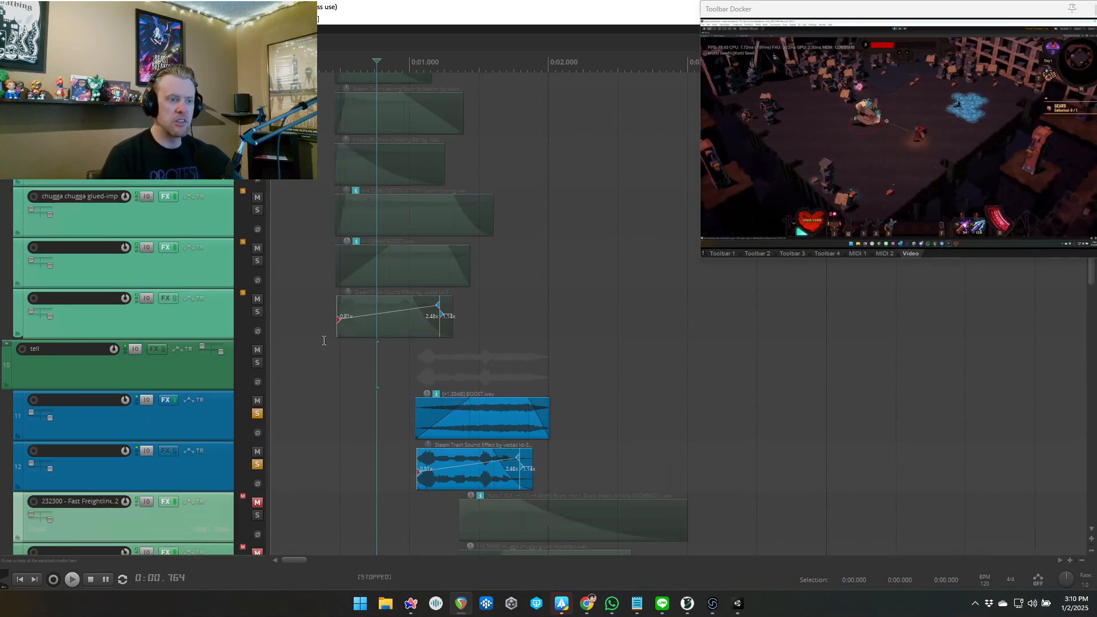
pyautogui.click(257, 261)
pyautogui.click(258, 312)
pyautogui.press('space')
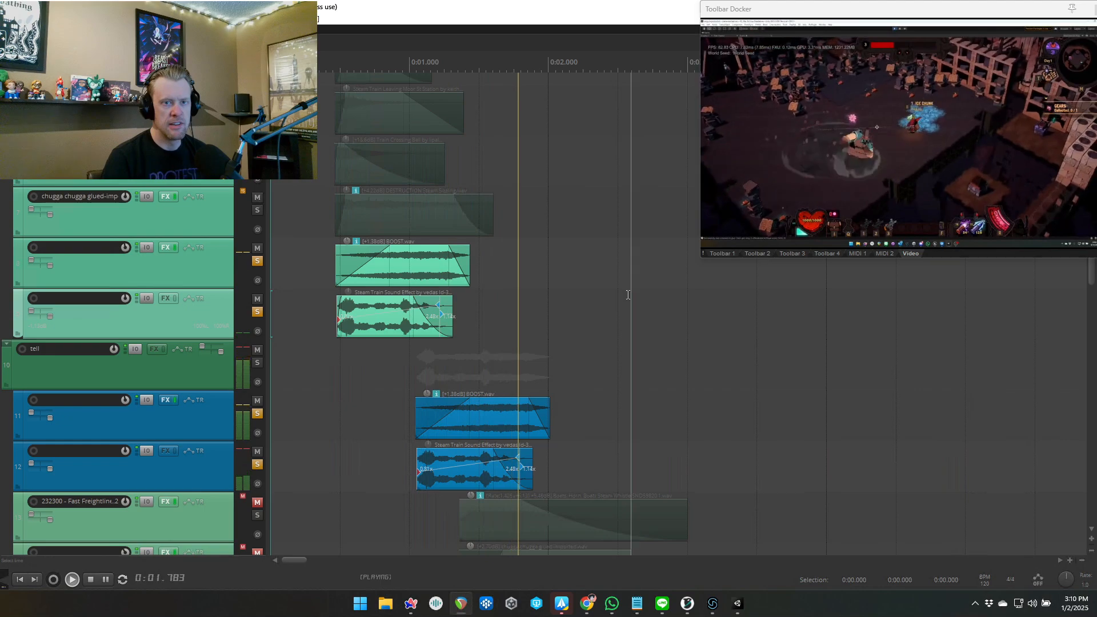
pyautogui.press('space')
# - Solo the unmuted "tell" folder, switch the solo to the four green tracks below the blue ones, and place the cursor at about 0:01.278
pyautogui.scroll(-1, 489, 440)
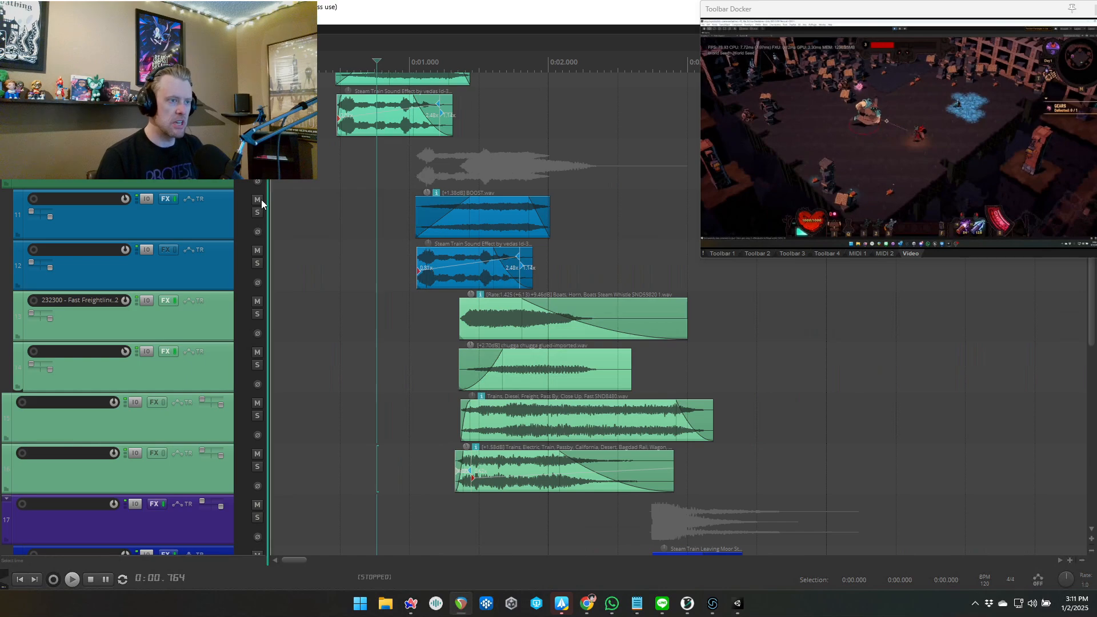
pyautogui.click(257, 161)
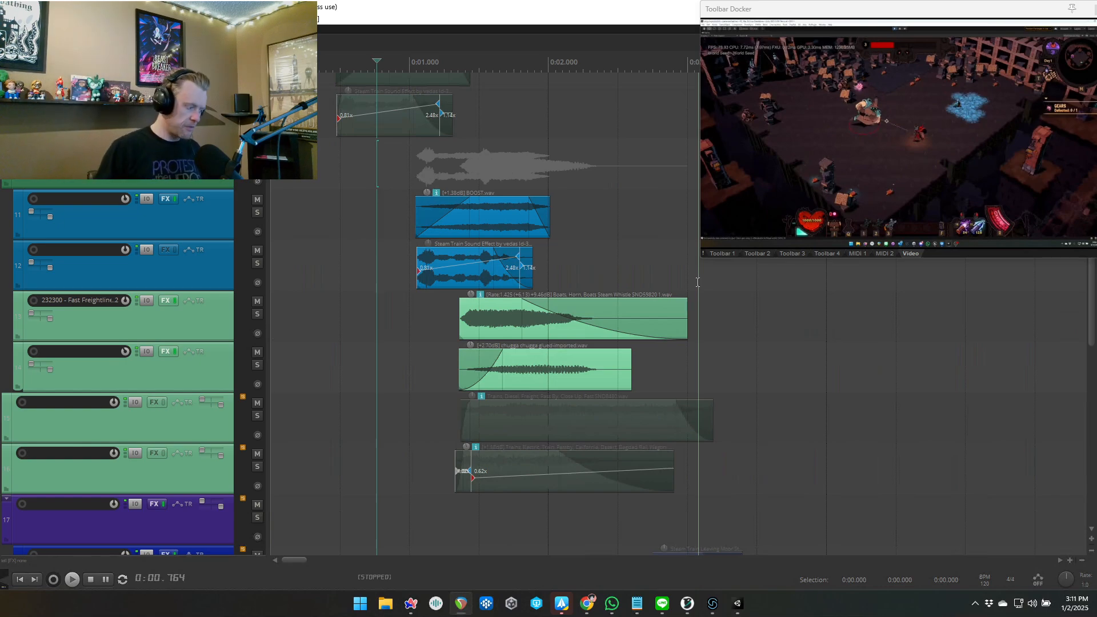
pyautogui.click(256, 315)
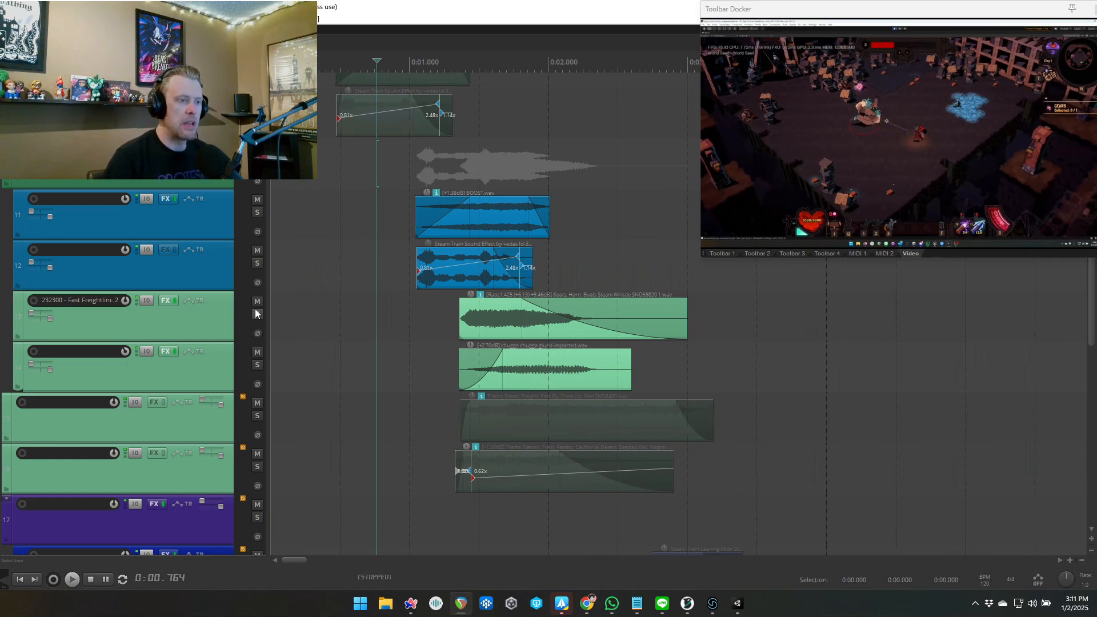
pyautogui.click(258, 365)
pyautogui.click(429, 401)
pyautogui.hscroll(3, 428, 401)
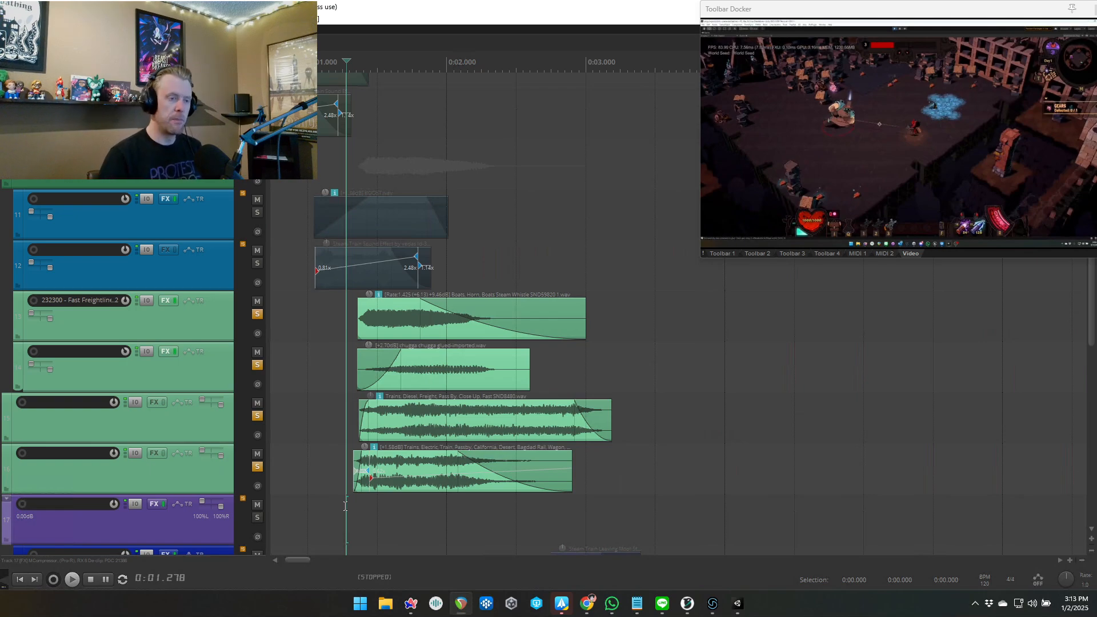
# - Solo only the "Fast Freightliner" track with the boat steam whistle clip and play it from about 0:01.093
pyautogui.keyDown('ctrl'); pyautogui.click(259, 313); pyautogui.keyUp('ctrl')
pyautogui.click(258, 314)
pyautogui.click(322, 333)
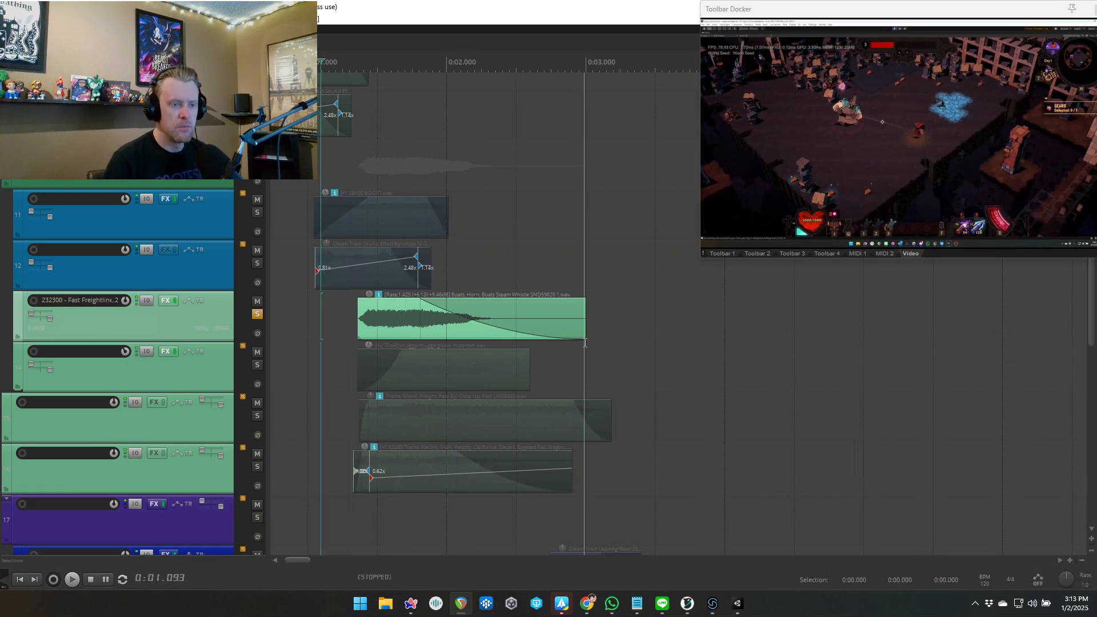
pyautogui.scroll(-2, 647, 351)
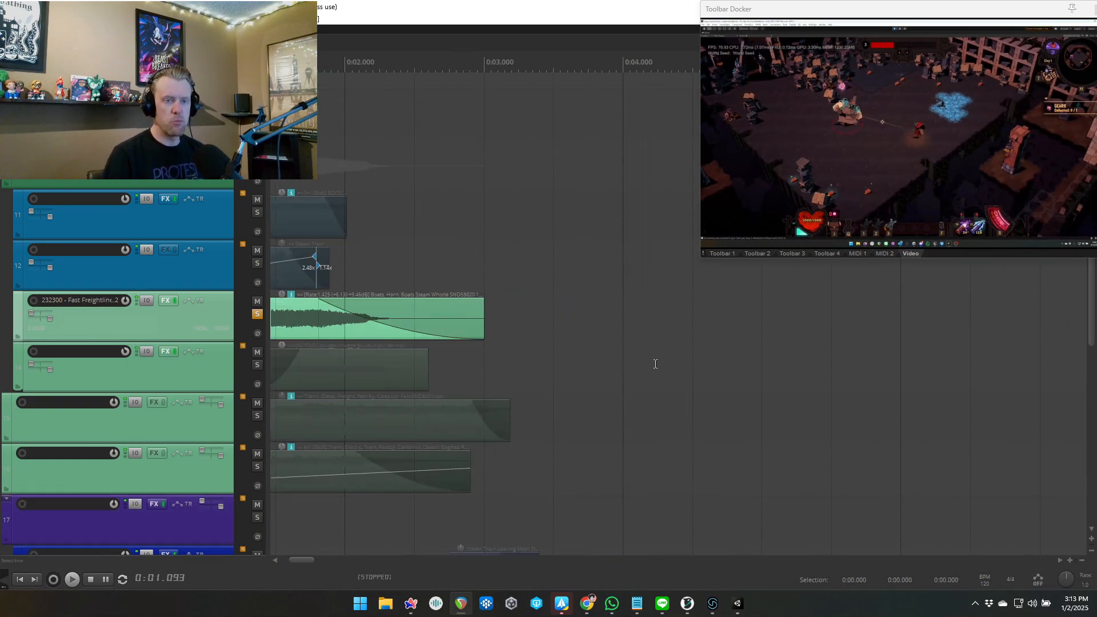
pyautogui.press('space')
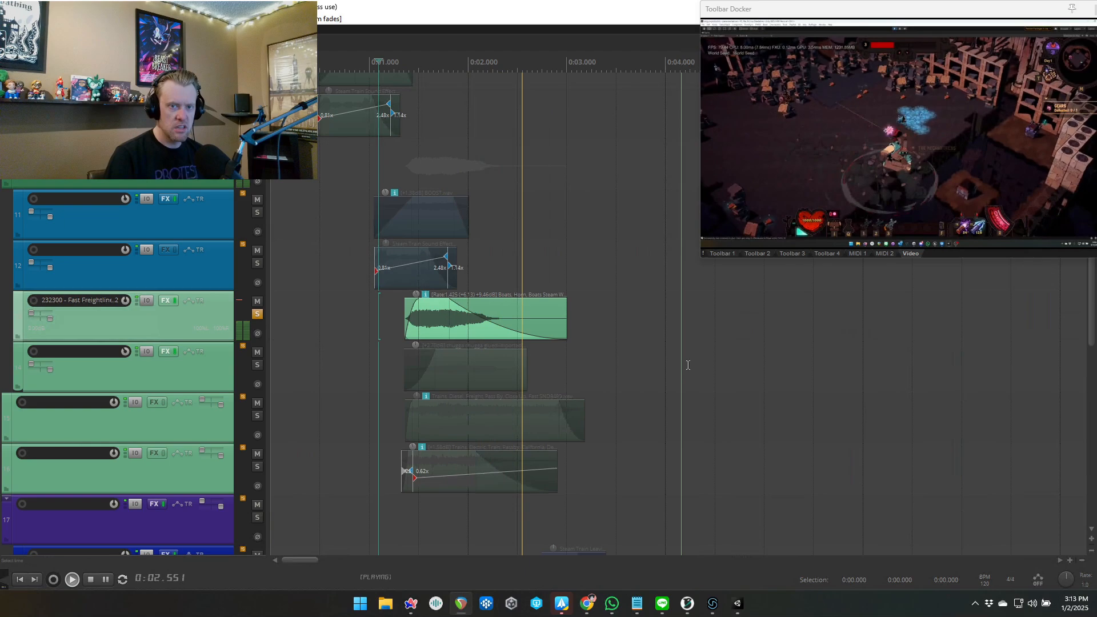
pyautogui.press('space')
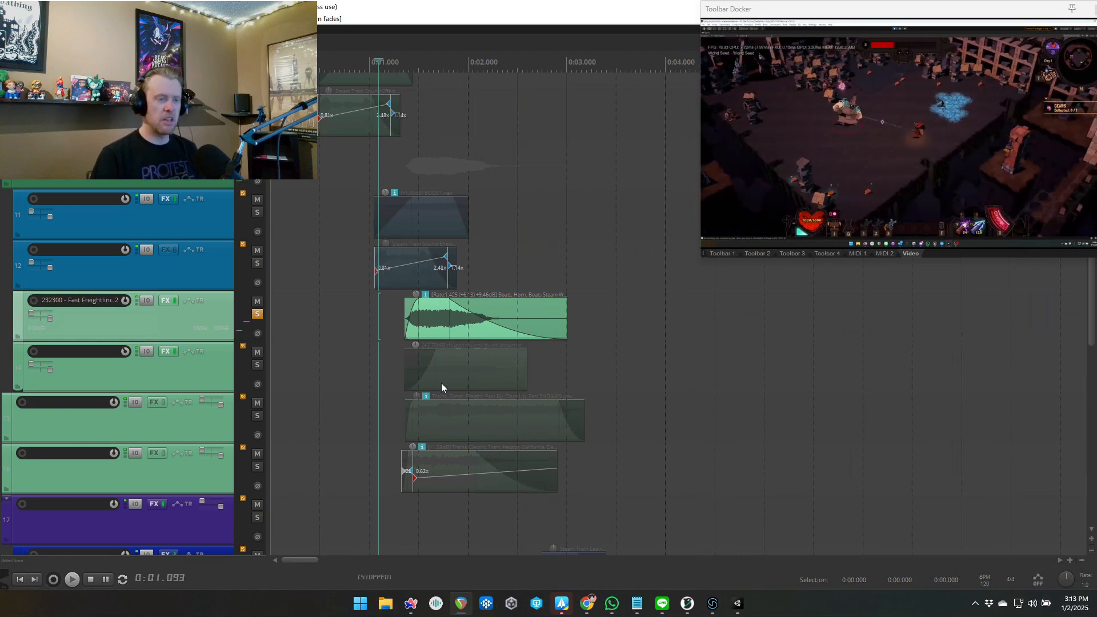
# - Switch the solo to the "chugga chugga glued-imported" clip's track below the whistle, play it, and clear the solo
pyautogui.click(257, 314)
pyautogui.click(257, 365)
pyautogui.press('space')
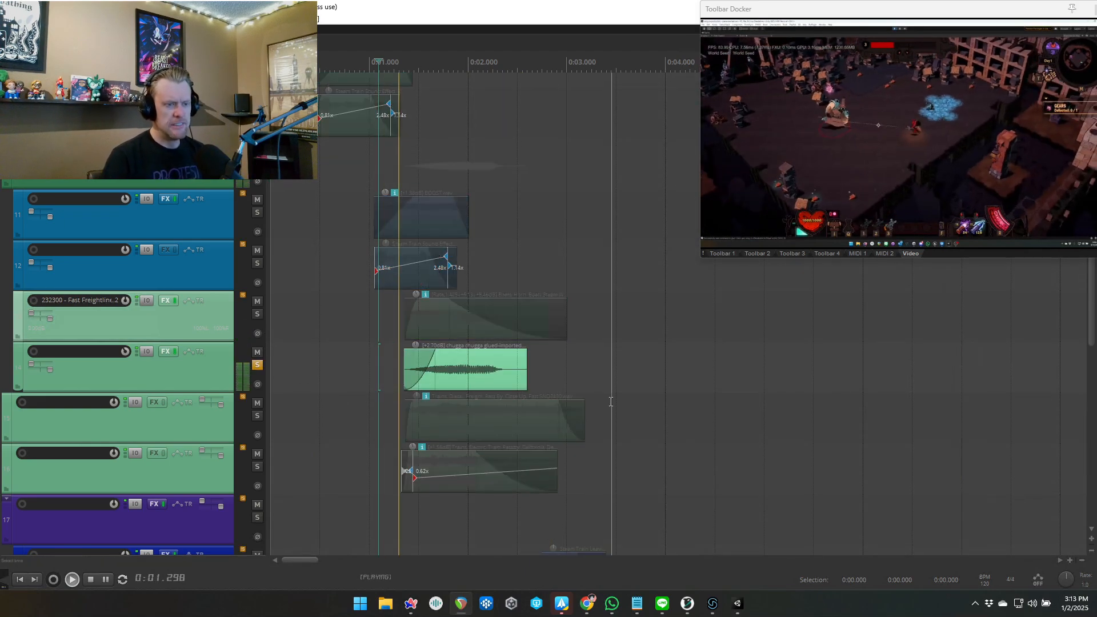
pyautogui.press('space')
pyautogui.click(257, 365)
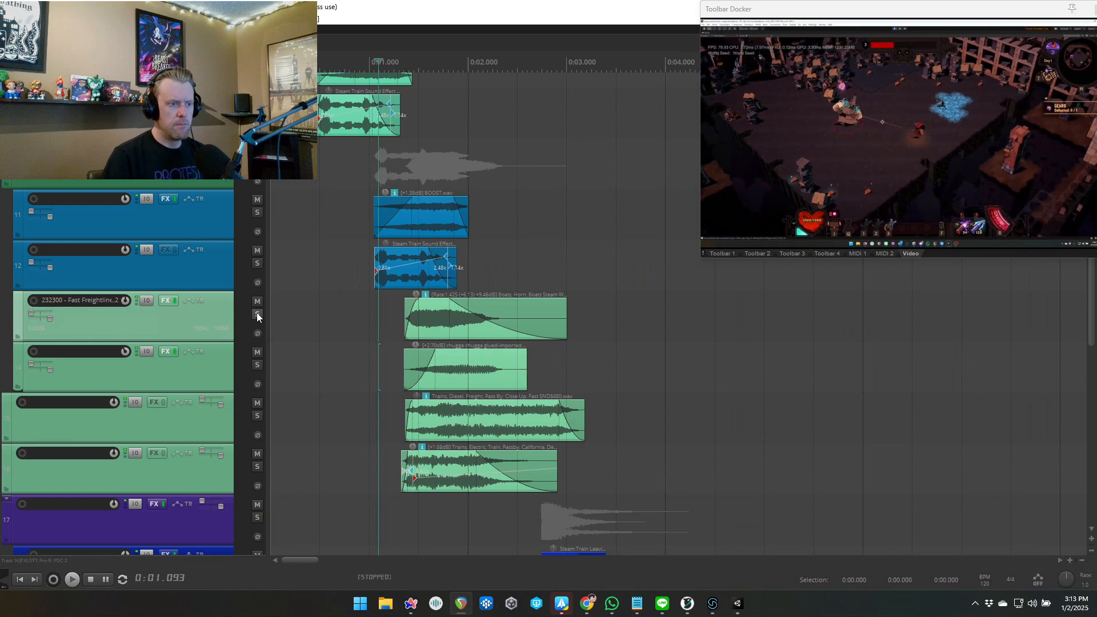
# - Solo the "Fast Freightliner" track and play it from about 0:01.041 with its effects chain open
pyautogui.click(257, 313)
pyautogui.click(163, 305)
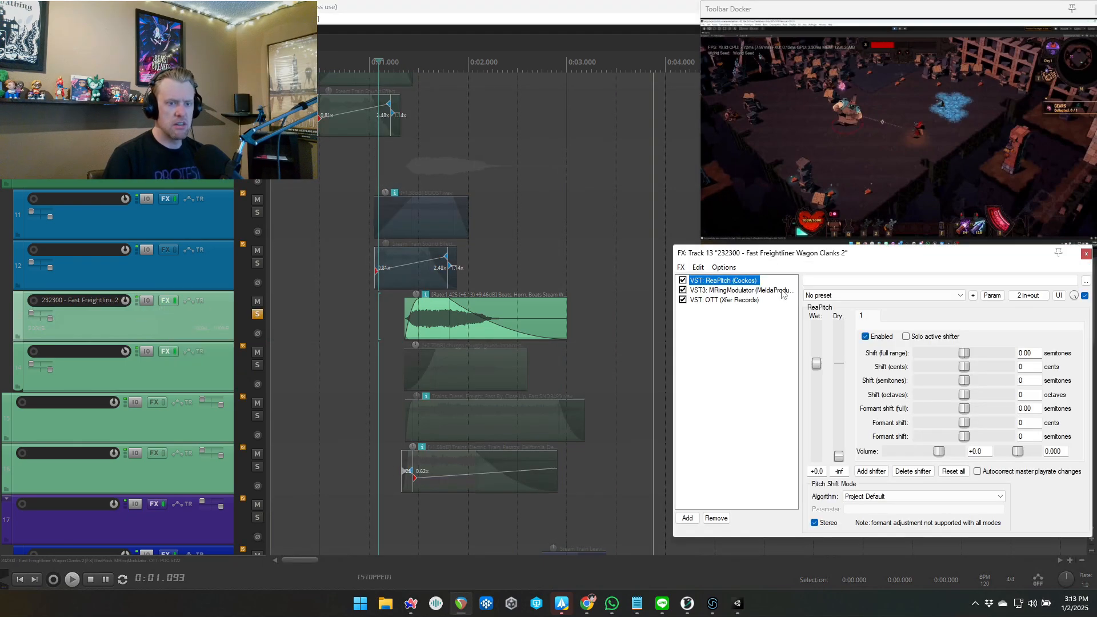
pyautogui.moveTo(775, 254); pyautogui.dragTo(608, 88)
pyautogui.click(372, 396)
pyautogui.press('space')
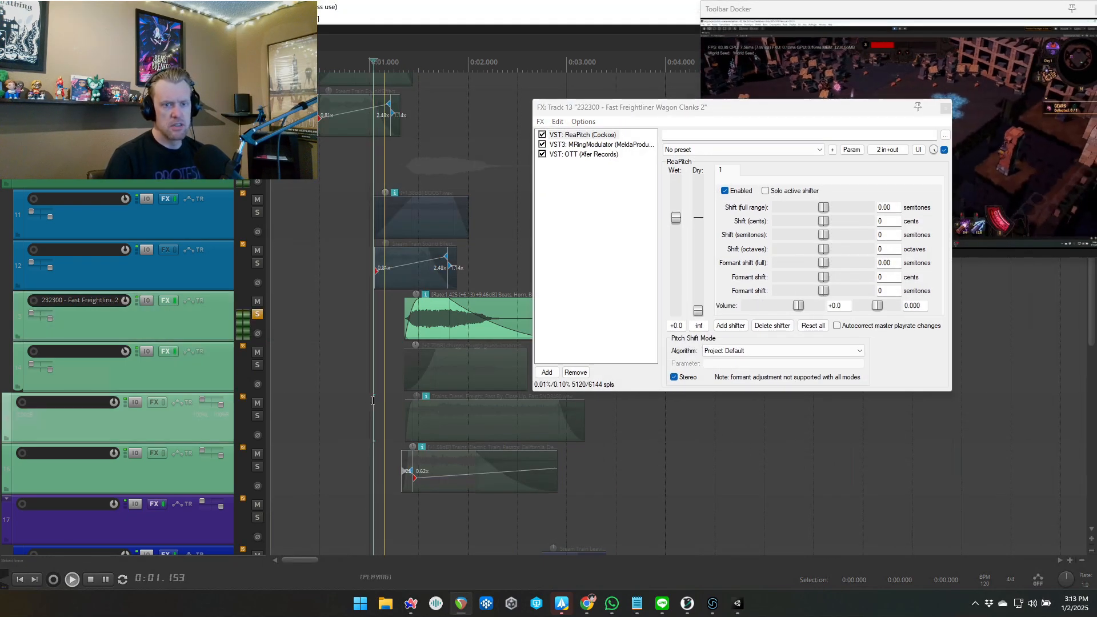
pyautogui.press('space')
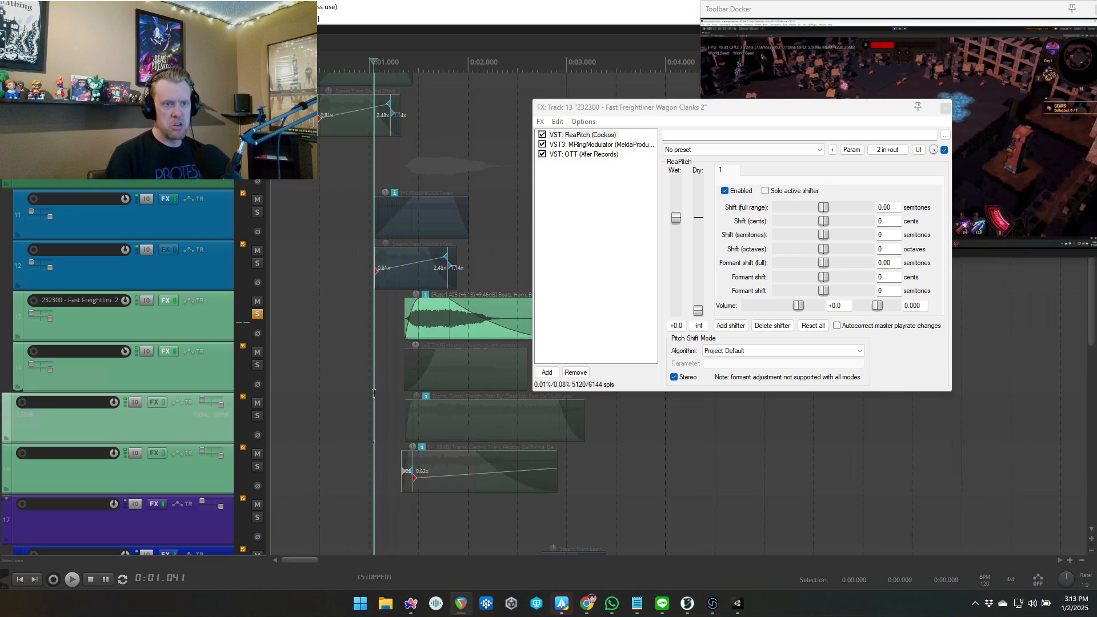
pyautogui.click(207, 346)
pyautogui.press('v')
pyautogui.click(204, 334)
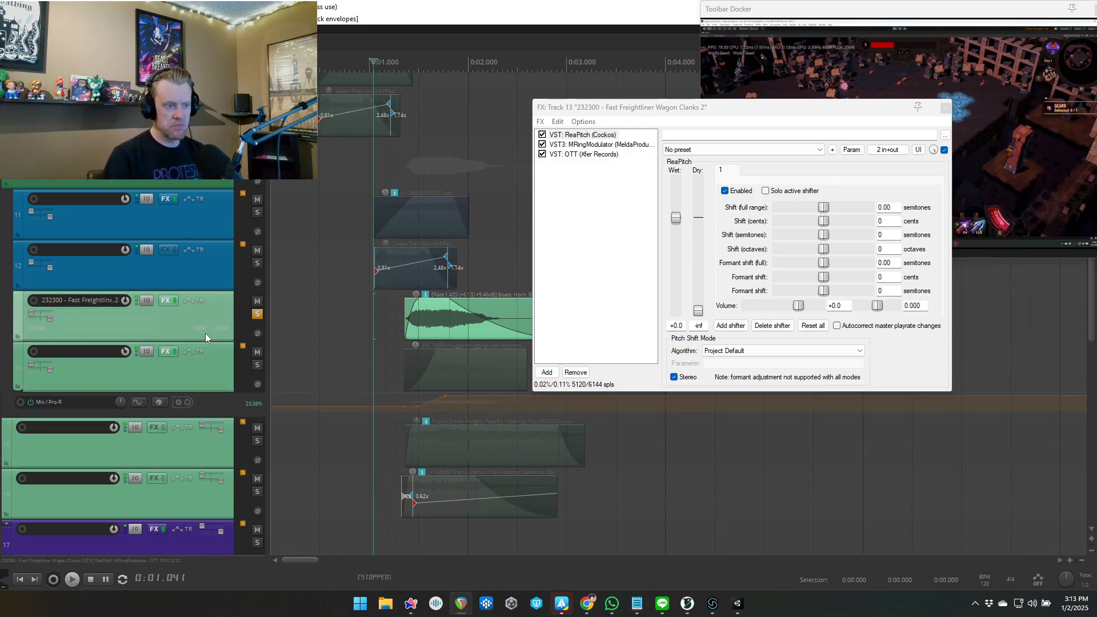
pyautogui.click(220, 386)
pyautogui.press('v')
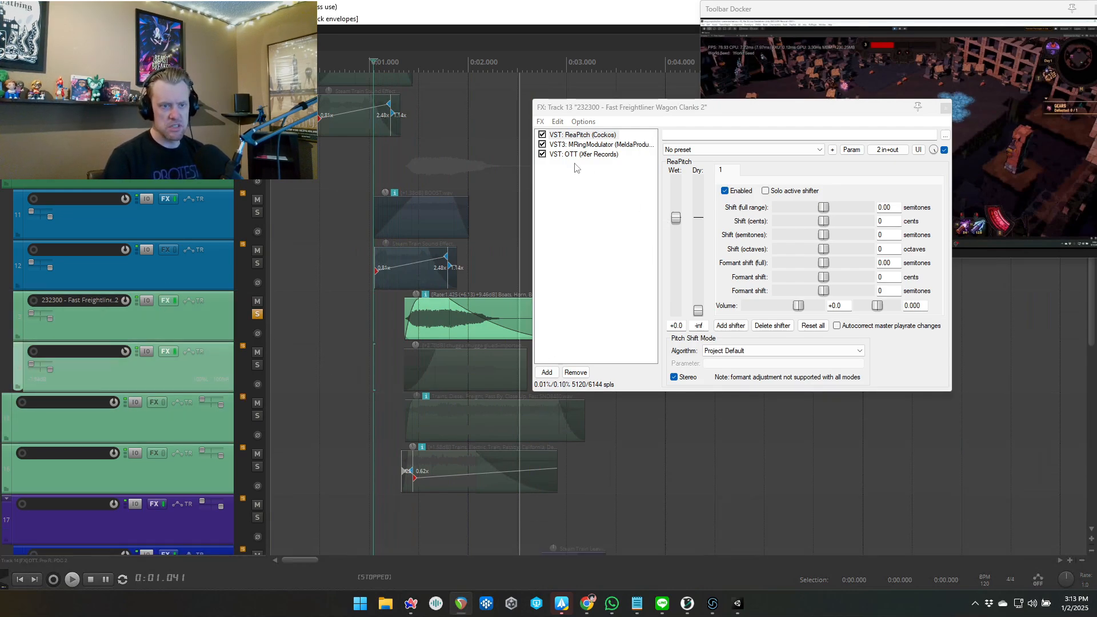
# - Show the MRingModulator settings and compare the soloed track's playback from about 0:01.059 with that effect enabled and bypassed
pyautogui.click(600, 154)
pyautogui.click(600, 145)
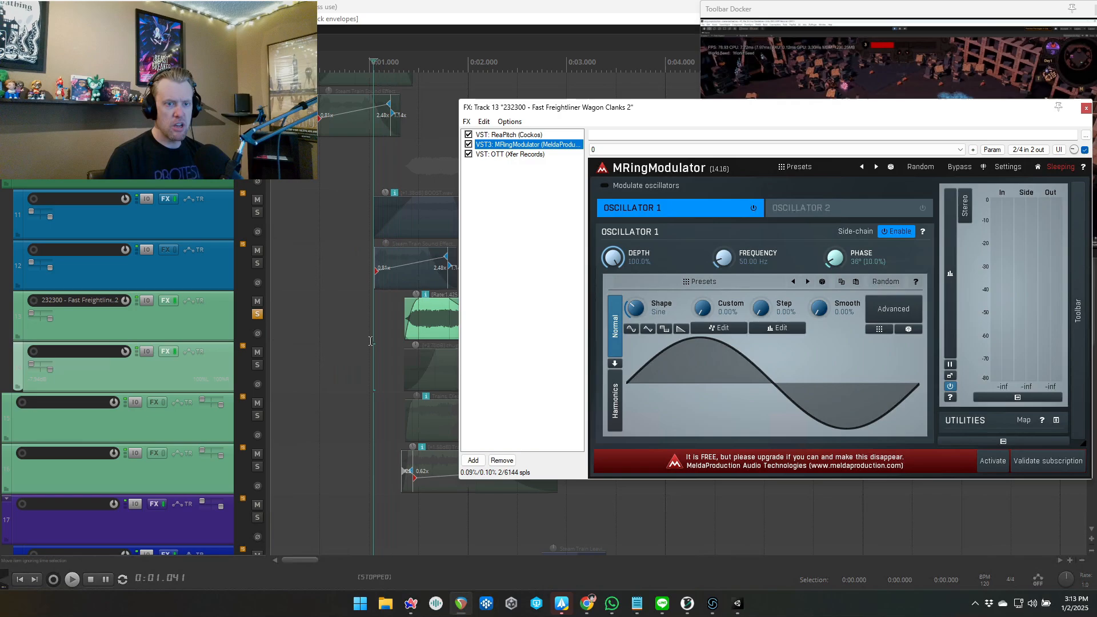
pyautogui.click(220, 323)
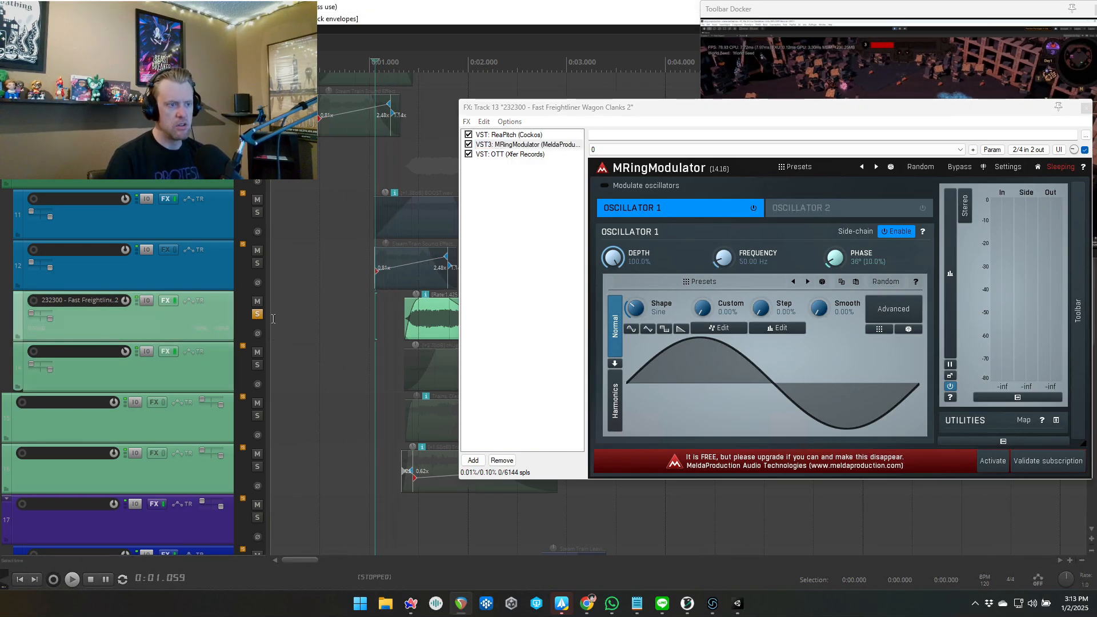
pyautogui.press('space')
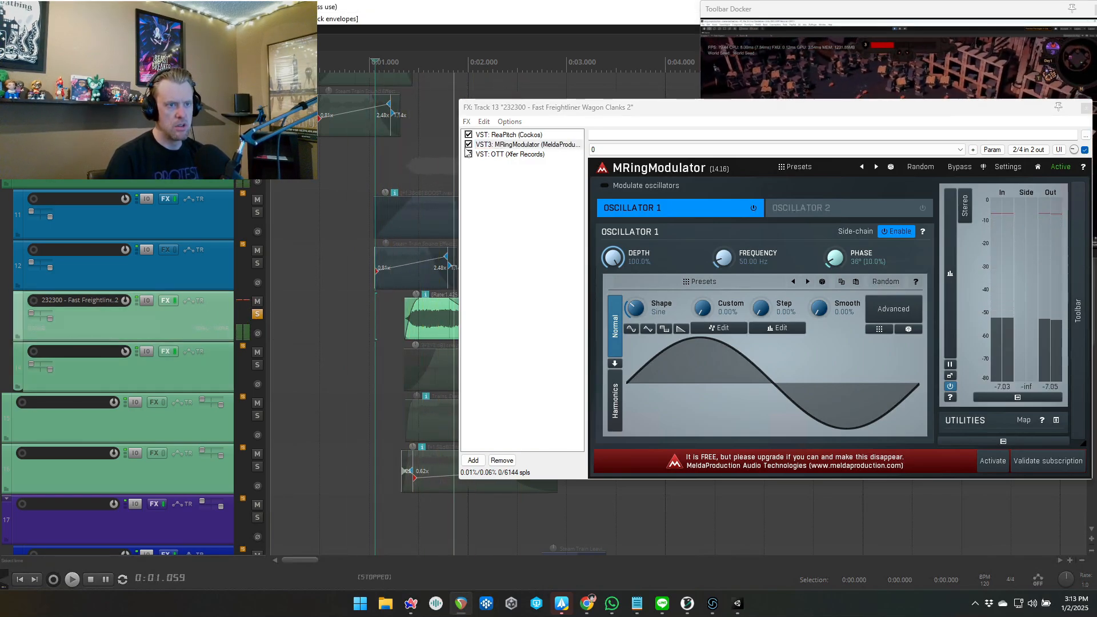
pyautogui.click(468, 144)
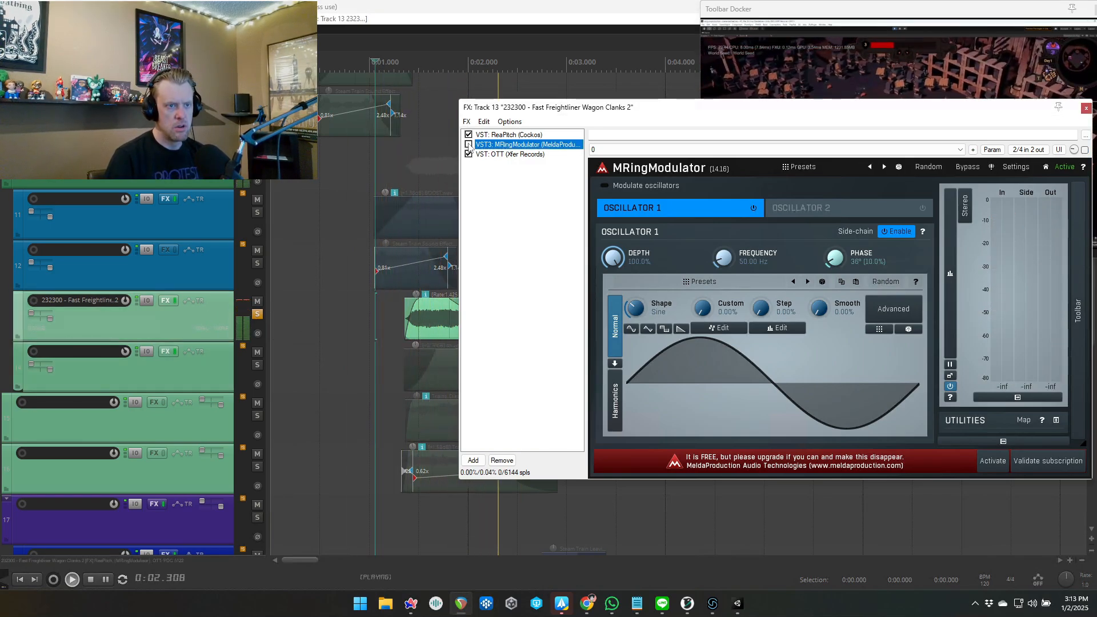
pyautogui.press('space')
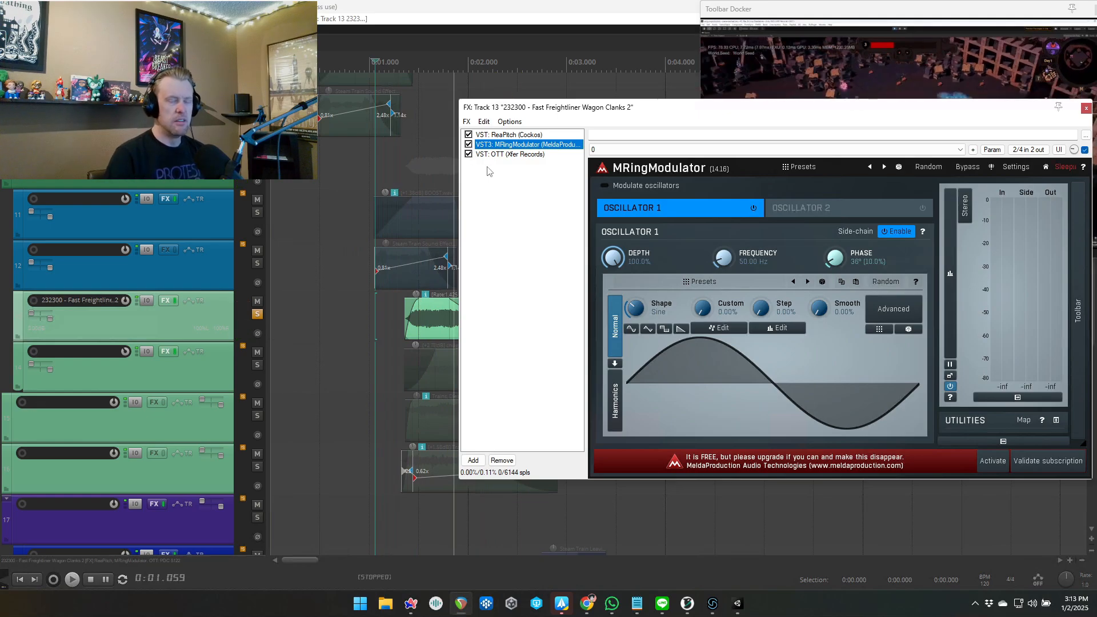
# - Show the OTT compressor settings of the "Fast Freightliner" track and close its effects window
pyautogui.click(514, 155)
pyautogui.moveTo(613, 107); pyautogui.dragTo(548, 107)
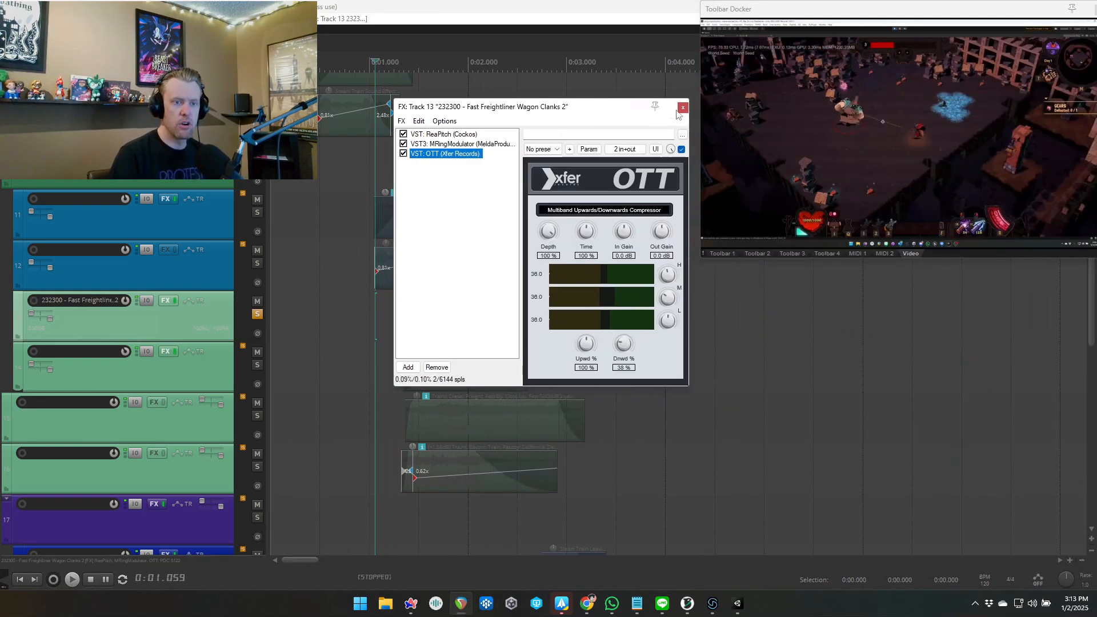
pyautogui.click(682, 107)
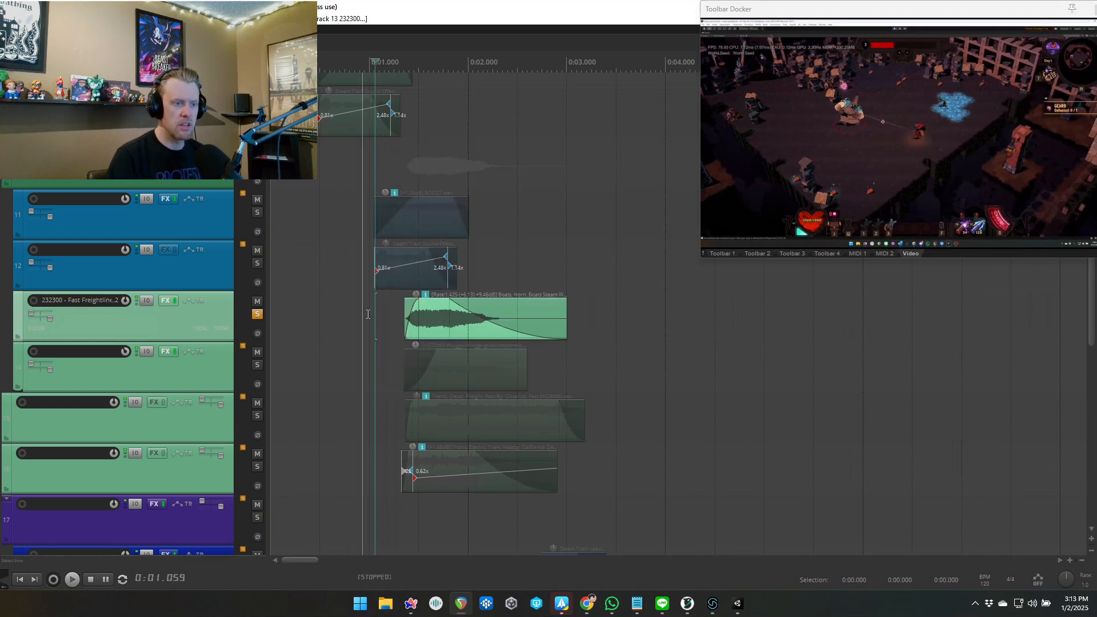
# - Replay the soloed boat steam whistle clip from about 0:01.203
pyautogui.click(389, 320)
pyautogui.press('space')
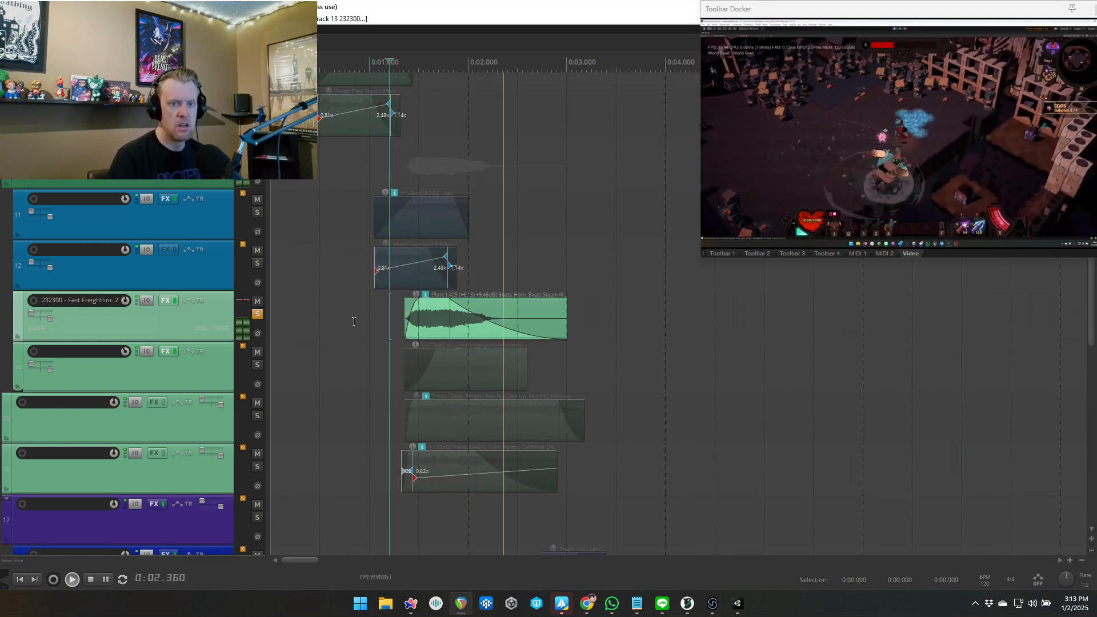
pyautogui.press('space')
# - Switch the solo to the "chugga chugga glued-imported" clip's track and play it from about 0:01.203
pyautogui.click(258, 314)
pyautogui.click(258, 366)
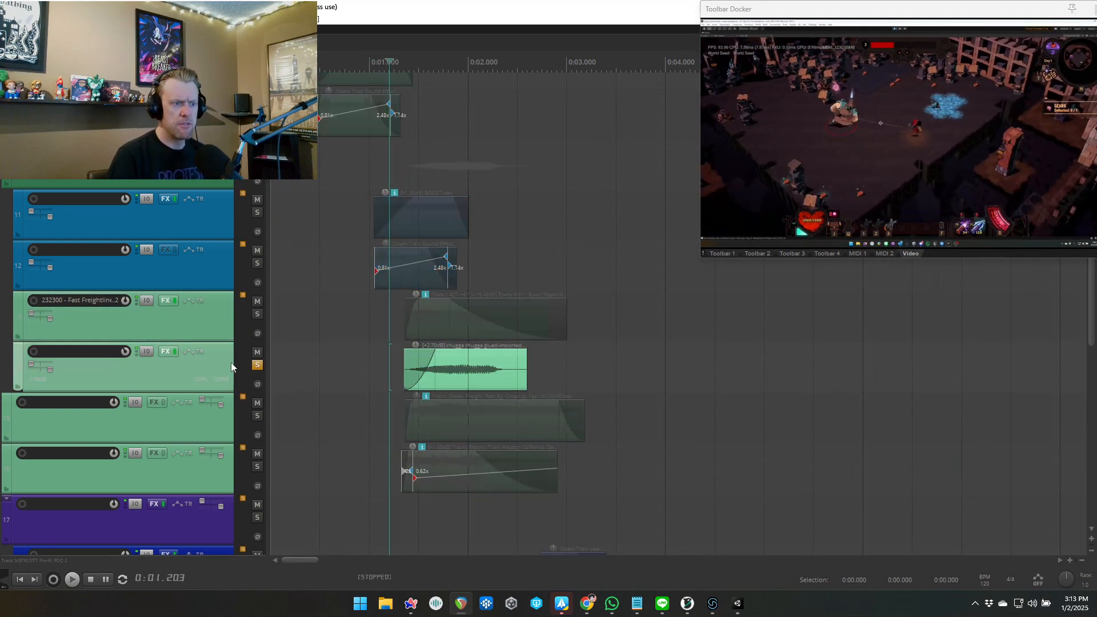
pyautogui.press('space')
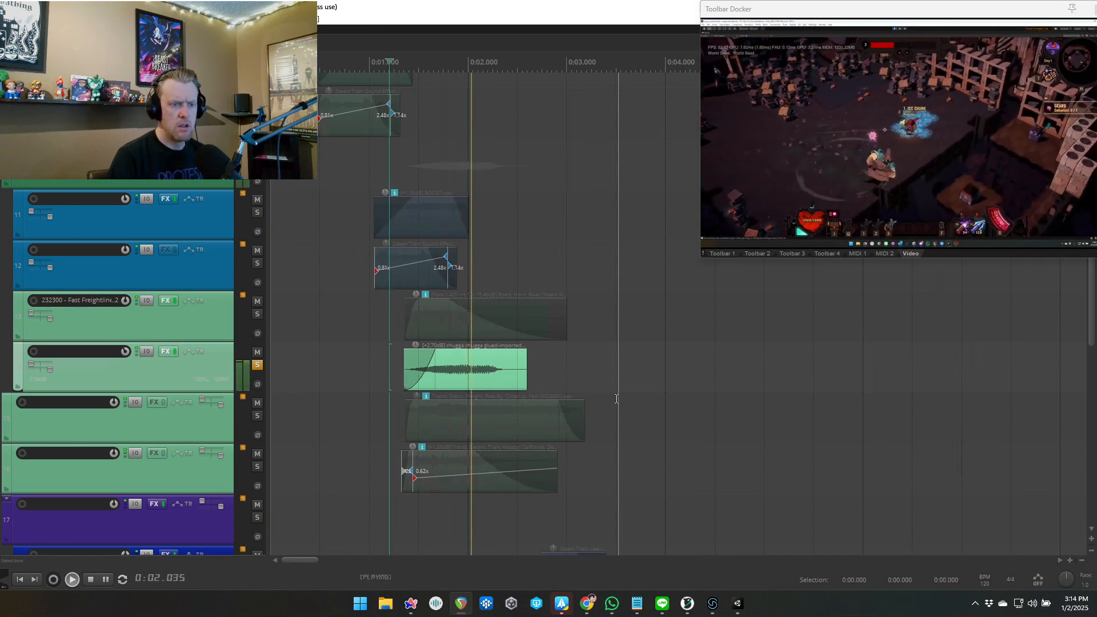
pyautogui.press('space')
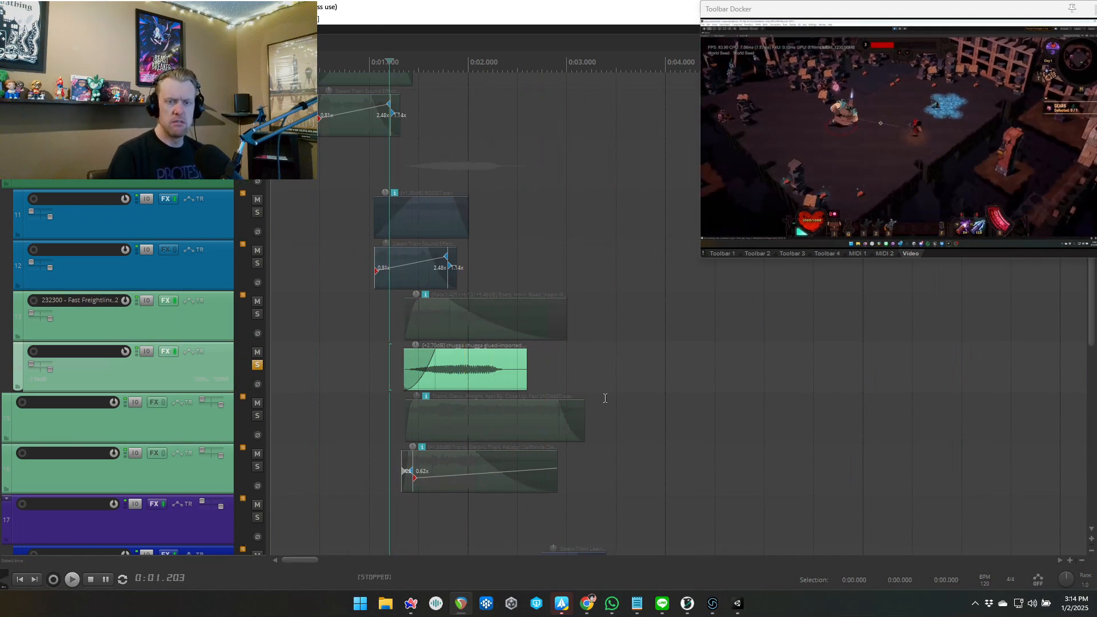
# - View the Pro-R reverb settings on the "chugga chugga" track, close them, and clear the track's solo
pyautogui.click(163, 351)
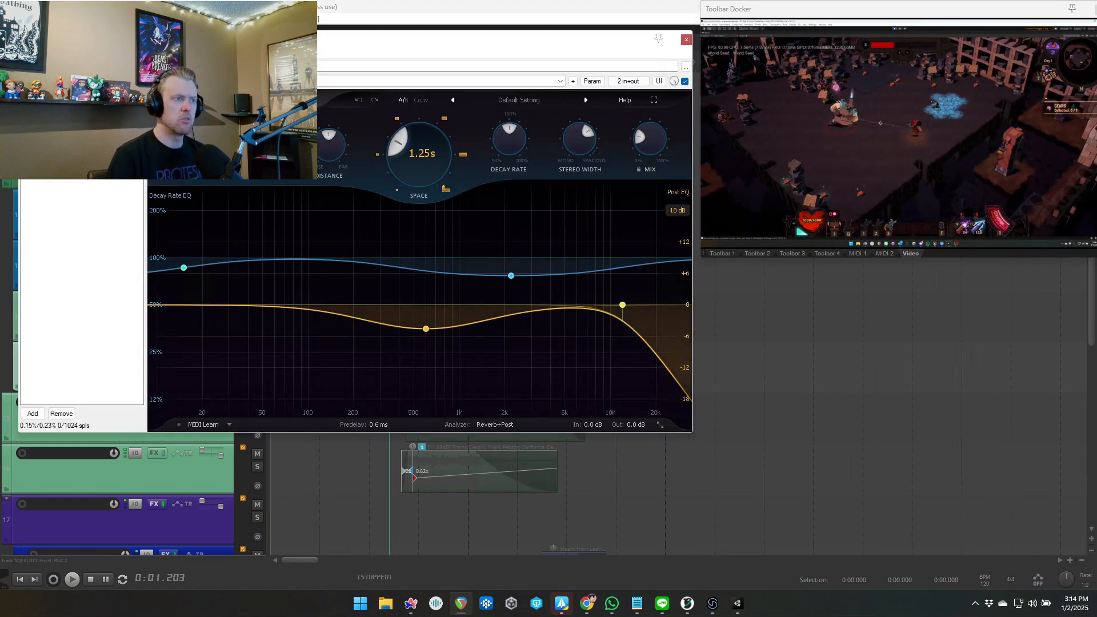
pyautogui.click(686, 39)
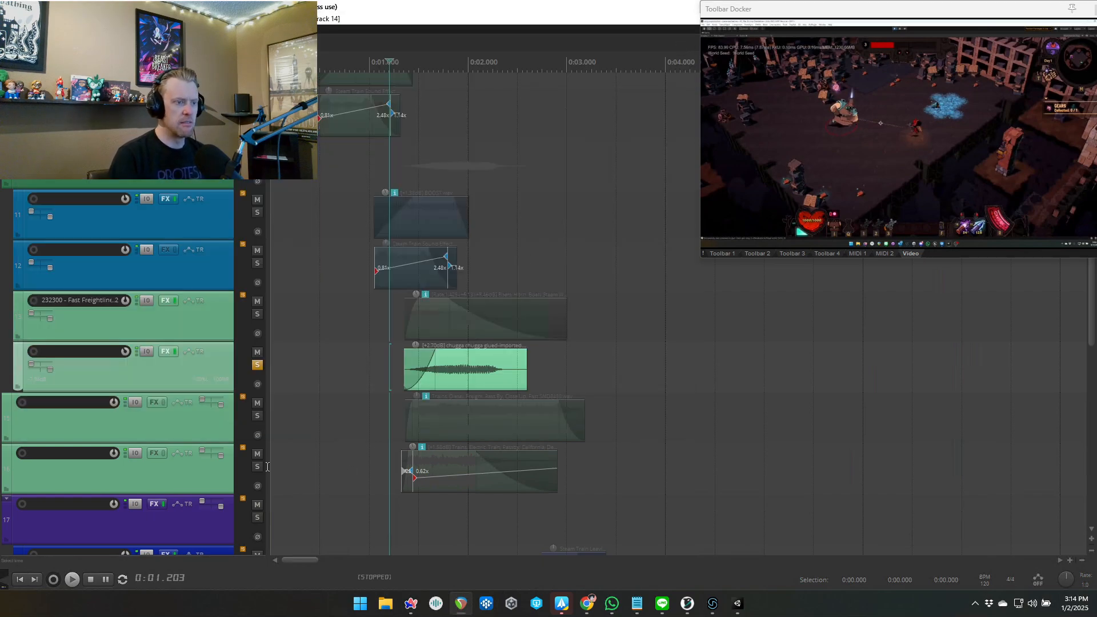
pyautogui.click(257, 366)
# - Solo only the track with the "Trains, Diesel, Freight" clip
pyautogui.scroll(-2, 368, 490)
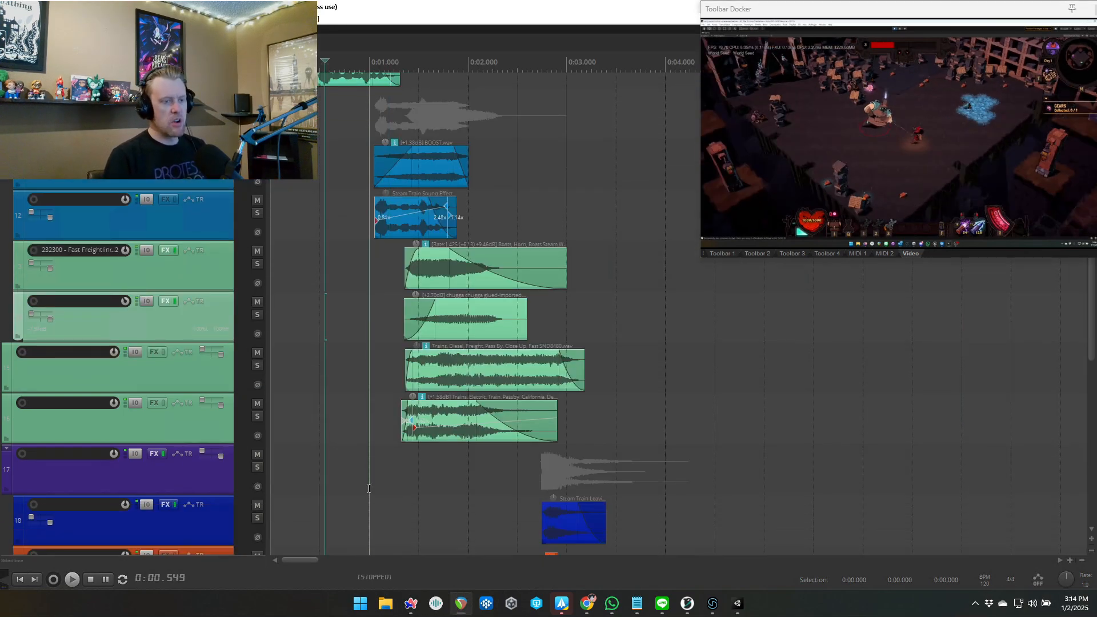
pyautogui.scroll(-2, 368, 489)
pyautogui.click(257, 365)
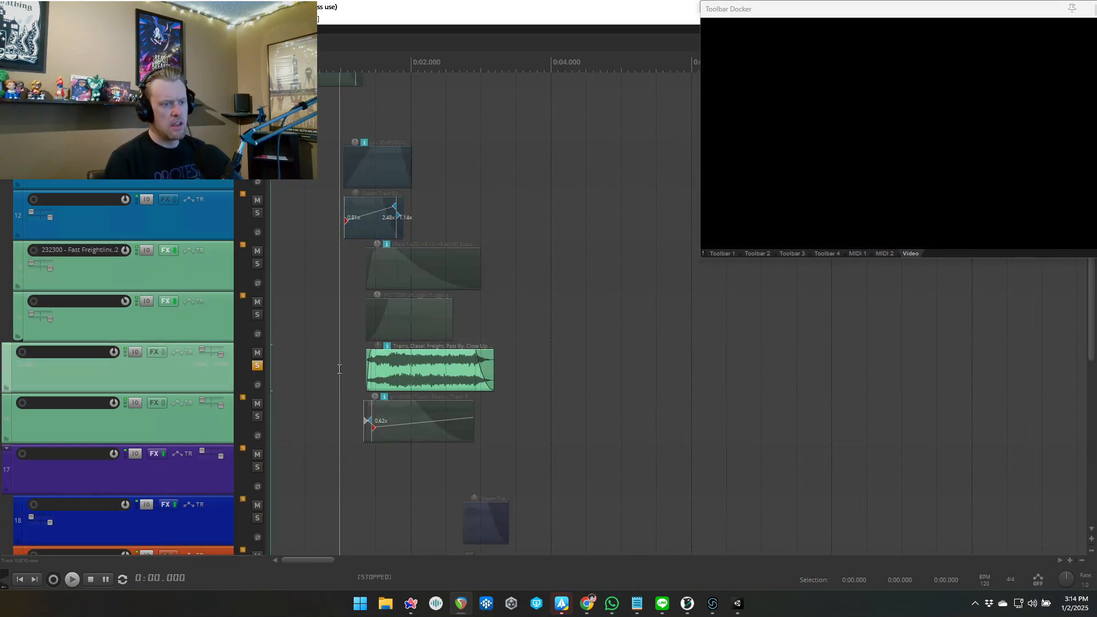
# - Briefly extend the diesel freight clip to reveal more of its recording, undo that, and play the trimmed clip from the project start
pyautogui.moveTo(493, 375); pyautogui.dragTo(1000, 379)
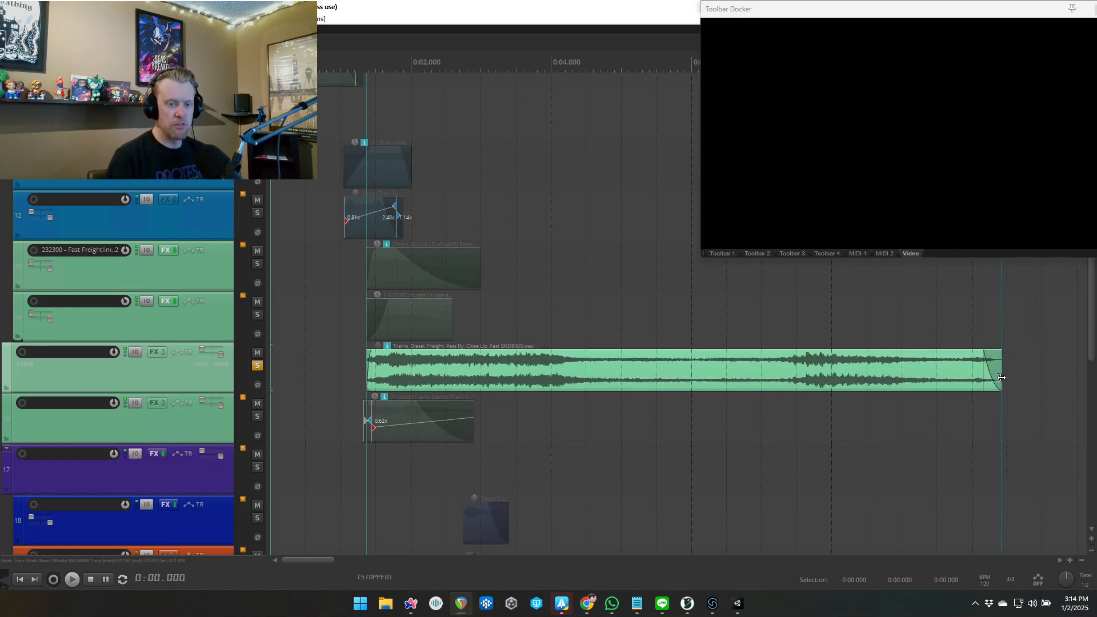
pyautogui.hotkey('ctrl', 'z')
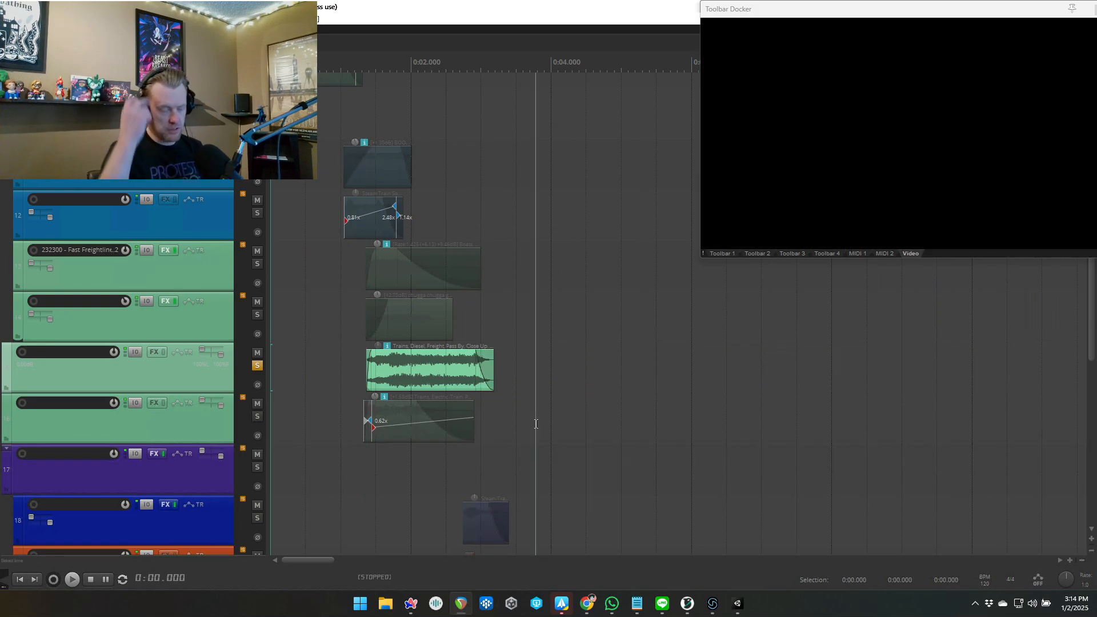
pyautogui.press('space')
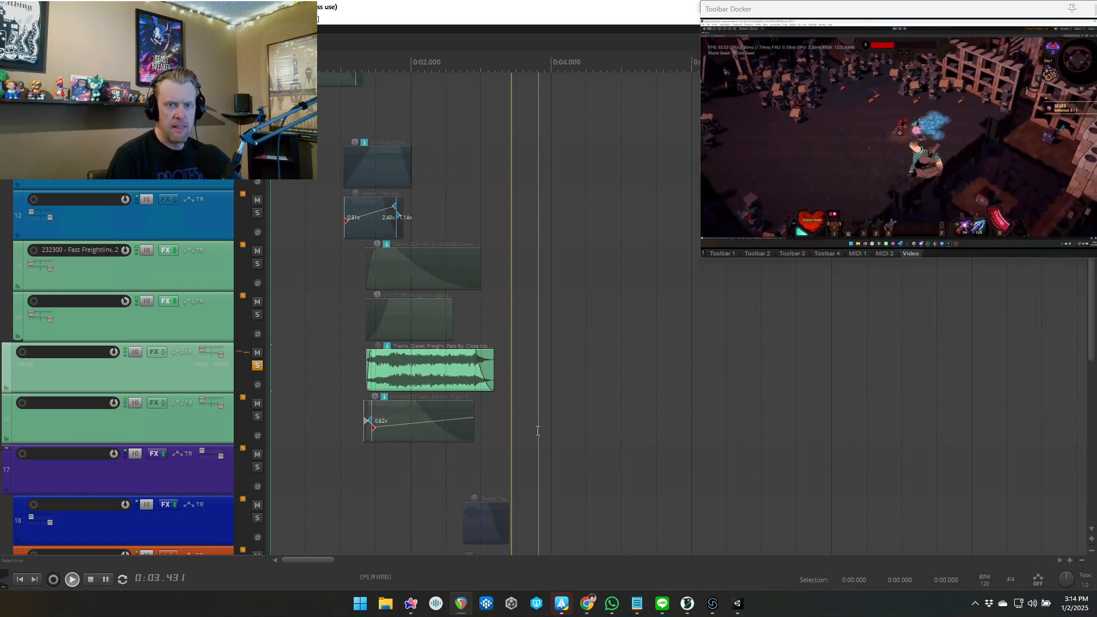
pyautogui.press('space')
# - Temporarily lengthen the diesel freight clip to about 0:05.3, play it from about 0:01.238, and undo the extension
pyautogui.click(358, 389)
pyautogui.scroll(2, 358, 386)
pyautogui.hscroll(2, 358, 386)
pyautogui.scroll(-1, 368, 395)
pyautogui.hscroll(1, 375, 399)
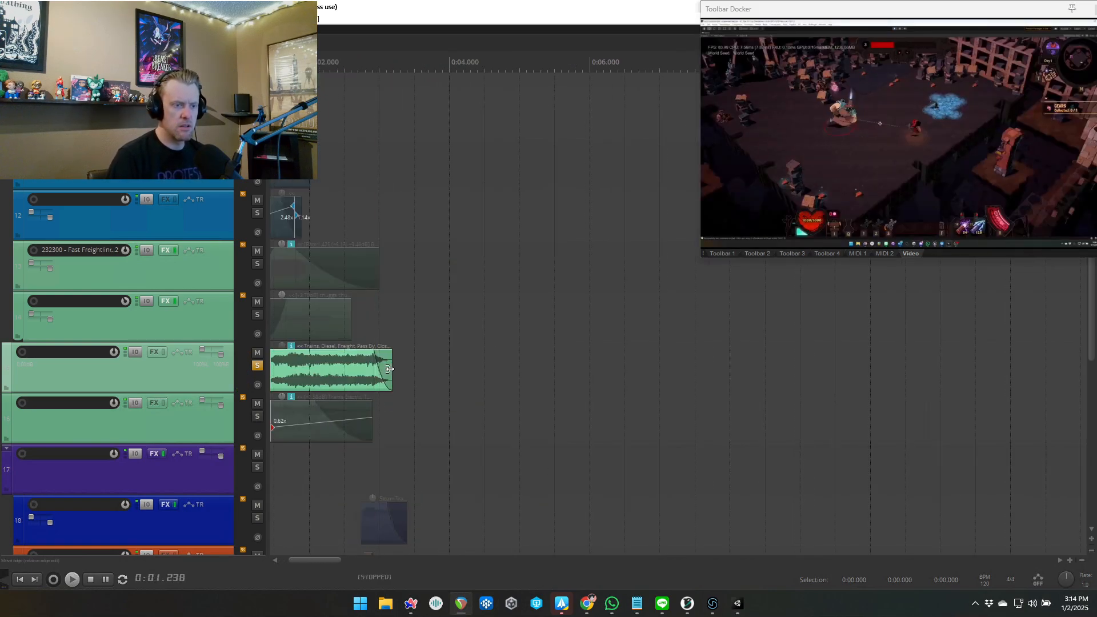
pyautogui.moveTo(390, 369); pyautogui.dragTo(537, 369)
pyautogui.scroll(-1, 571, 503)
pyautogui.press('space')
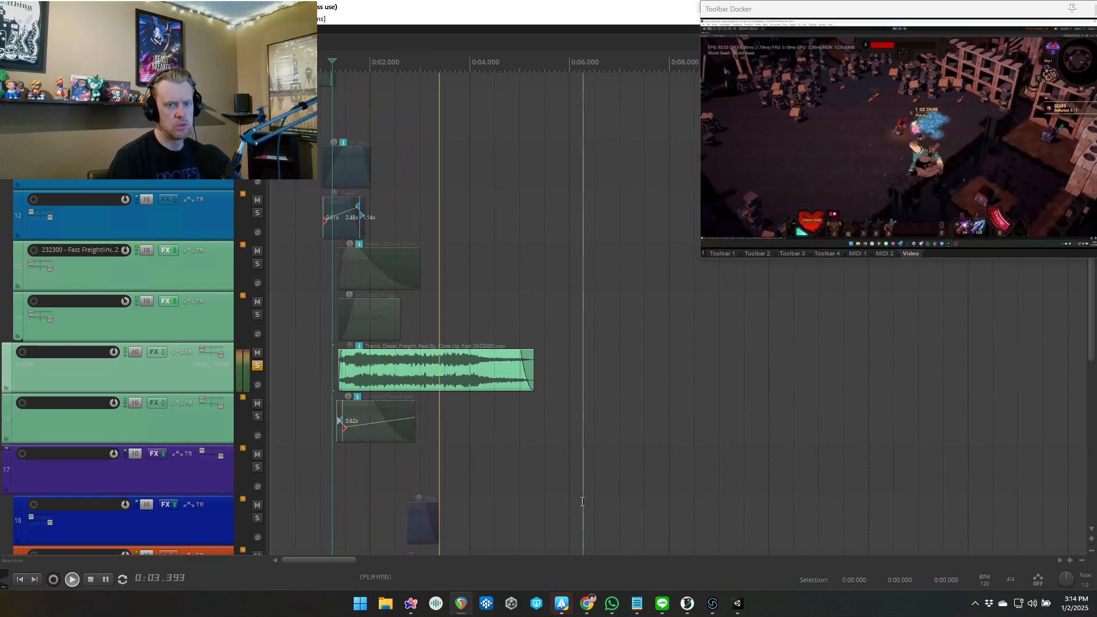
pyautogui.press('space')
pyautogui.hotkey('ctrl', 'z')
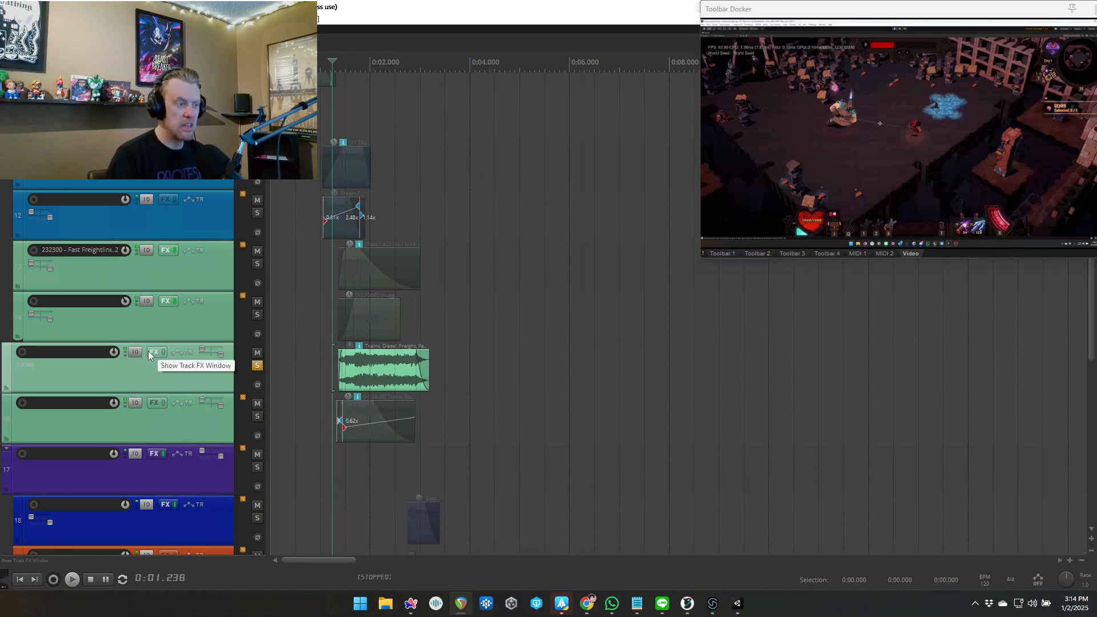
# - Switch the solo to the "Trains, Electric, Train, Passby" clip's track and play it from about 0:01.157
pyautogui.keyDown('ctrl'); pyautogui.keyDown('alt'); pyautogui.click(256, 419); pyautogui.keyUp('alt'); pyautogui.keyUp('ctrl')
pyautogui.click(328, 467)
pyautogui.scroll(3, 372, 466)
pyautogui.press('space')
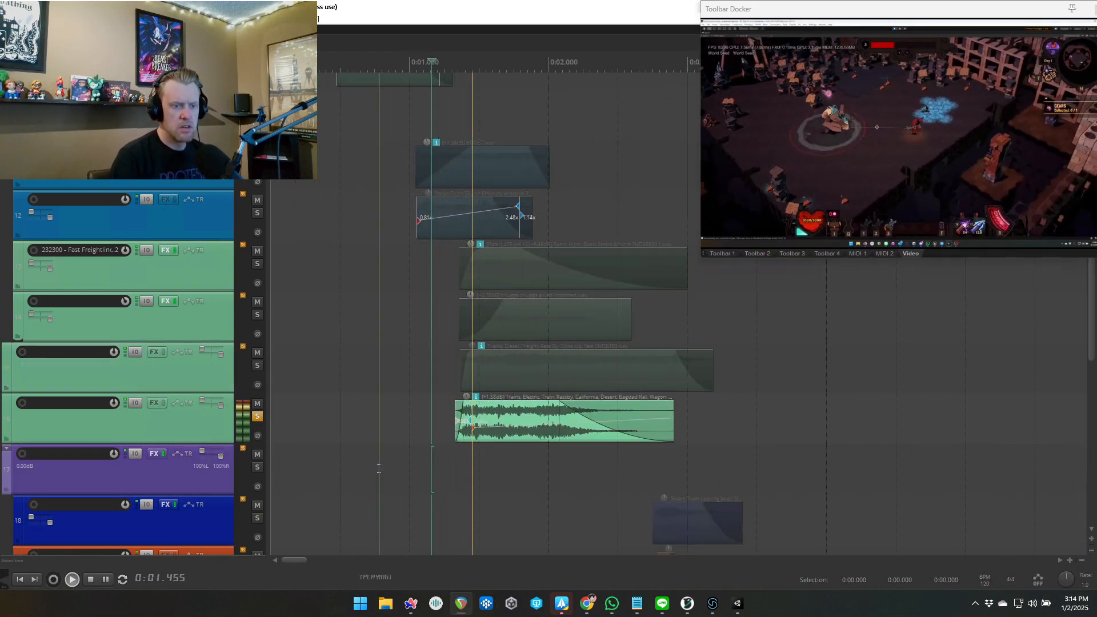
pyautogui.press('space')
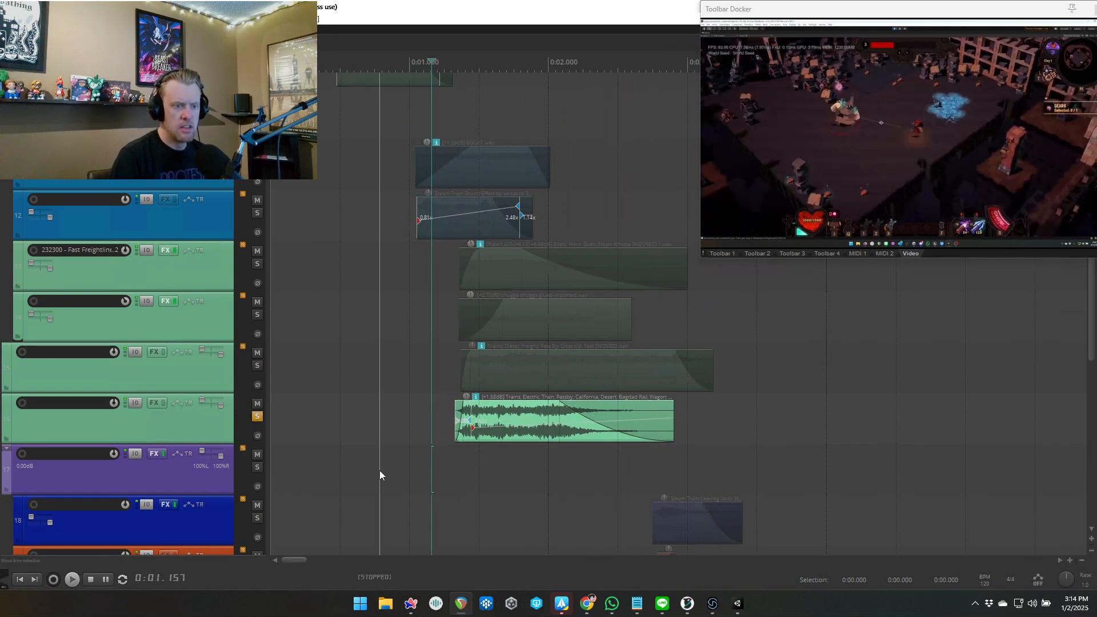
# - Lengthen the electric train passby clip to about 0:03.8 and play it from about 0:01.157
pyautogui.hscroll(2, 379, 474)
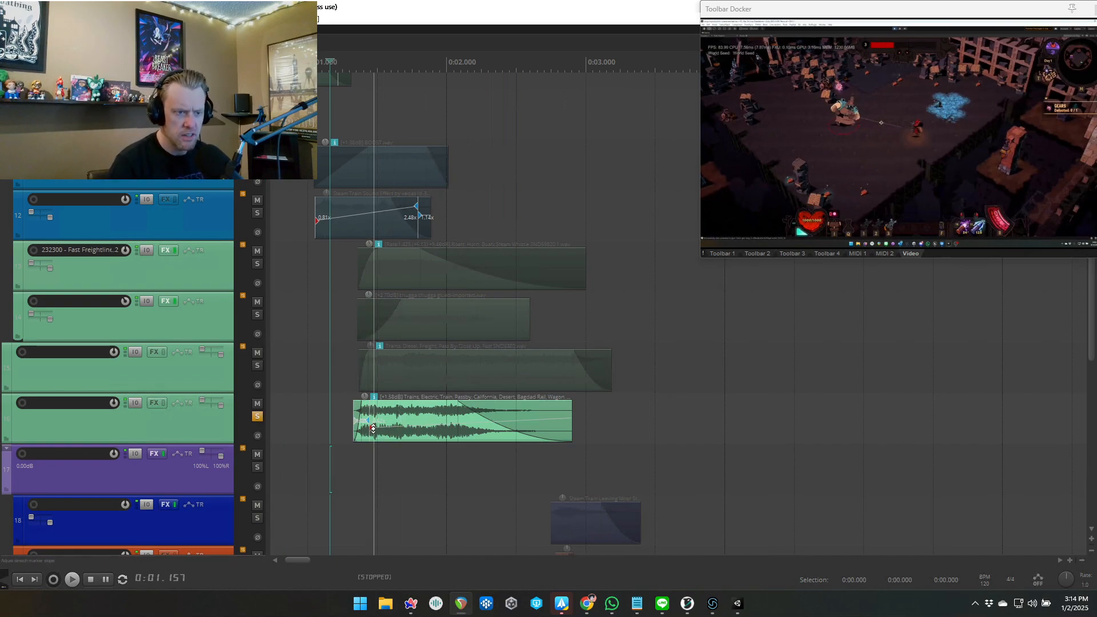
pyautogui.click(387, 422)
pyautogui.moveTo(575, 416); pyautogui.dragTo(700, 417)
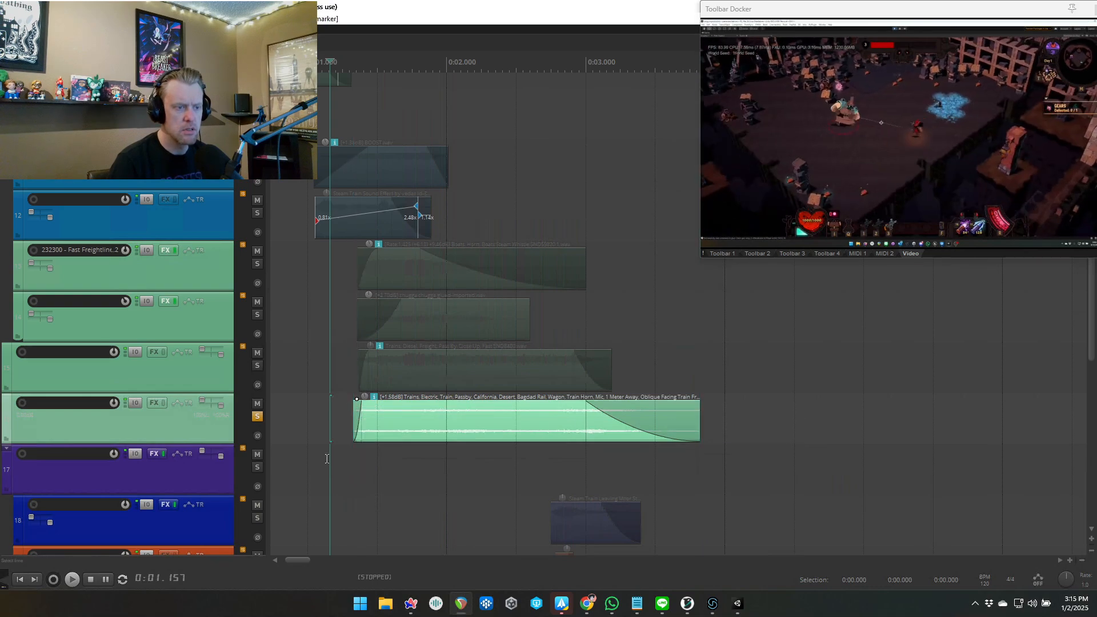
pyautogui.press('space')
pyautogui.press('space')
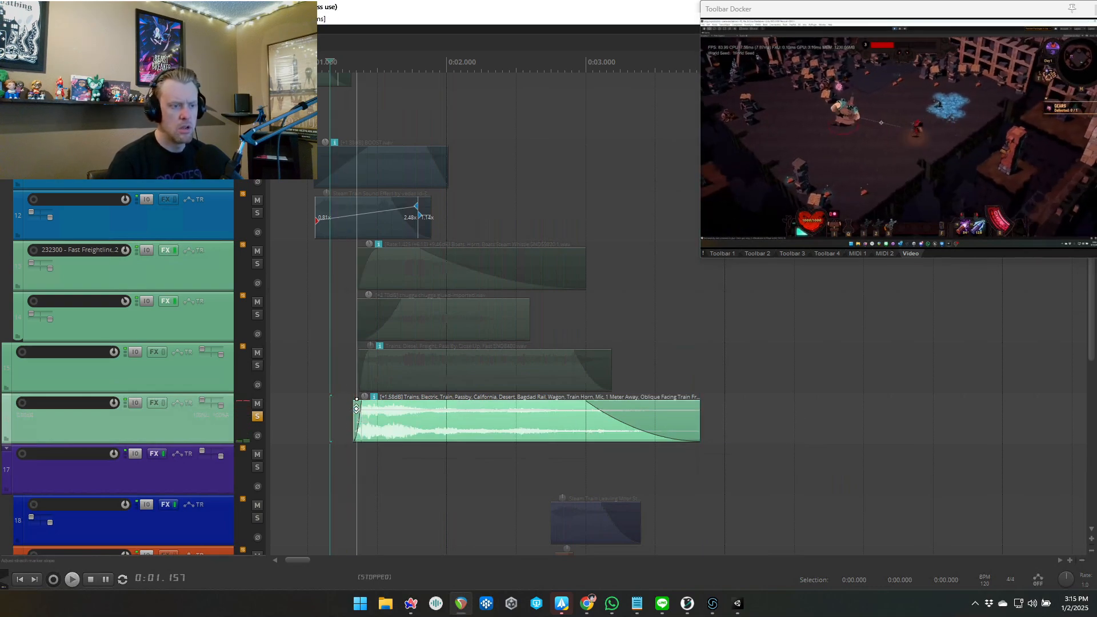
# - Alter the stretch marker at the electric train clip's start, play the result from about 0:01.157, and undo the marker change
pyautogui.moveTo(360, 409); pyautogui.dragTo(355, 409)
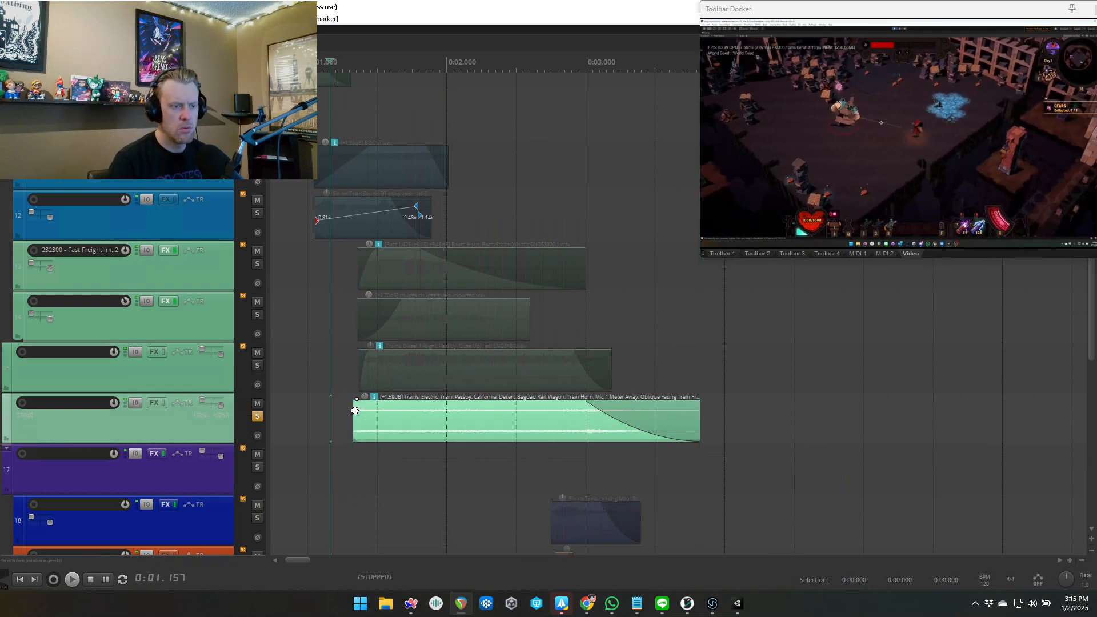
pyautogui.press('space')
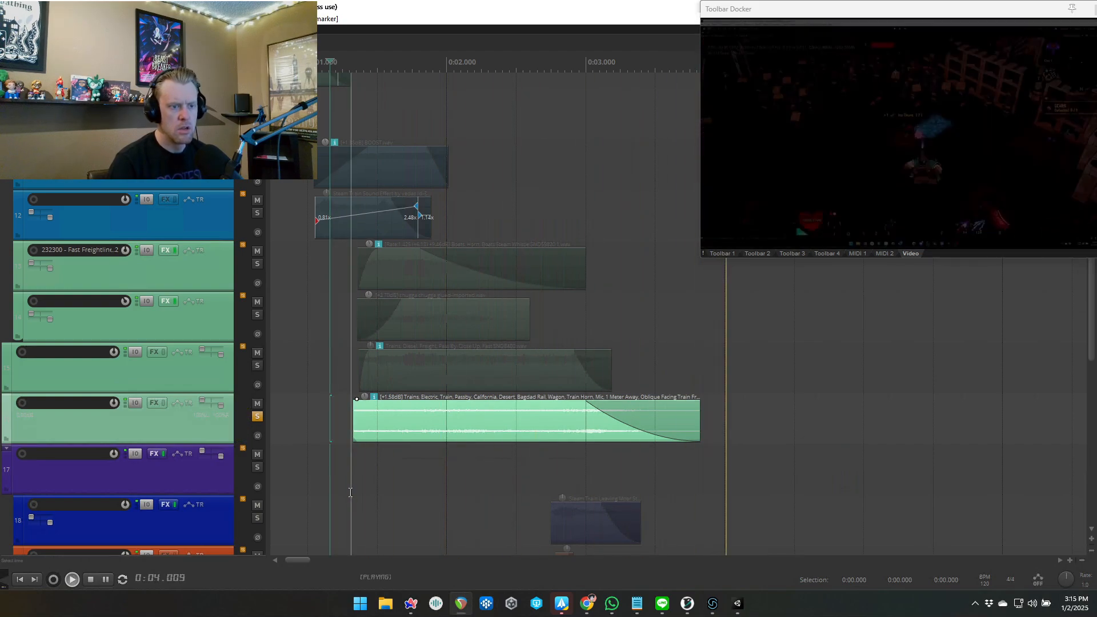
pyautogui.press('space')
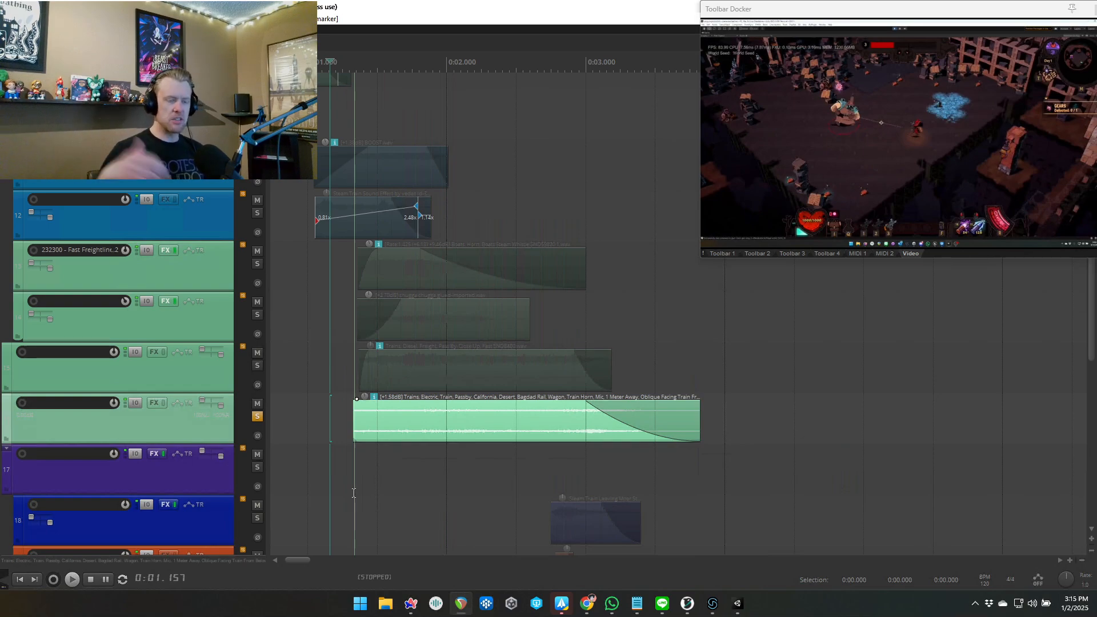
pyautogui.hotkey('ctrl', 'z')
pyautogui.hotkey('ctrl', 'z')
pyautogui.hotkey('ctrl', 'z')
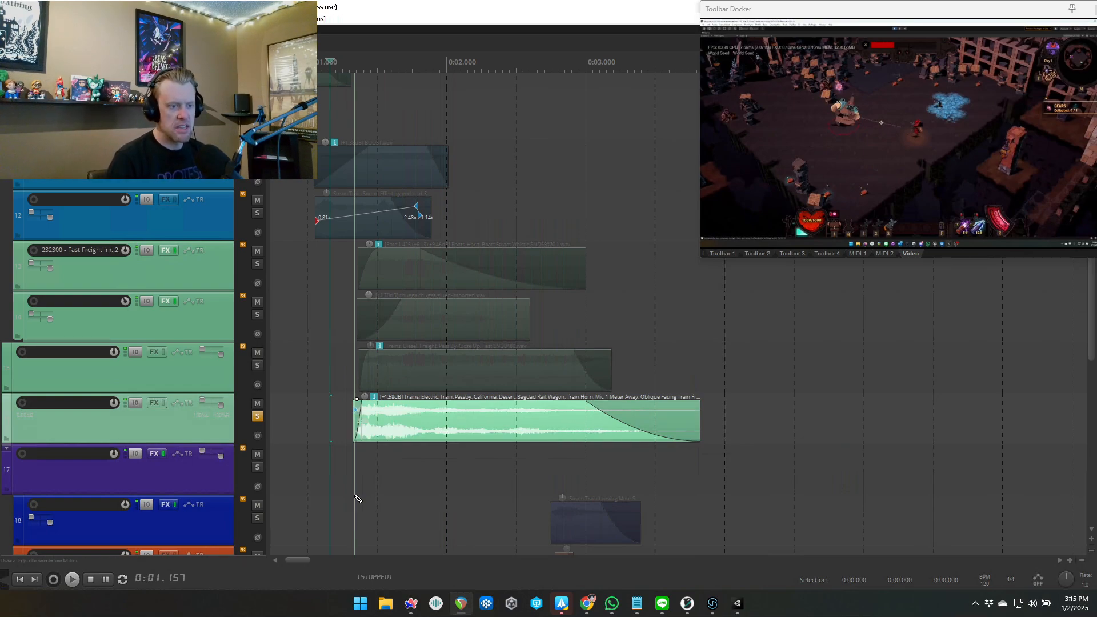
# - Undo the lengthening of the electric train passby clip and play the restored clip from about 0:01.200
pyautogui.hotkey('ctrl', 'z')
pyautogui.hotkey('ctrl', 'z')
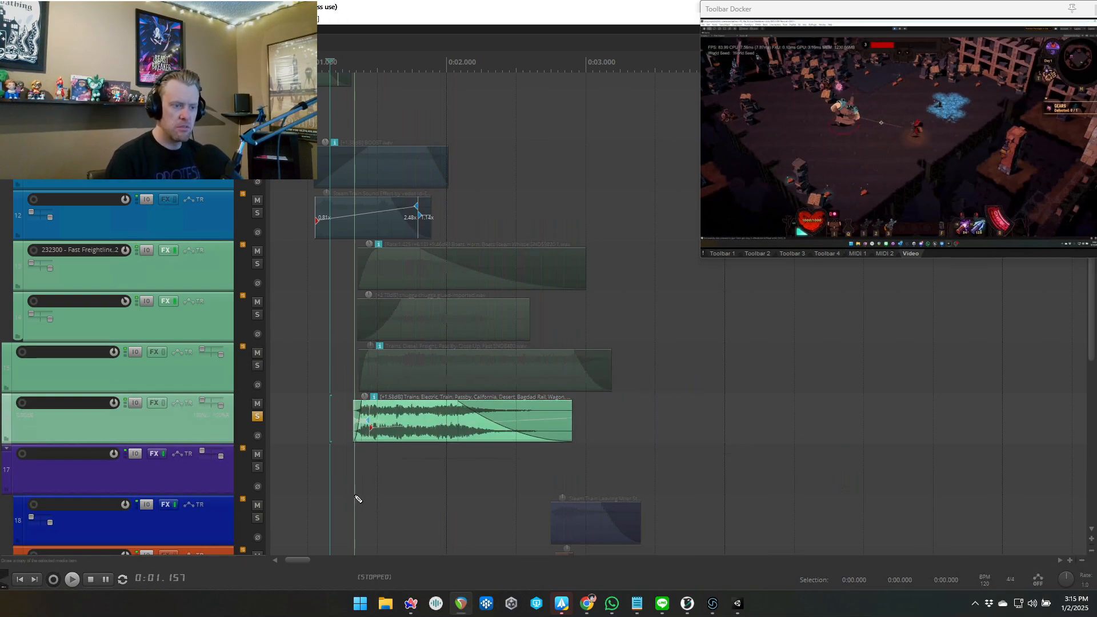
pyautogui.hotkey('ctrl', 'z')
pyautogui.click(257, 416)
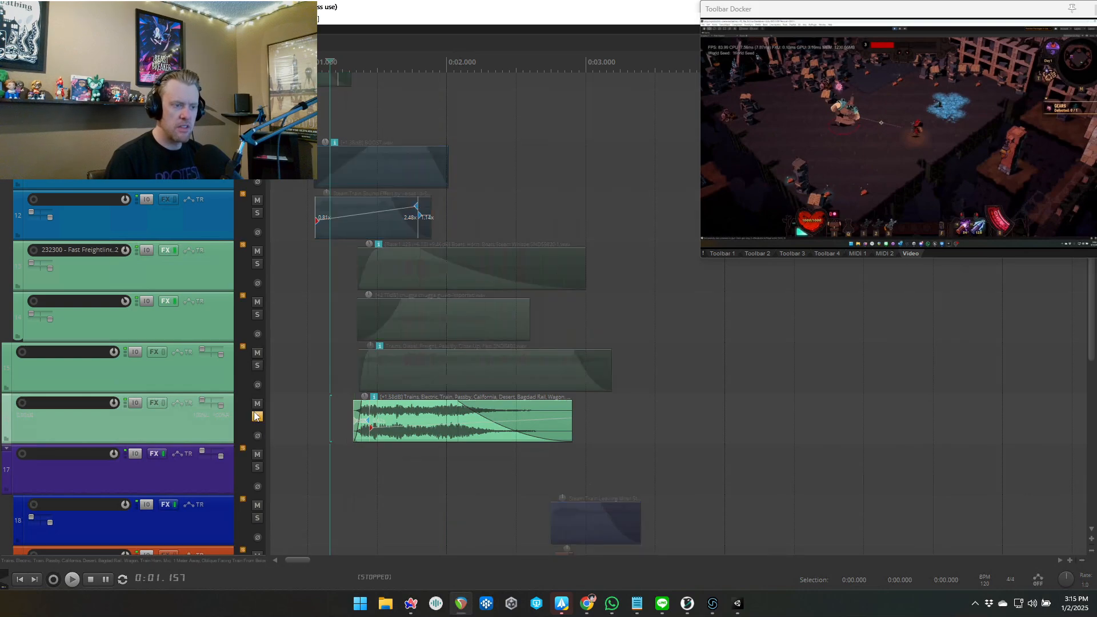
pyautogui.click(335, 485)
pyautogui.press('space')
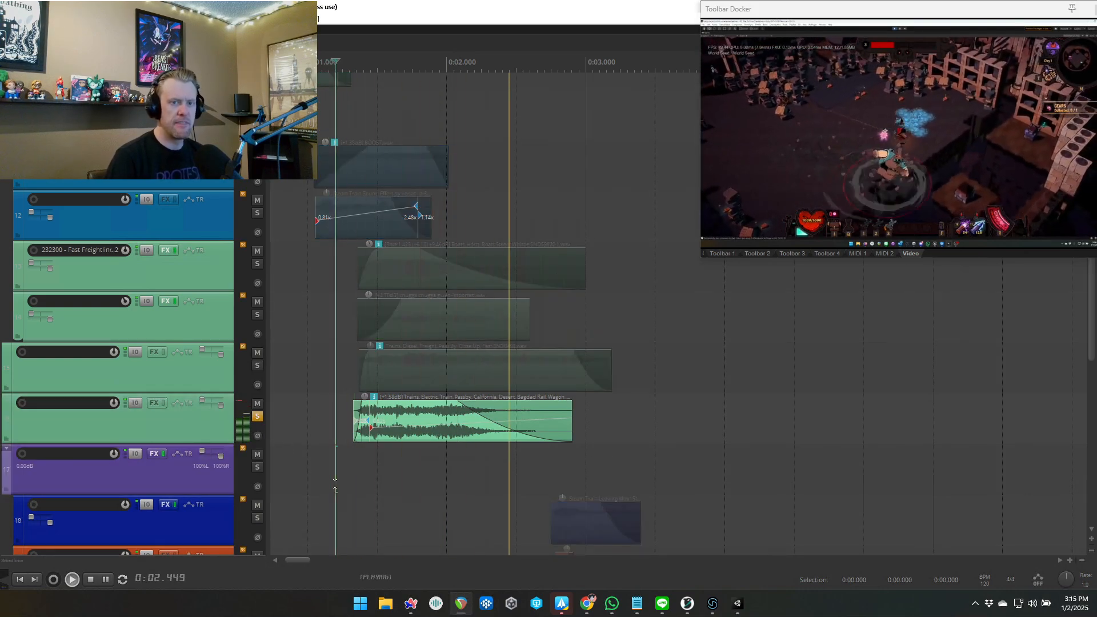
pyautogui.press('space')
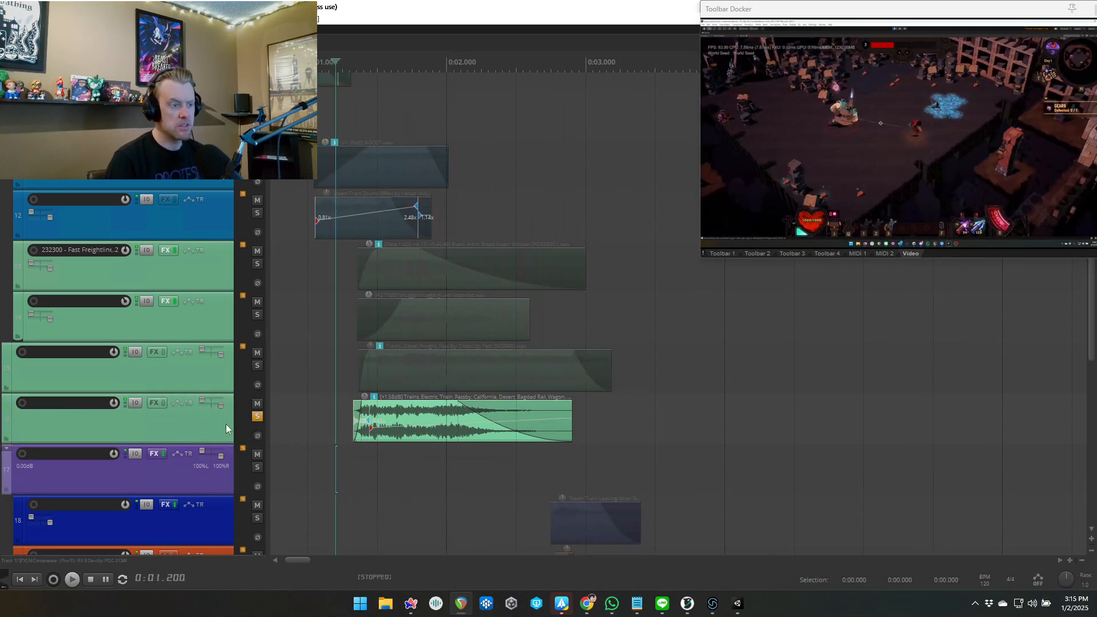
# - Solo the diesel freight and electric train tracks together and play them from the start of the project
pyautogui.click(257, 417)
pyautogui.scroll(1, 257, 416)
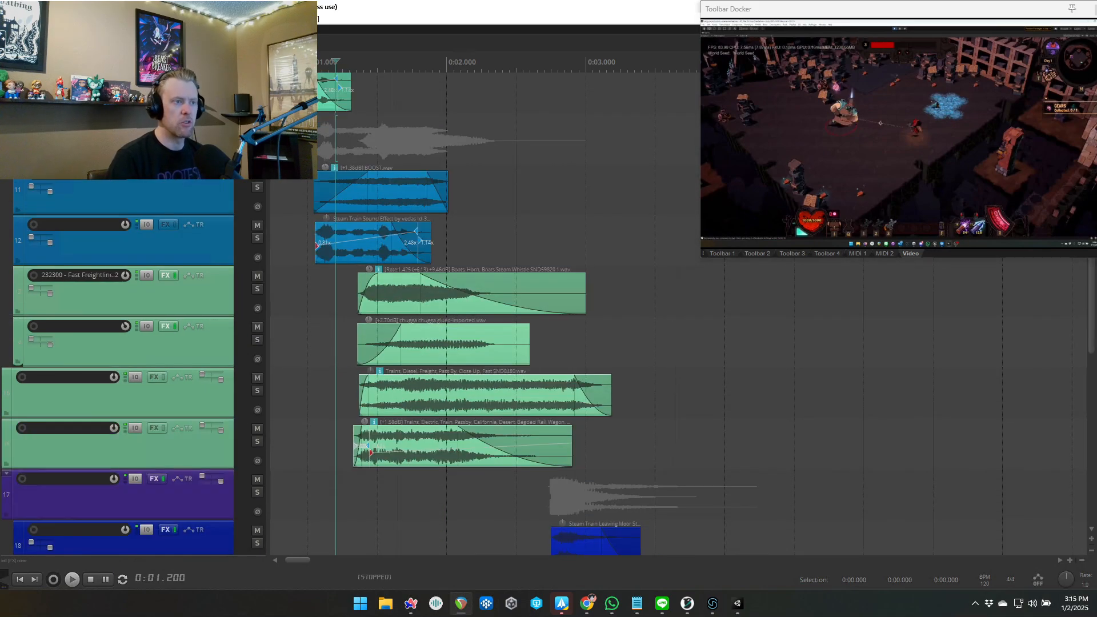
pyautogui.click(257, 390)
pyautogui.click(257, 441)
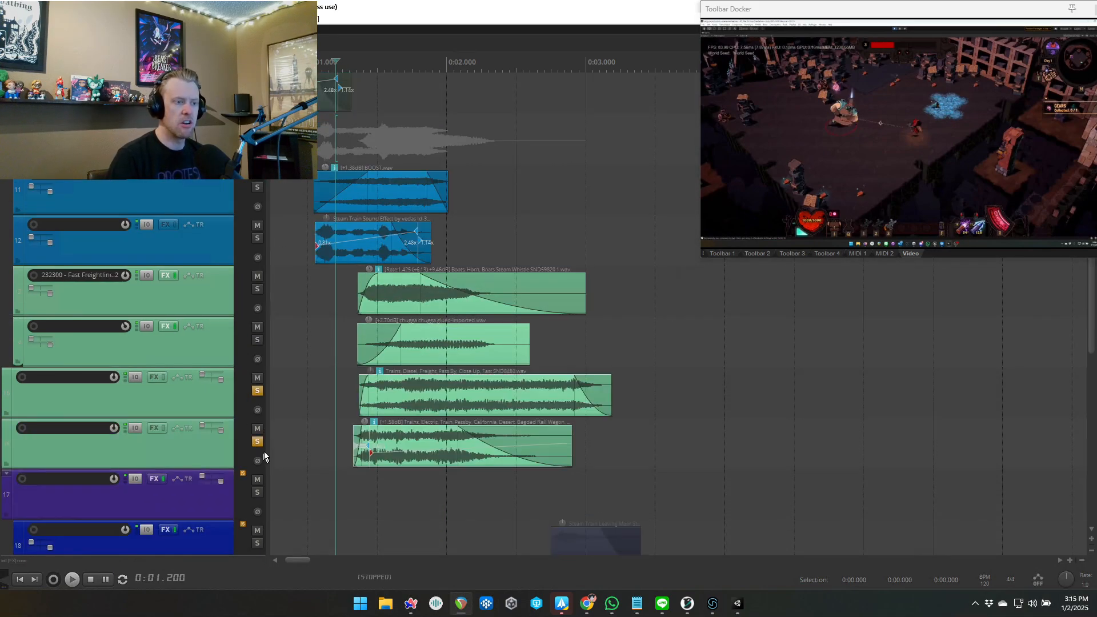
pyautogui.press('Home')
pyautogui.press('space')
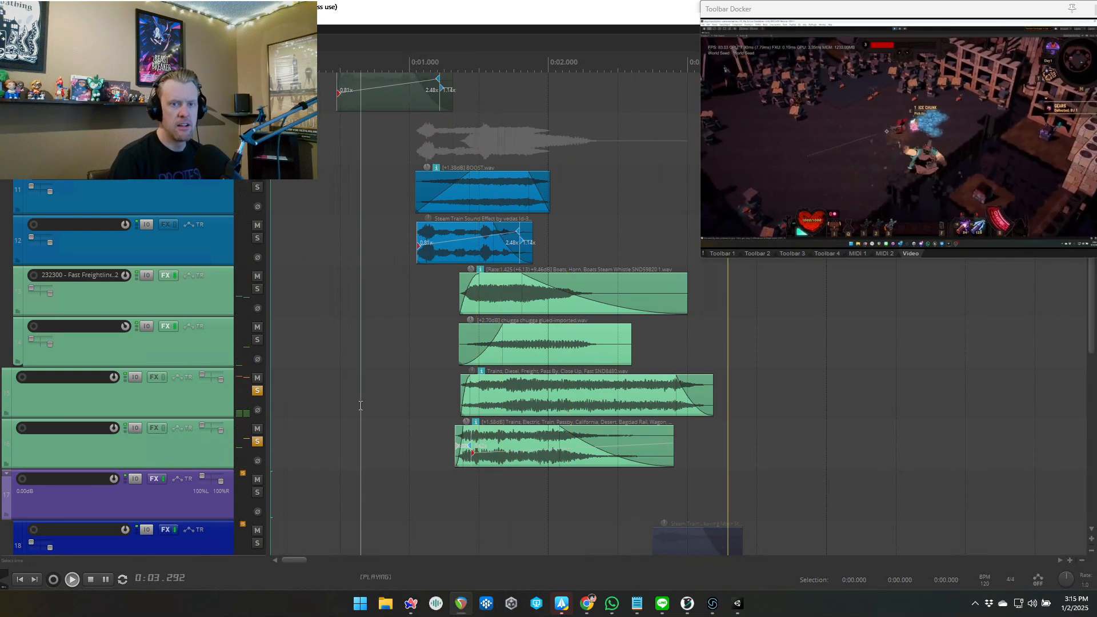
pyautogui.press('space')
# - Switch the solo to track 17, the parent track of the impact layers
pyautogui.scroll(-2, 313, 447)
pyautogui.scroll(-3, 313, 447)
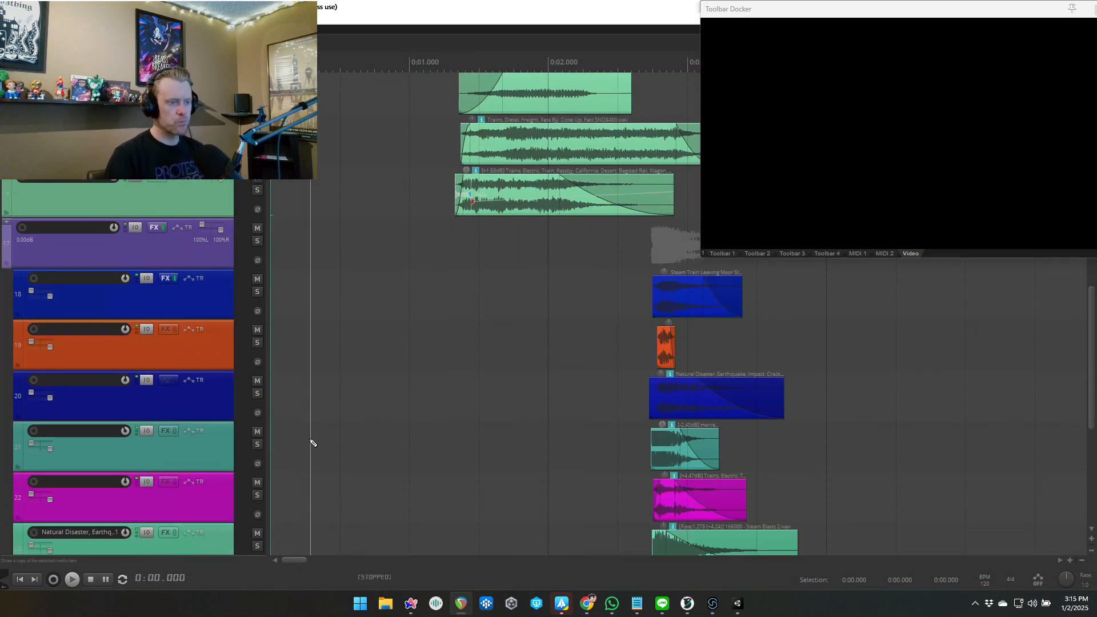
pyautogui.click(257, 244)
pyautogui.scroll(-2, 440, 431)
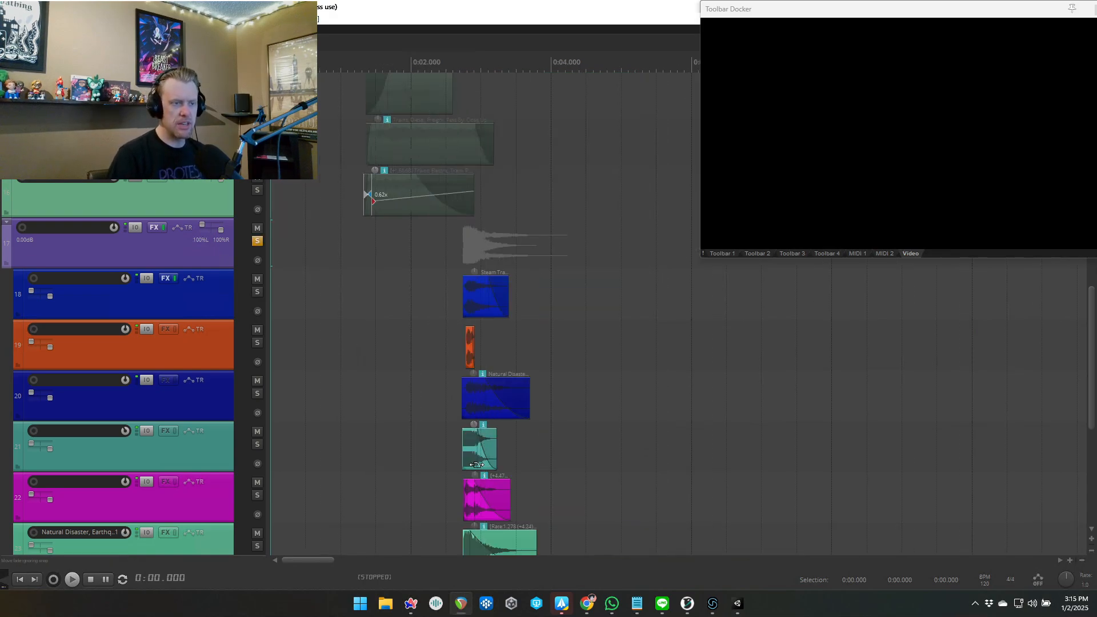
# - Play the soloed impact layers together from about 0:02.425
pyautogui.hscroll(4, 348, 424)
pyautogui.click(538, 450)
pyautogui.scroll(3, 539, 449)
pyautogui.hscroll(-5, 538, 451)
pyautogui.scroll(-2, 539, 458)
pyautogui.scroll(-1, 536, 458)
pyautogui.click(535, 457)
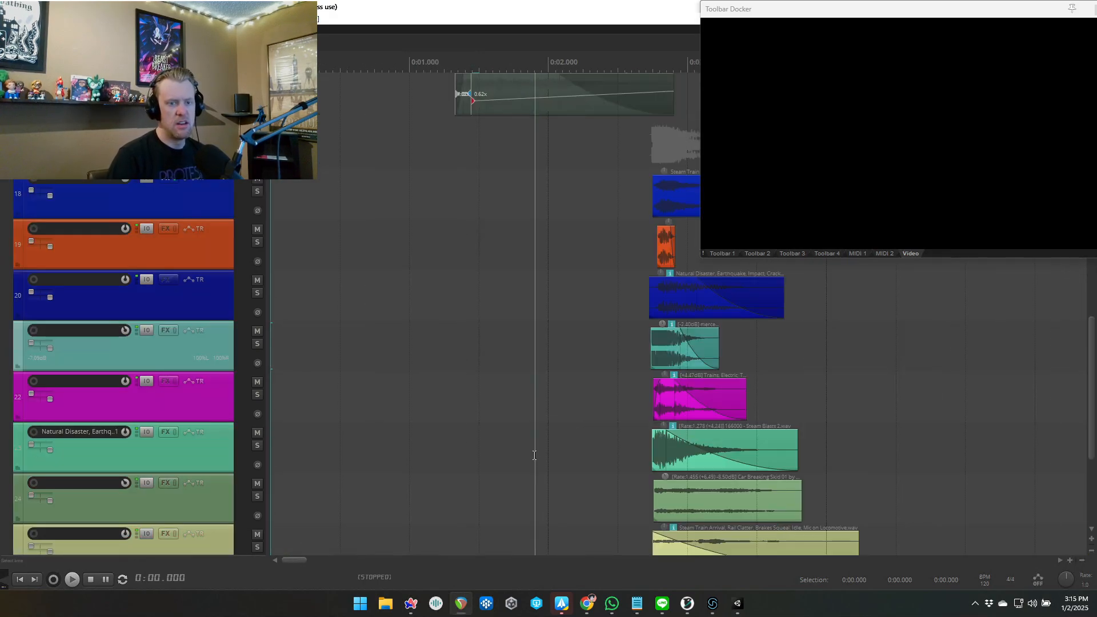
pyautogui.keyDown('shift'); pyautogui.click(588, 450); pyautogui.keyUp('shift')
pyautogui.hscroll(2, 588, 450)
pyautogui.click(404, 419)
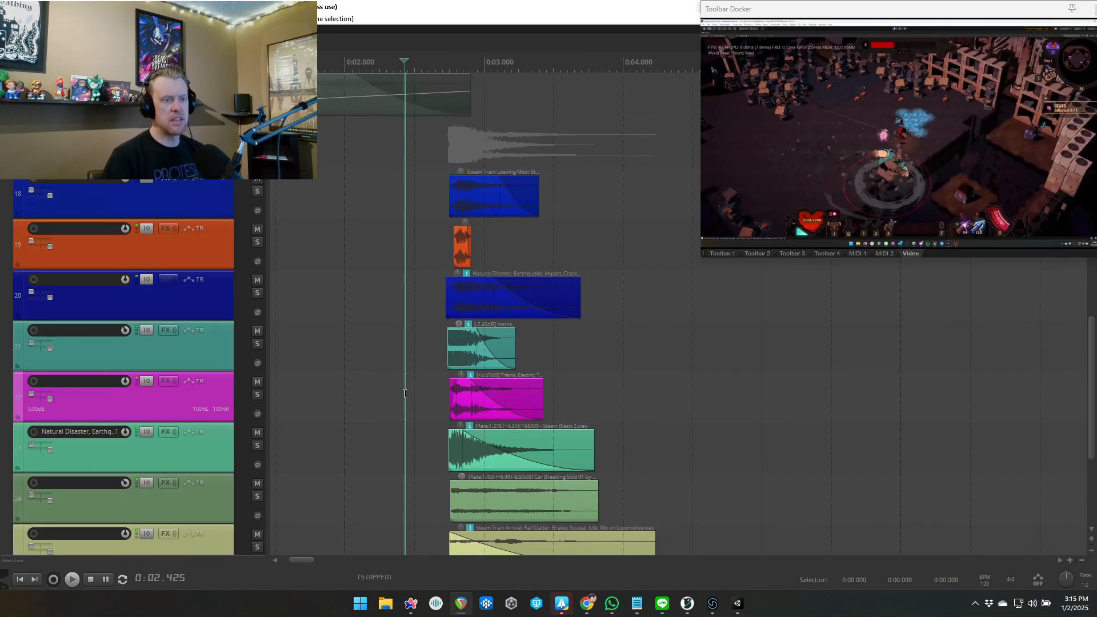
pyautogui.hscroll(2, 529, 413)
pyautogui.press('space')
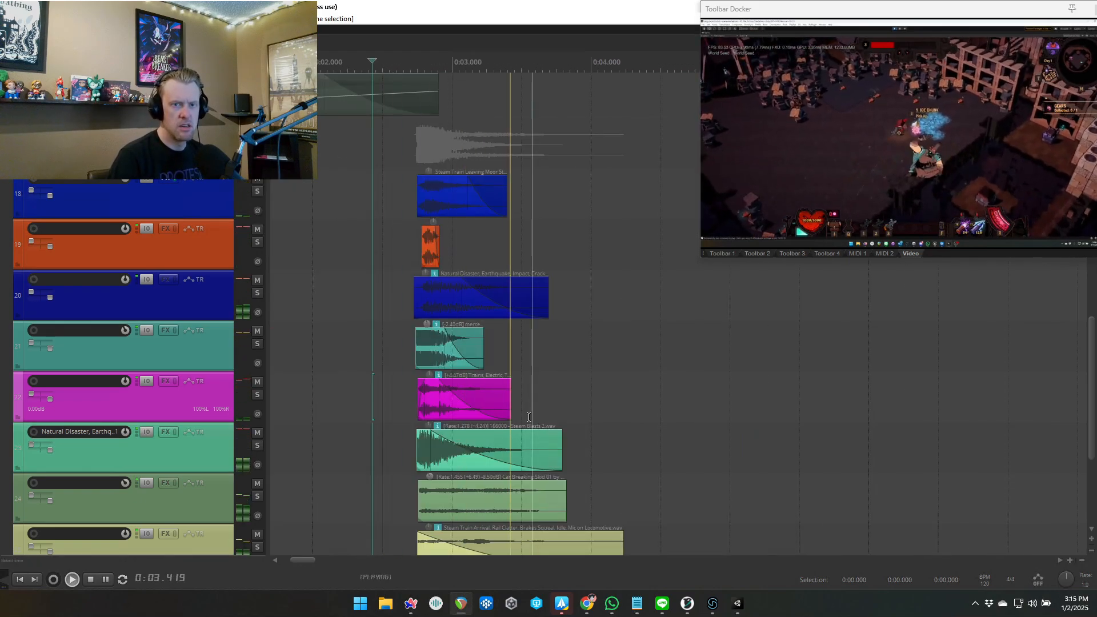
pyautogui.press('space')
# - Switch the solo to track 18 with the "Steam Train Leaving" clip and place the edit cursor at about 0:02.701
pyautogui.click(257, 192)
pyautogui.click(410, 238)
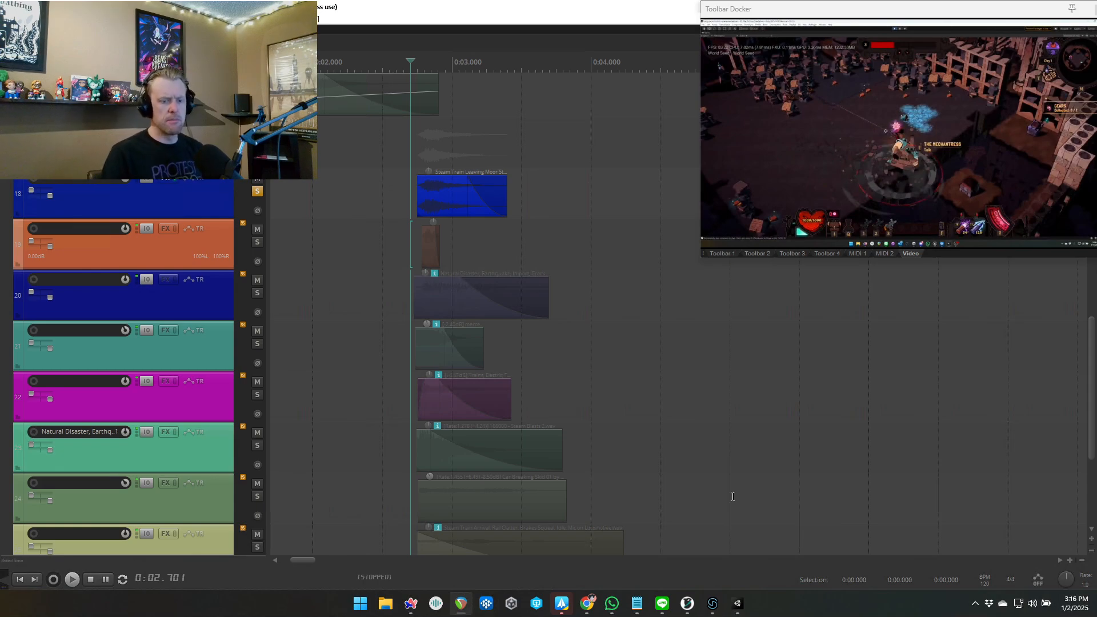
# - Switch to FMOD Studio, play the tackle-2-dash event, and return to the REAPER project
pyautogui.click(724, 611)
pyautogui.press('space')
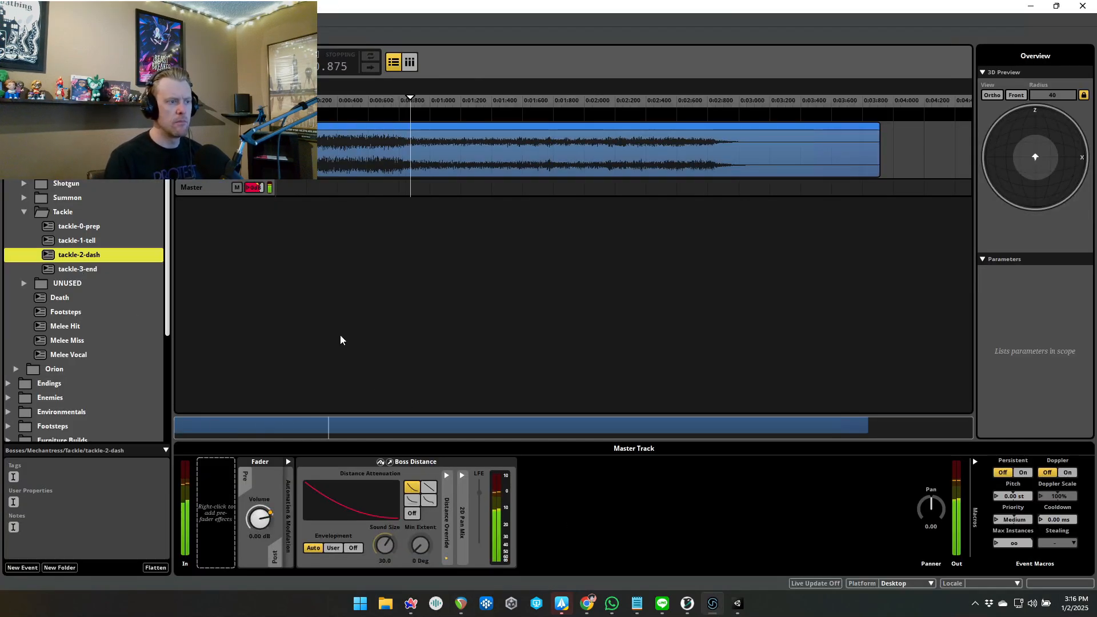
pyautogui.click(1030, 7)
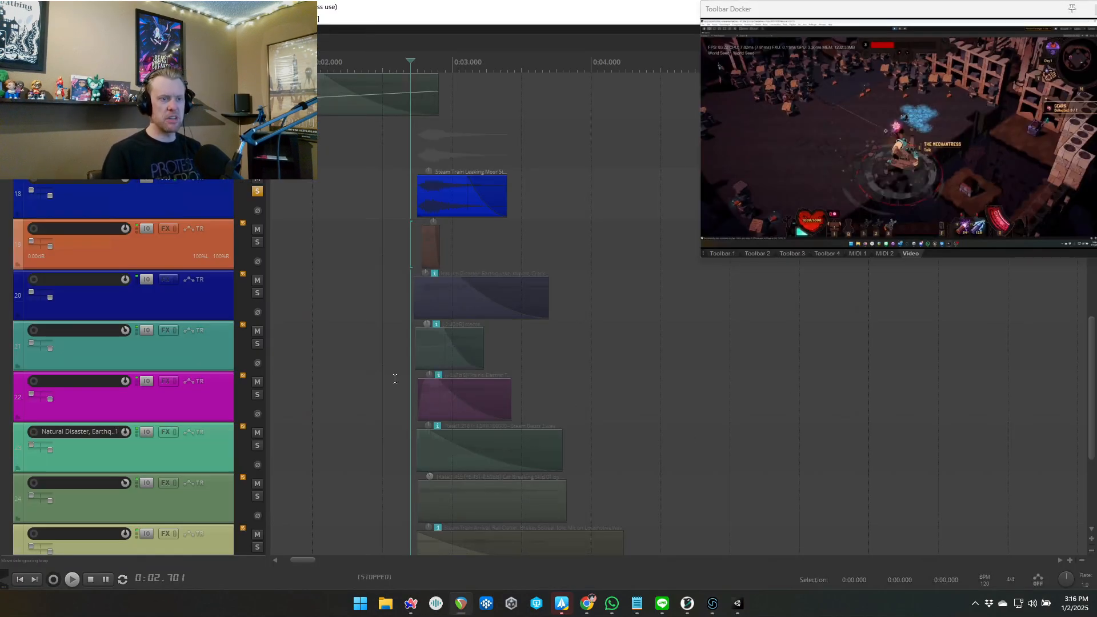
# - Play the soloed "Steam Train Leaving" clip from about 0:02.581
pyautogui.scroll(-2, 568, 315)
pyautogui.click(527, 312)
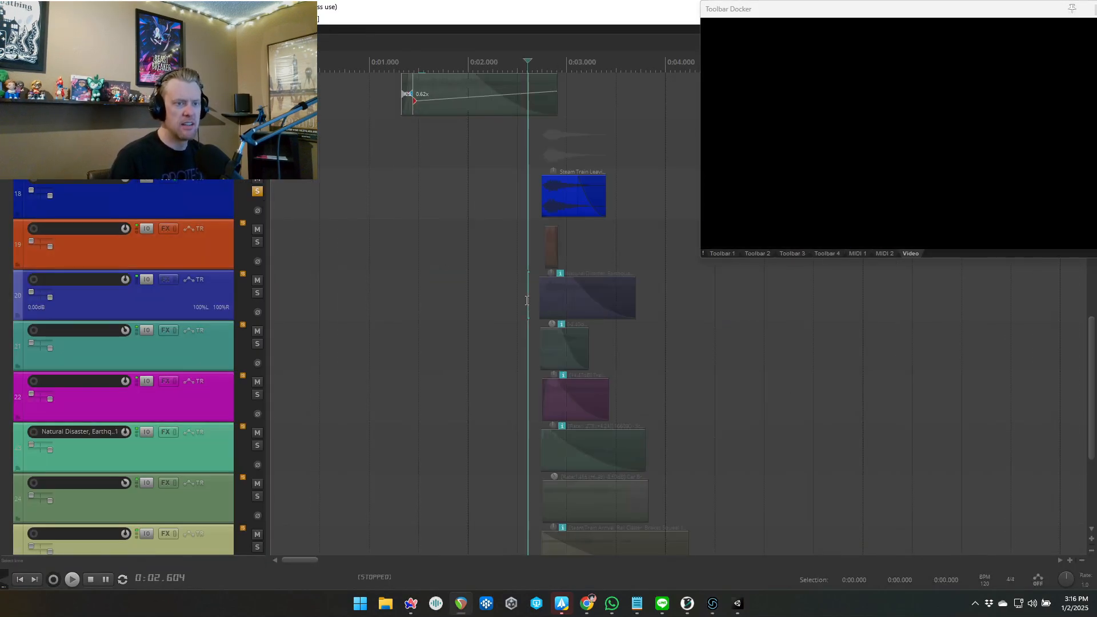
pyautogui.hscroll(2, 502, 337)
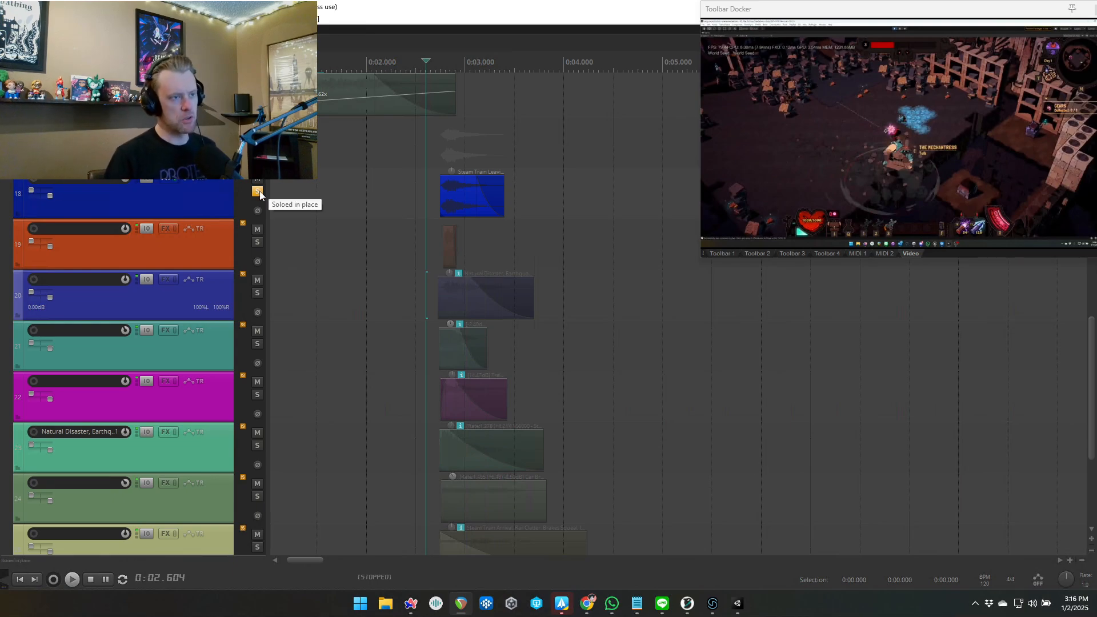
pyautogui.click(420, 227)
pyautogui.press('space')
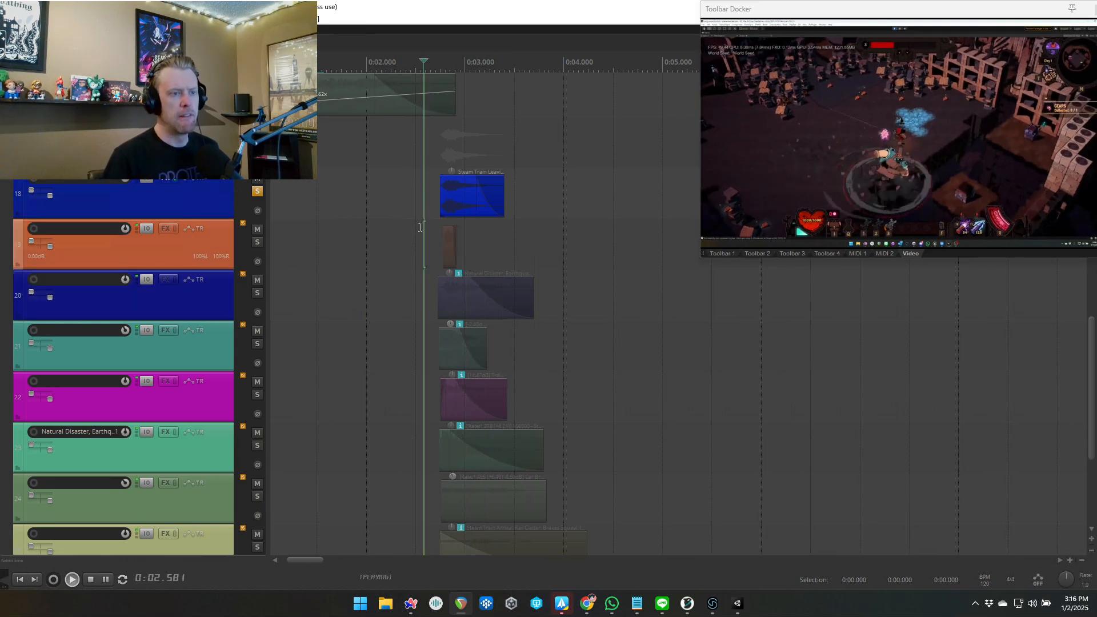
pyautogui.press('space')
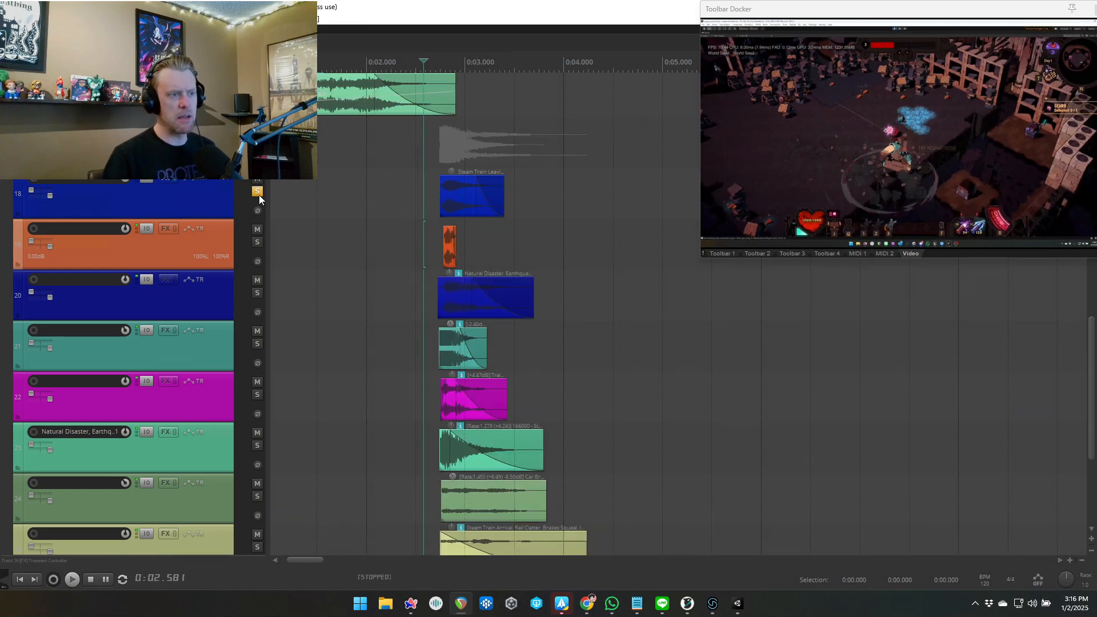
# - Move the solo to the short orange clip's track 19, play it from about 0:02.581, and clear the solo
pyautogui.click(258, 192)
pyautogui.click(256, 243)
pyautogui.press('space')
pyautogui.click(257, 242)
pyautogui.press('space')
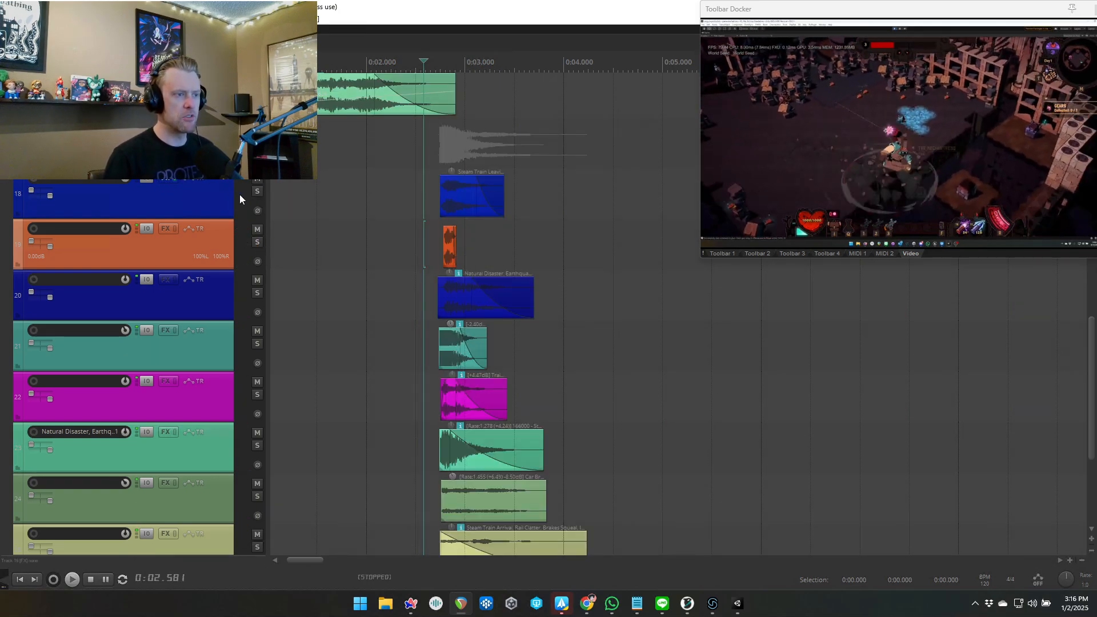
# - Solo track 18 again and compare its clip with the Transient Controller effect bypassed and enabled, playing from about 0:02.418
pyautogui.click(258, 192)
pyautogui.click(406, 188)
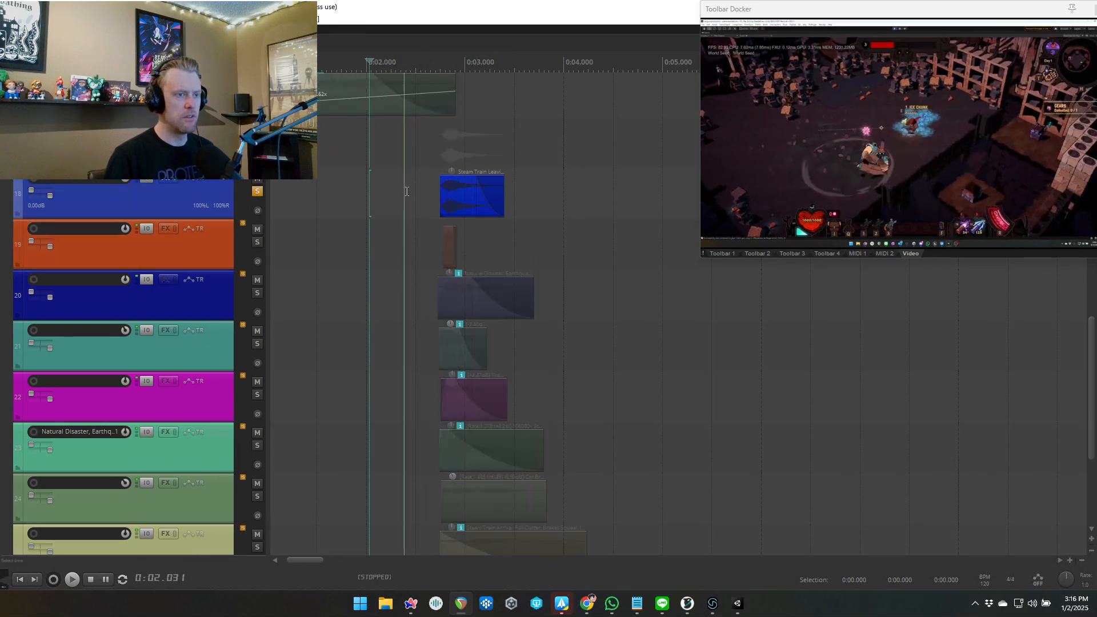
pyautogui.click(169, 182)
pyautogui.click(406, 81)
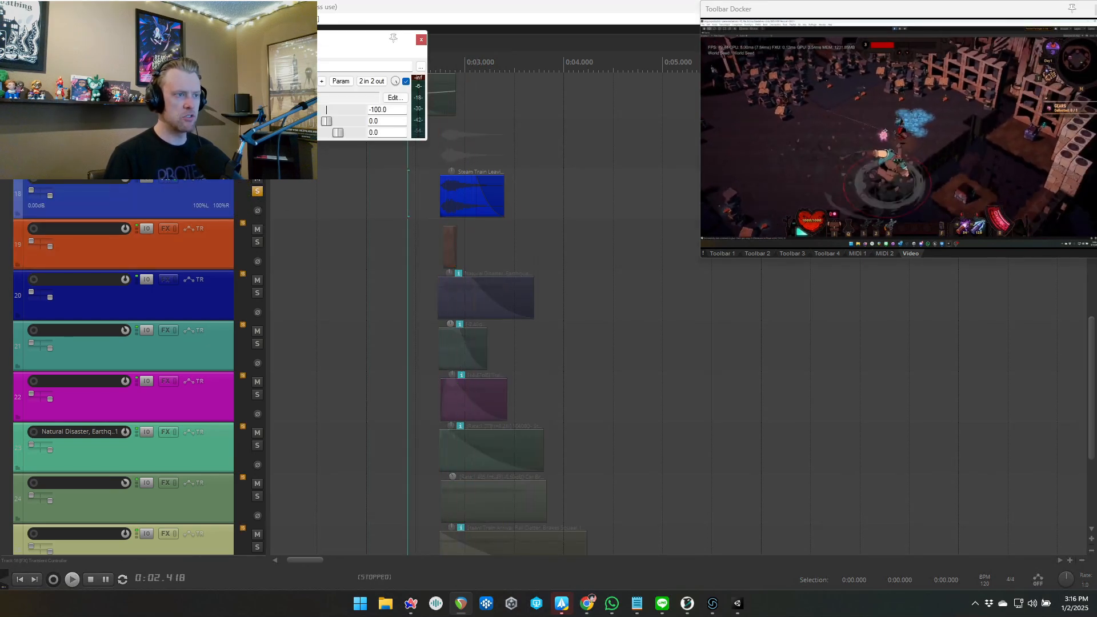
pyautogui.click(406, 81)
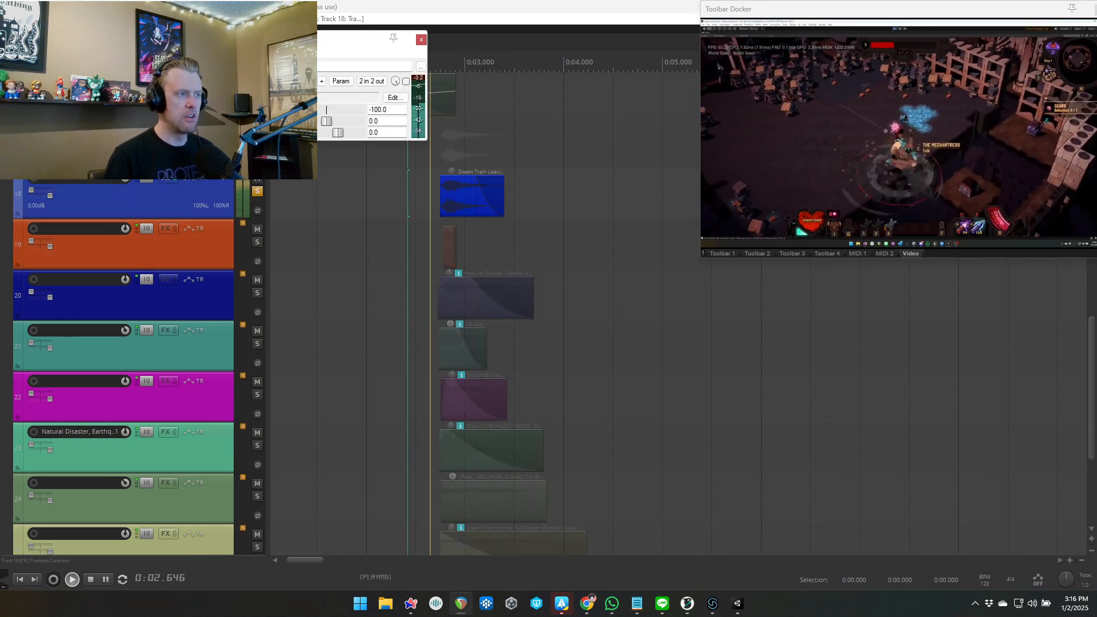
pyautogui.press('space')
pyautogui.click(406, 81)
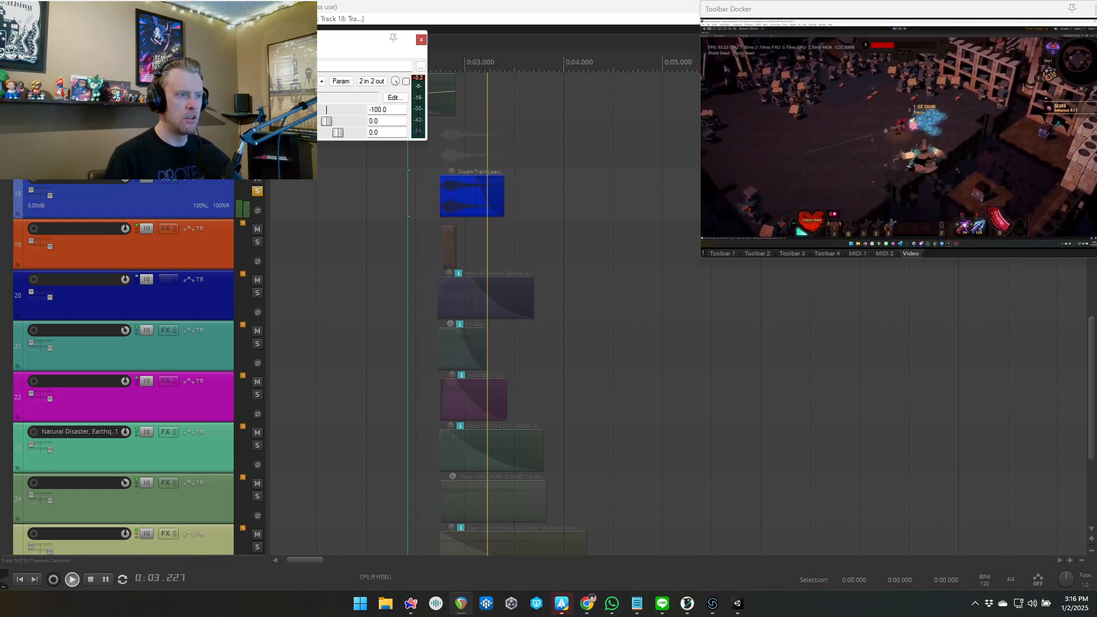
pyautogui.press('space')
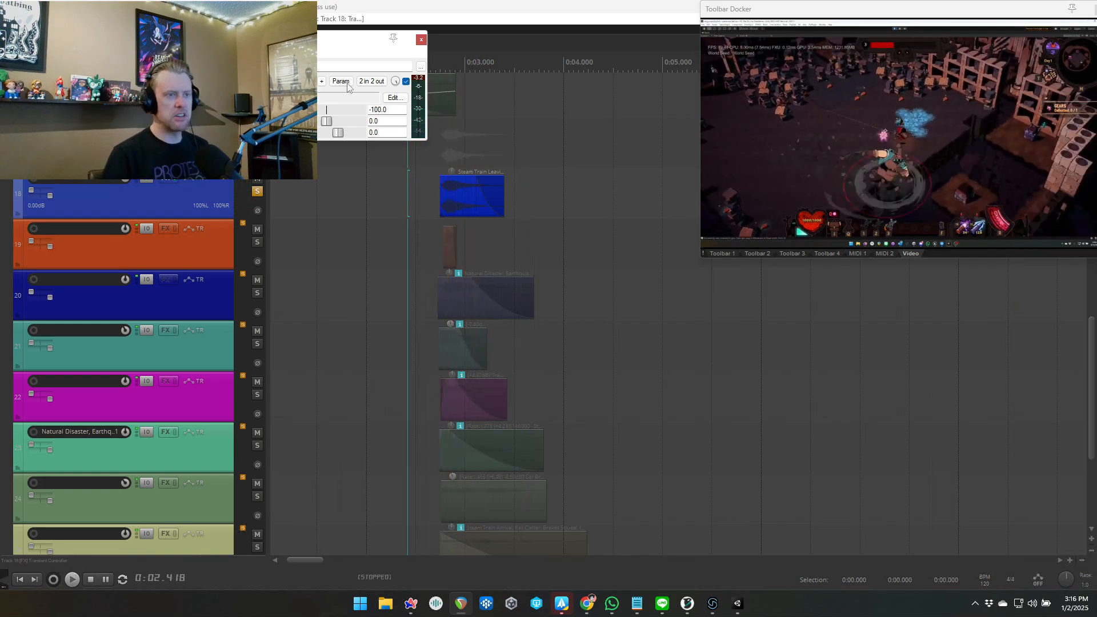
pyautogui.click(421, 40)
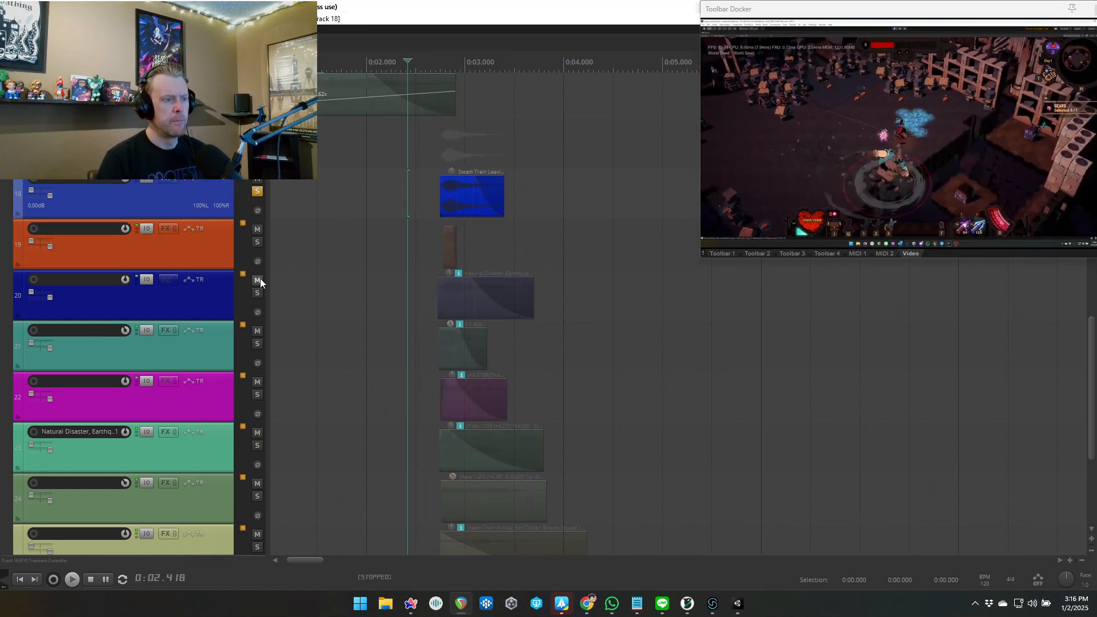
# - Switch the solo to the short orange clip's track 19 and play it from about 0:02.418
pyautogui.click(201, 245)
pyautogui.click(255, 242)
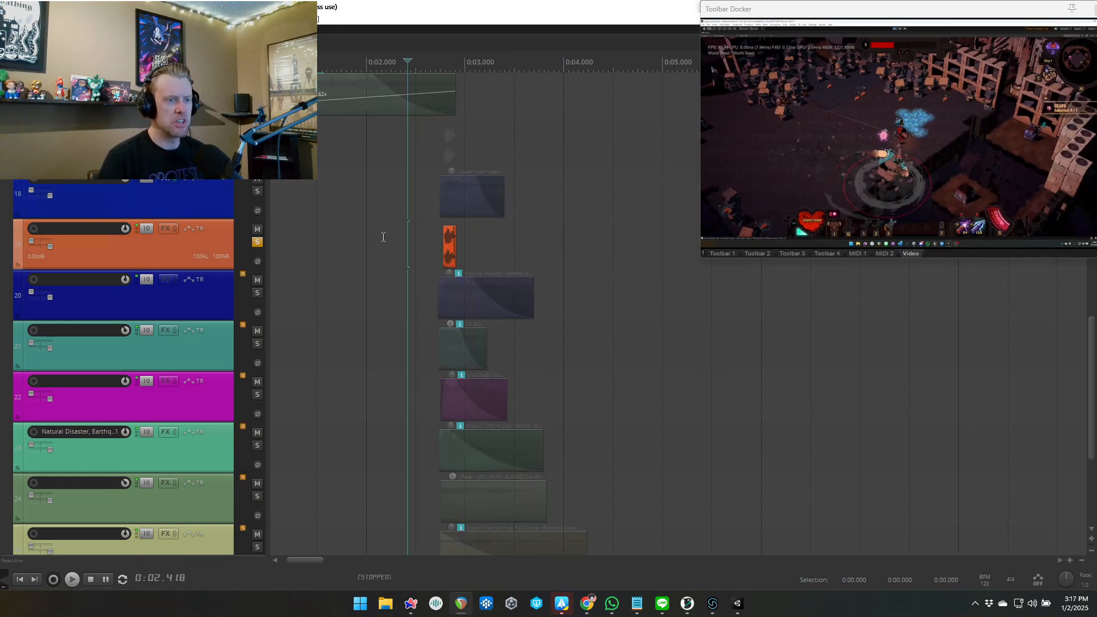
pyautogui.moveTo(453, 246)
pyautogui.mouseDown()
pyautogui.moveTo(648, 257)
pyautogui.moveTo(619, 269)
pyautogui.moveTo(456, 256)
pyautogui.mouseUp()
pyautogui.press('space')
pyautogui.press('space')
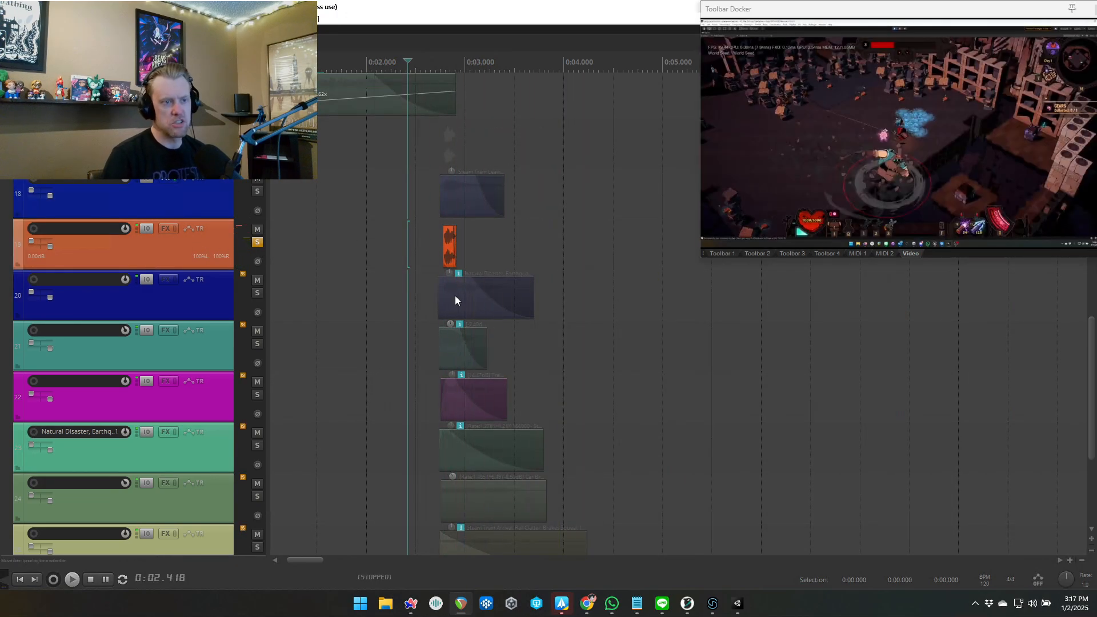
# - Switch the solo to the "Natural Disaster, Earthquake, Impact, Crack" clip's track and play it twice from about 0:02.468
pyautogui.click(257, 243)
pyautogui.click(257, 293)
pyautogui.scroll(3, 536, 404)
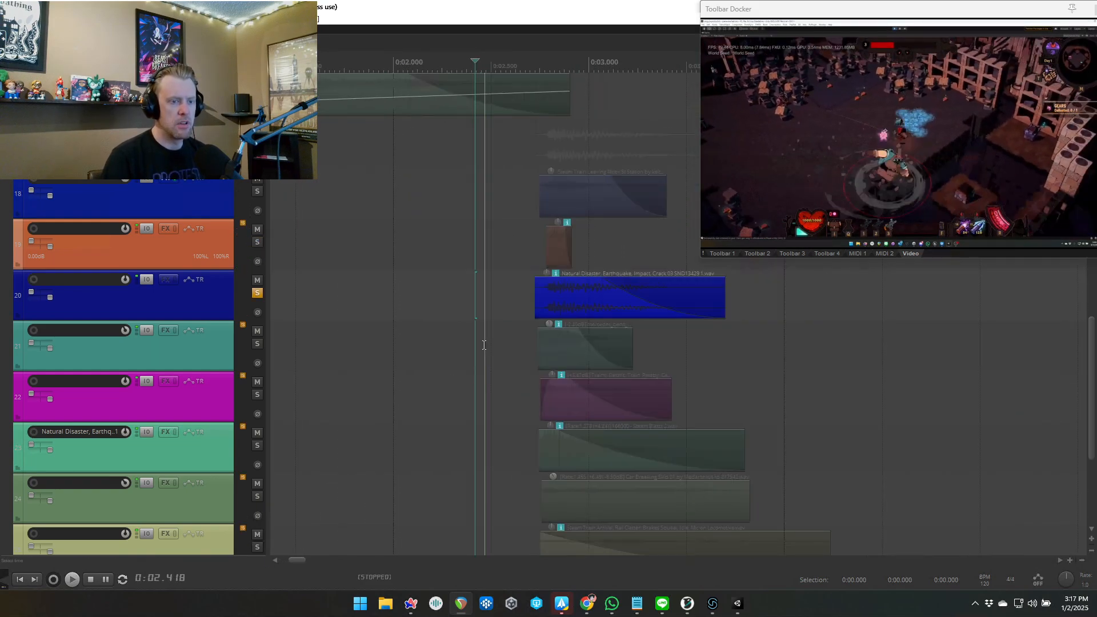
pyautogui.hscroll(3, 486, 345)
pyautogui.hscroll(-3, 493, 350)
pyautogui.press('space')
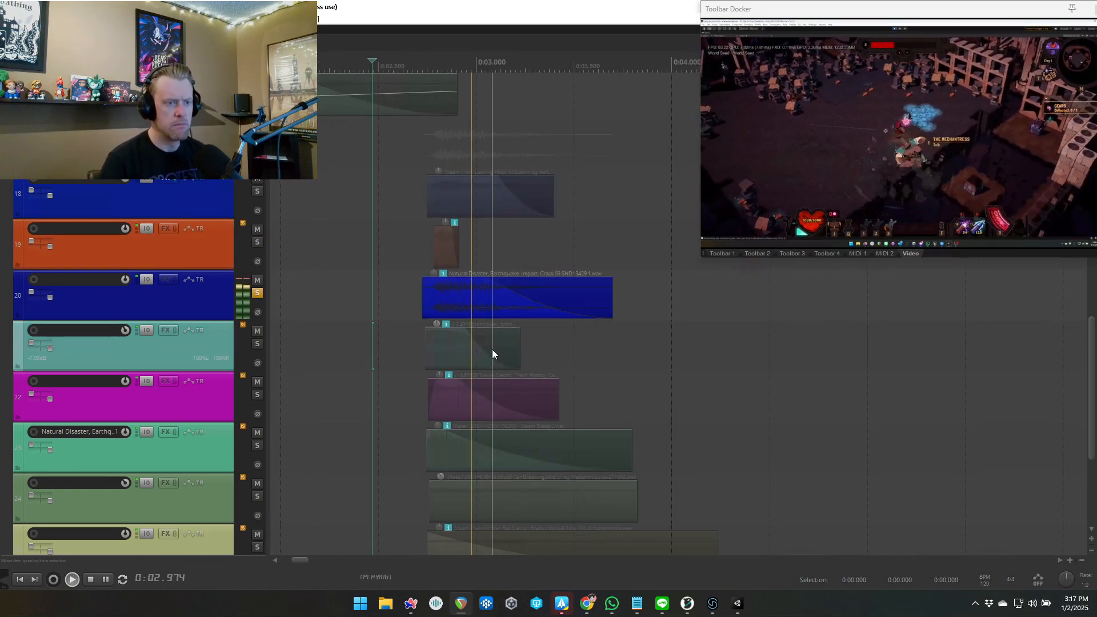
pyautogui.press('space')
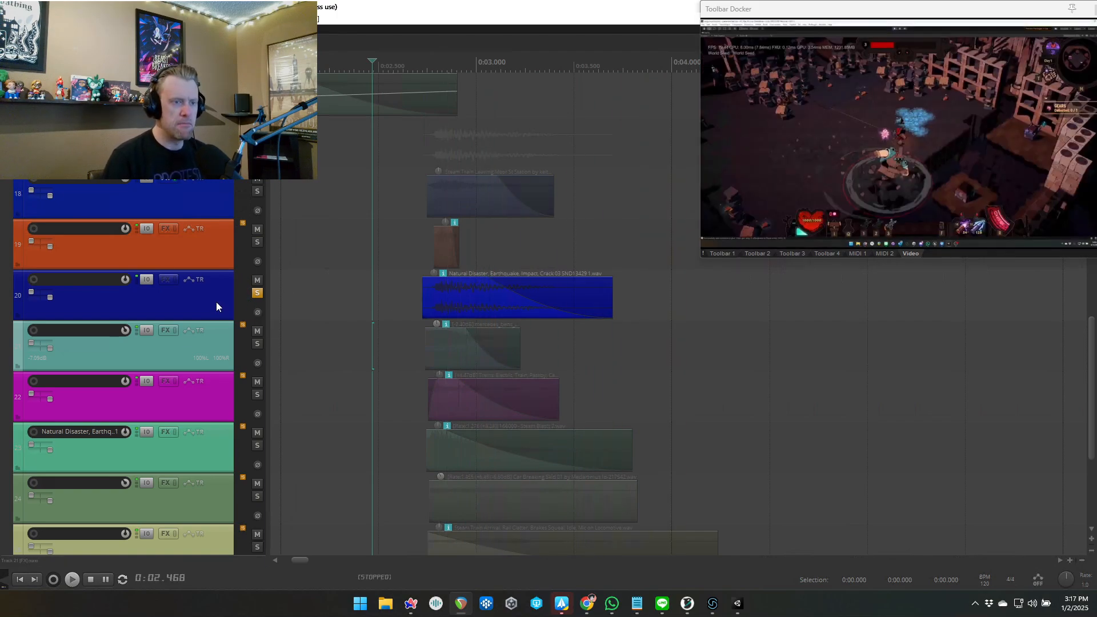
pyautogui.press('space')
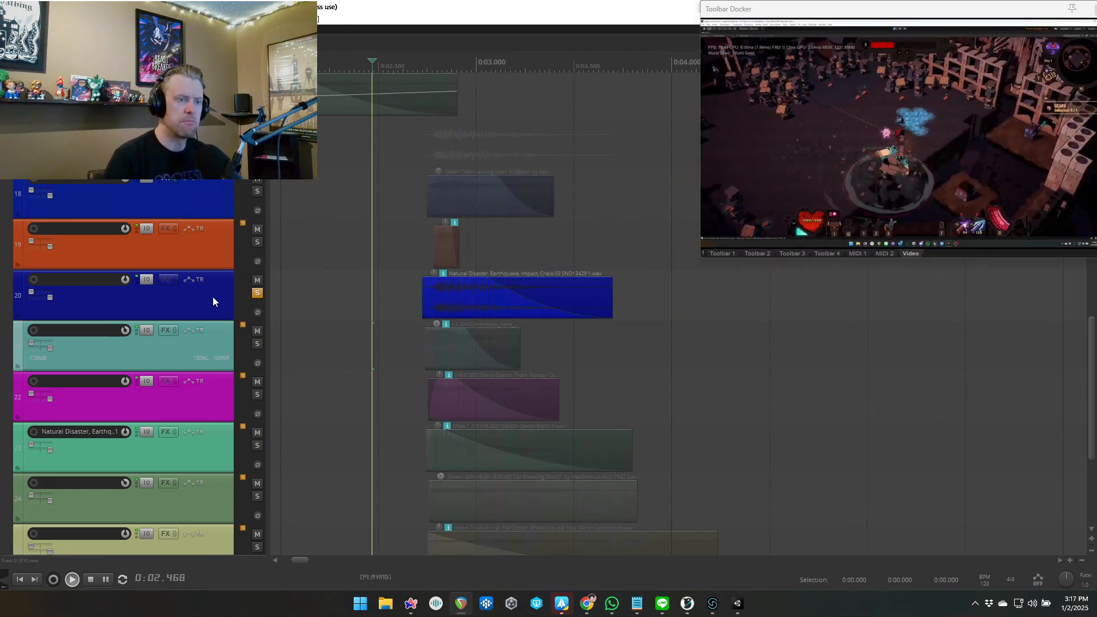
pyautogui.press('space')
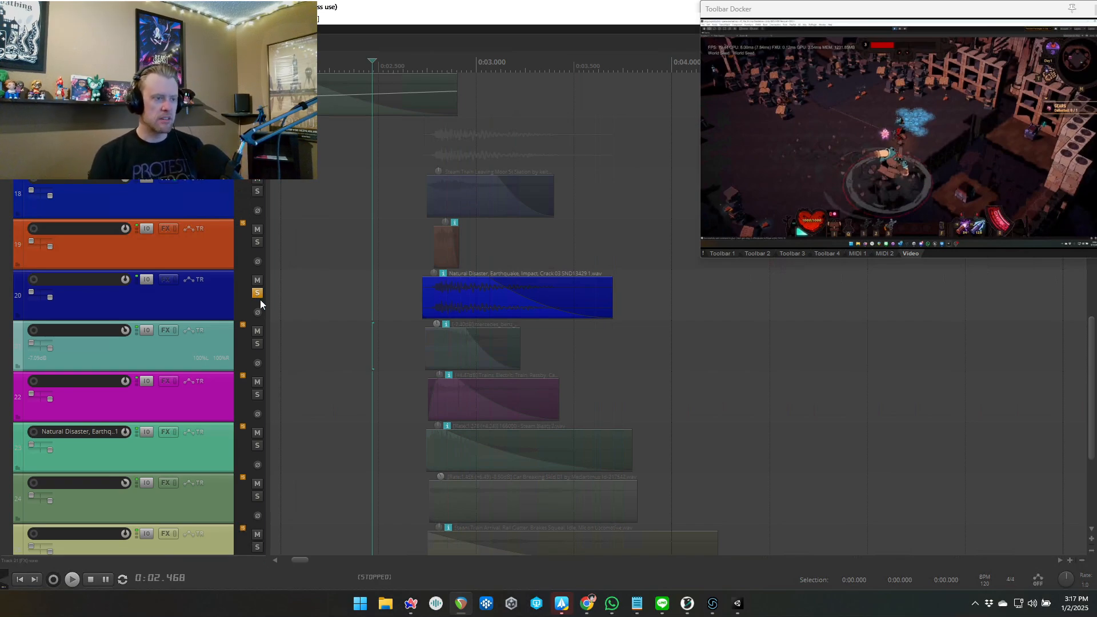
# - Solo and play the "mercedes_benz_dropped_1m_on_concrete" clip's track from about 0:02.468, and lengthen the clip to about 0:04.5
pyautogui.press('space')
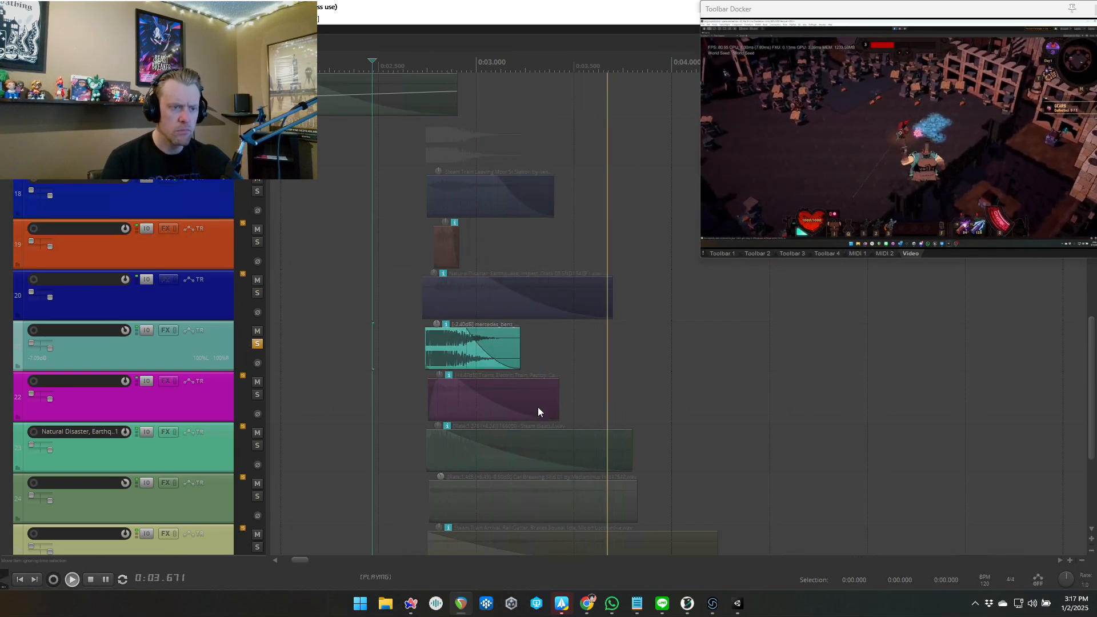
pyautogui.press('space')
pyautogui.moveTo(520, 349); pyautogui.dragTo(766, 381)
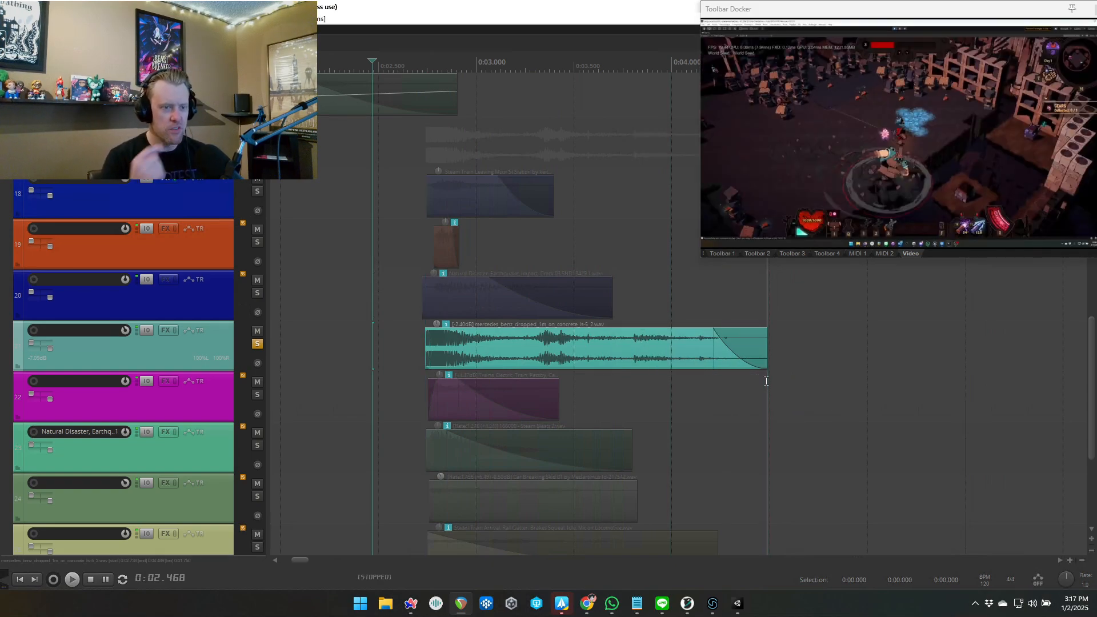
# - Play the lengthened "mercedes_benz_dropped_1m_on_concrete" clip from about 0:02.468, restore its shorter length, and check its track's effects
pyautogui.press('space')
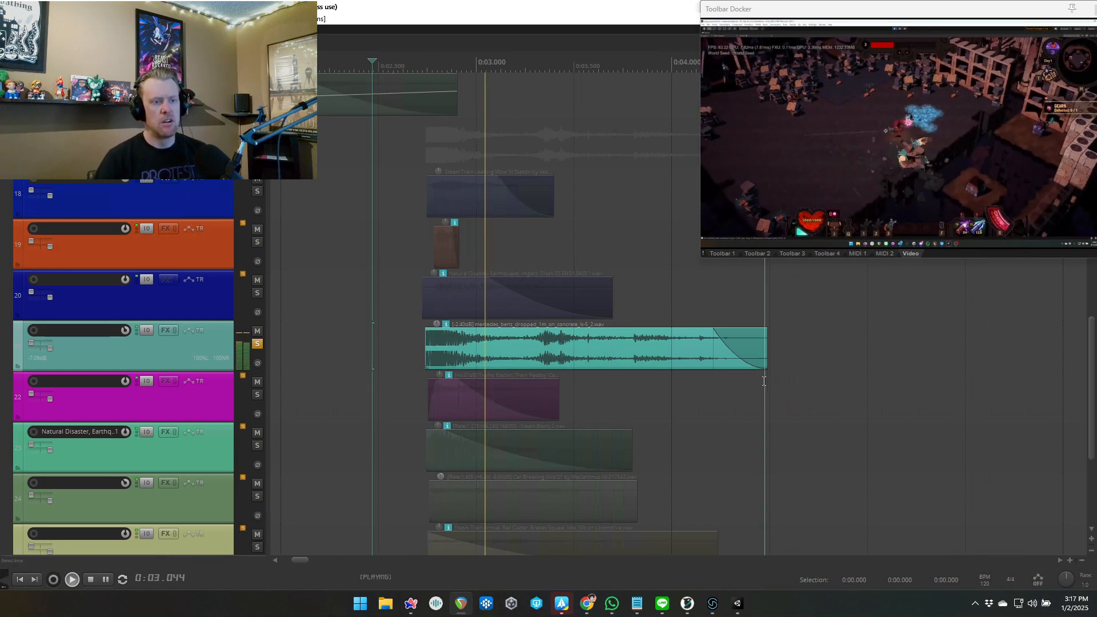
pyautogui.press('space')
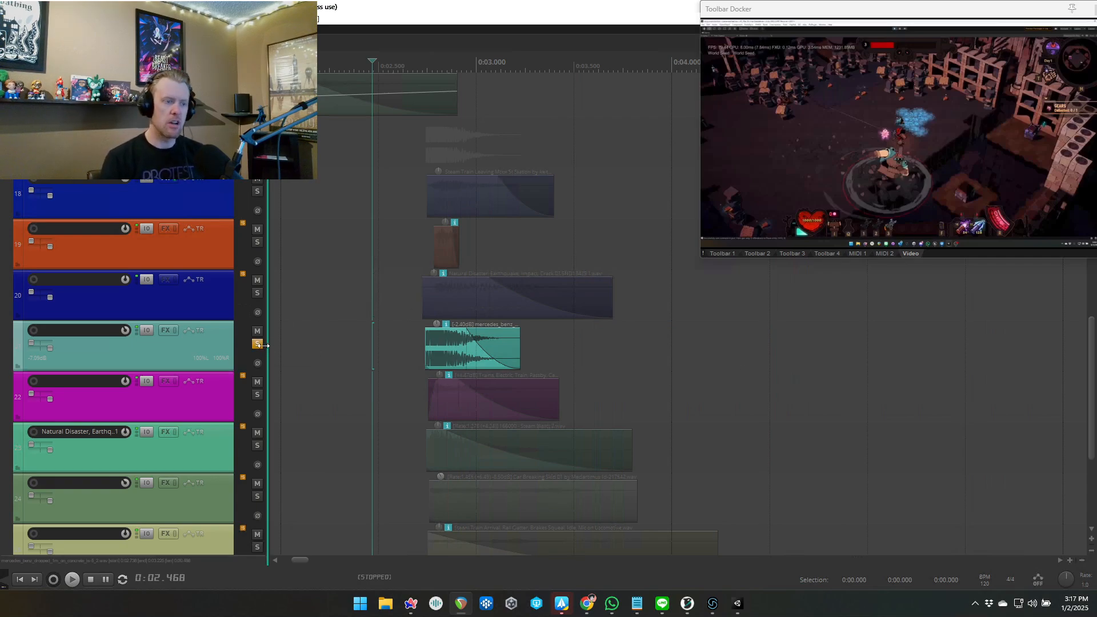
pyautogui.click(166, 331)
pyautogui.press('Escape')
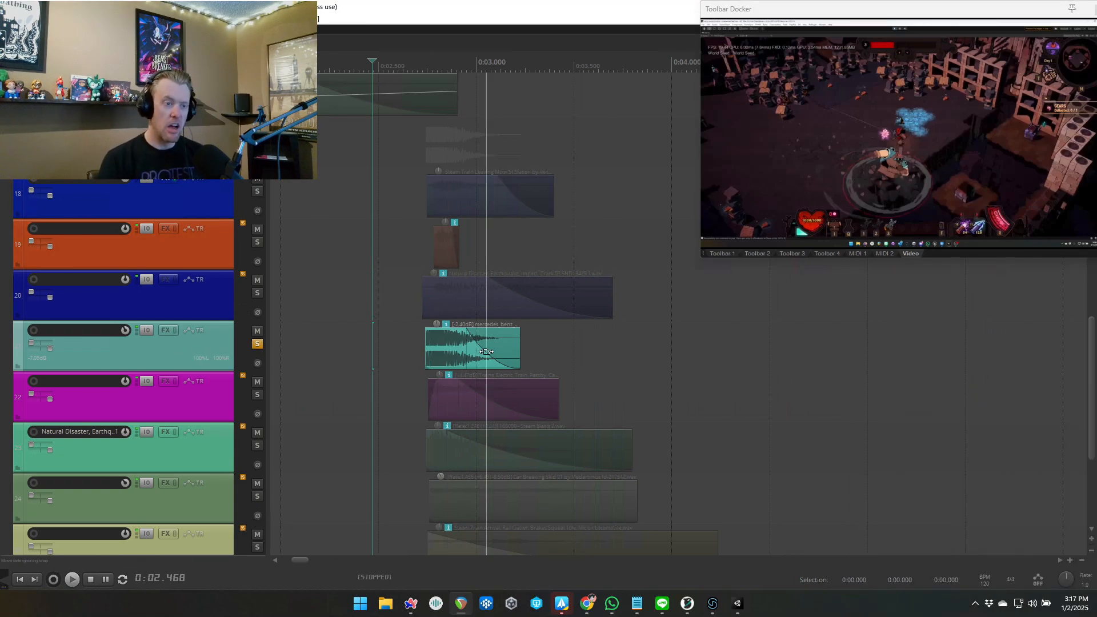
# - Switch the solo to the magenta electric train passby clip's track 22 and play it from about 0:02.618
pyautogui.click(257, 395)
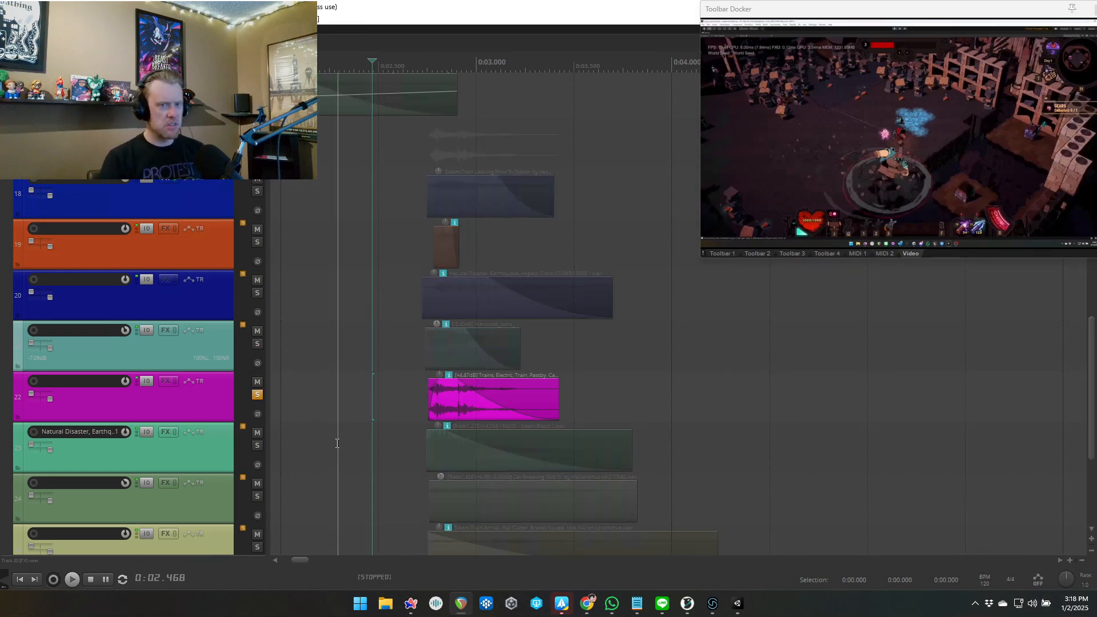
pyautogui.hscroll(1, 507, 475)
pyautogui.scroll(-2, 506, 465)
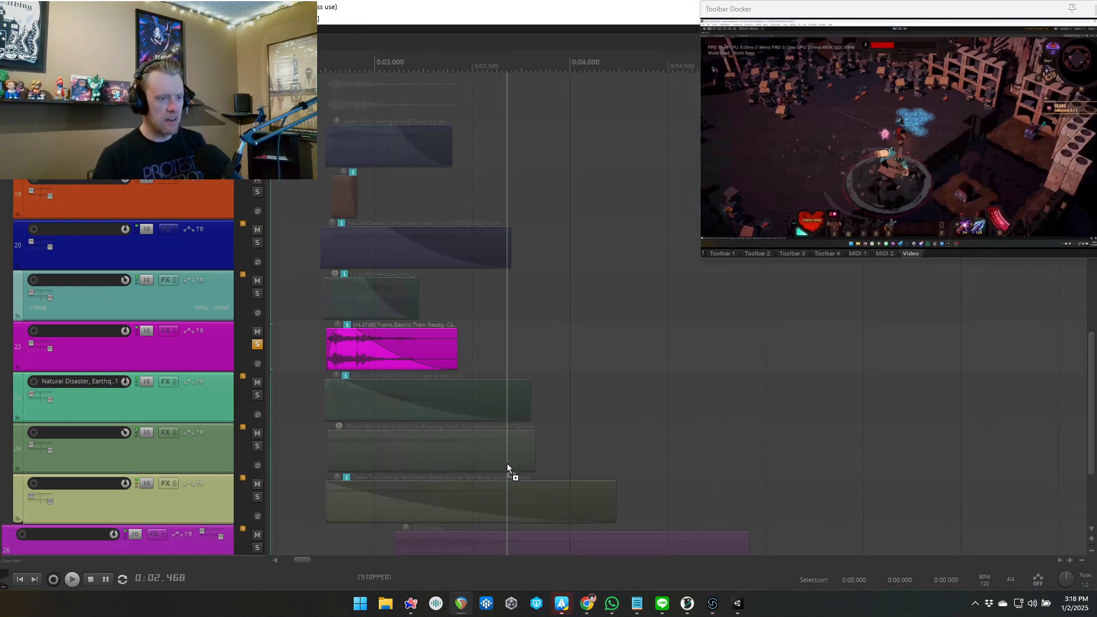
pyautogui.scroll(-1, 507, 464)
pyautogui.hscroll(2, 507, 467)
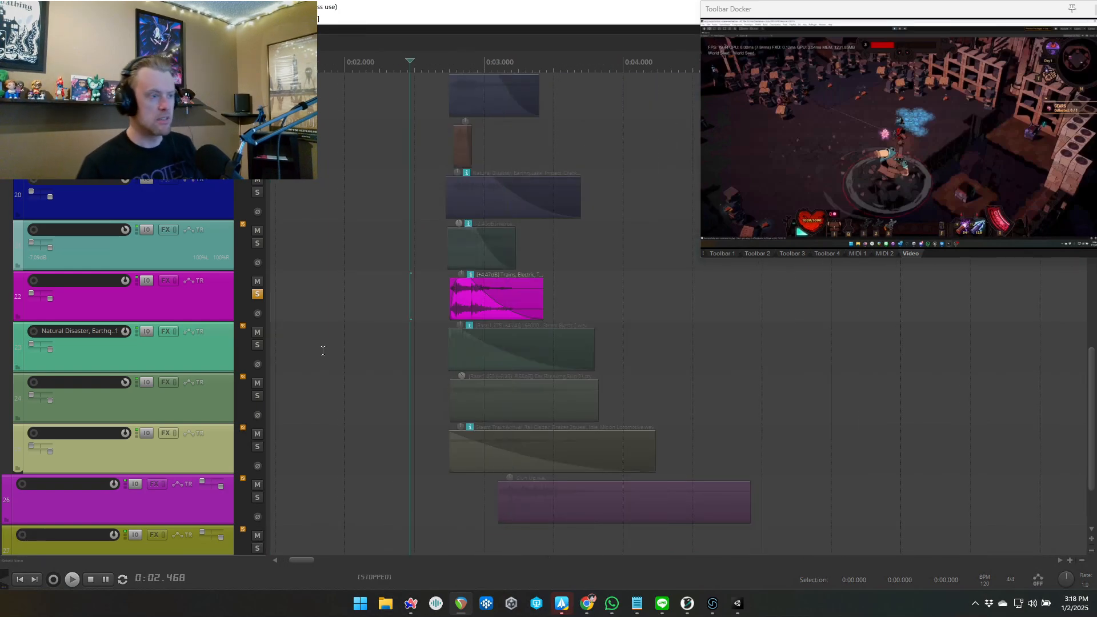
pyautogui.click(431, 297)
pyautogui.scroll(-1, 457, 350)
pyautogui.hscroll(2, 583, 422)
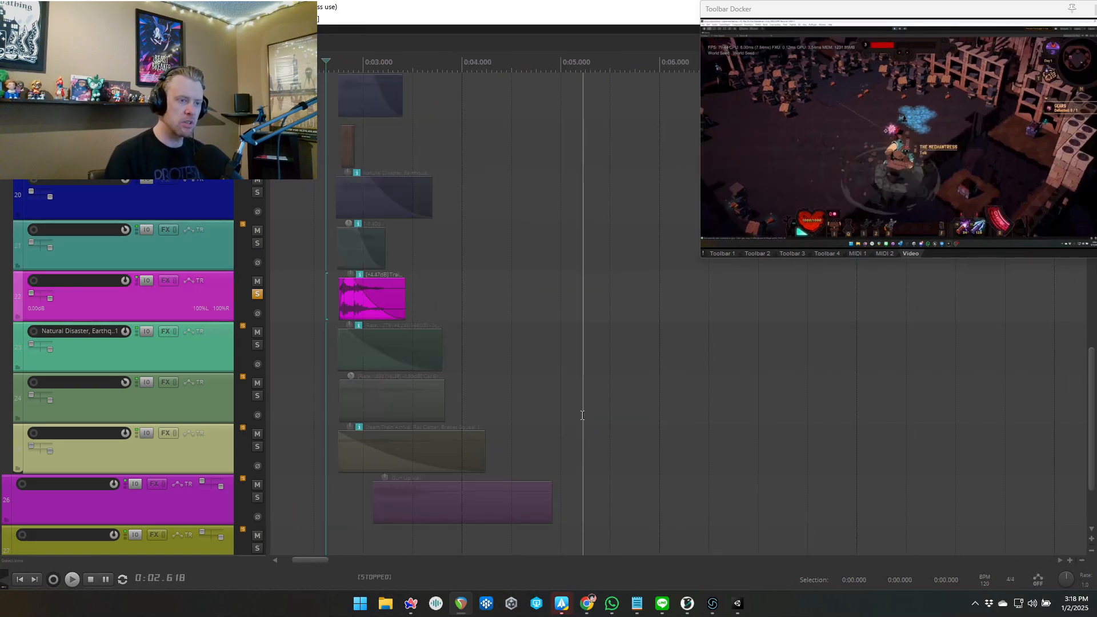
pyautogui.press('space')
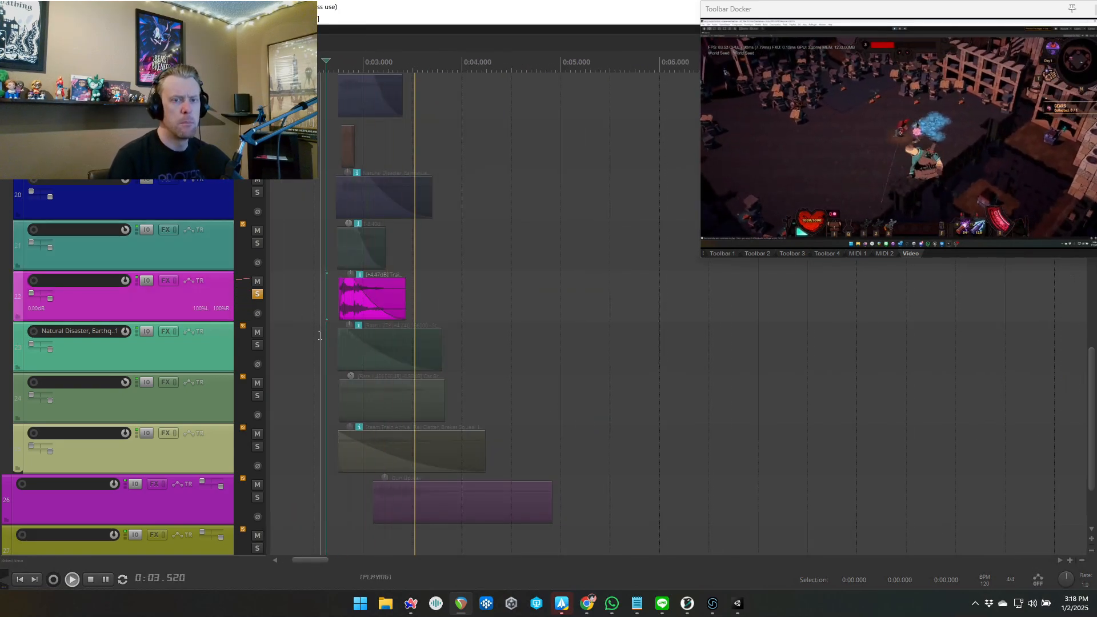
pyautogui.press('space')
# - Lengthen the train passby clip on track 22 to about 0:05.2, play it, and undo the lengthening
pyautogui.moveTo(571, 305); pyautogui.dragTo(577, 299)
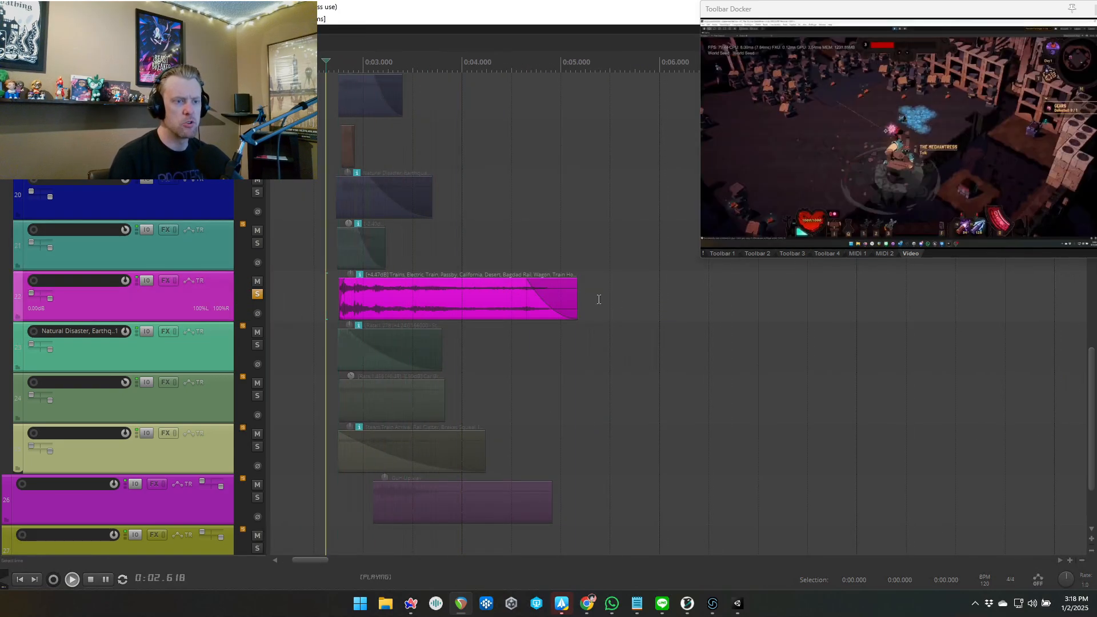
pyautogui.press('space')
pyautogui.press('space')
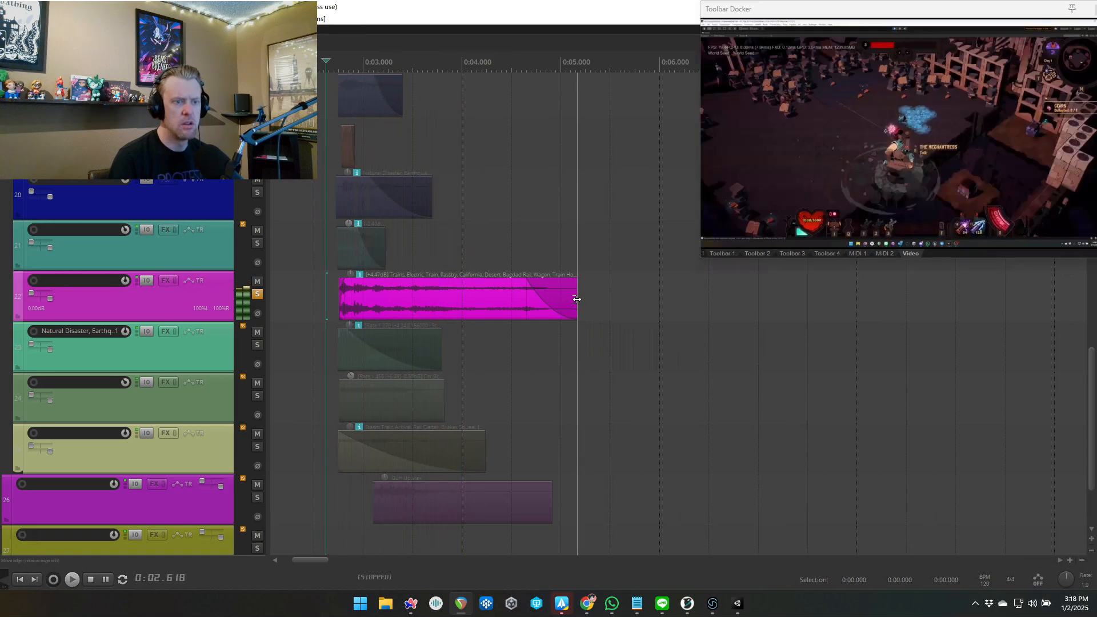
pyautogui.hotkey('ctrl', 'z')
# - Switch the solo to the "Steam Blasts 2" clip's track 23, play it from about 0:02.376, and clear the solo
pyautogui.click(282, 366)
pyautogui.scroll(2, 267, 349)
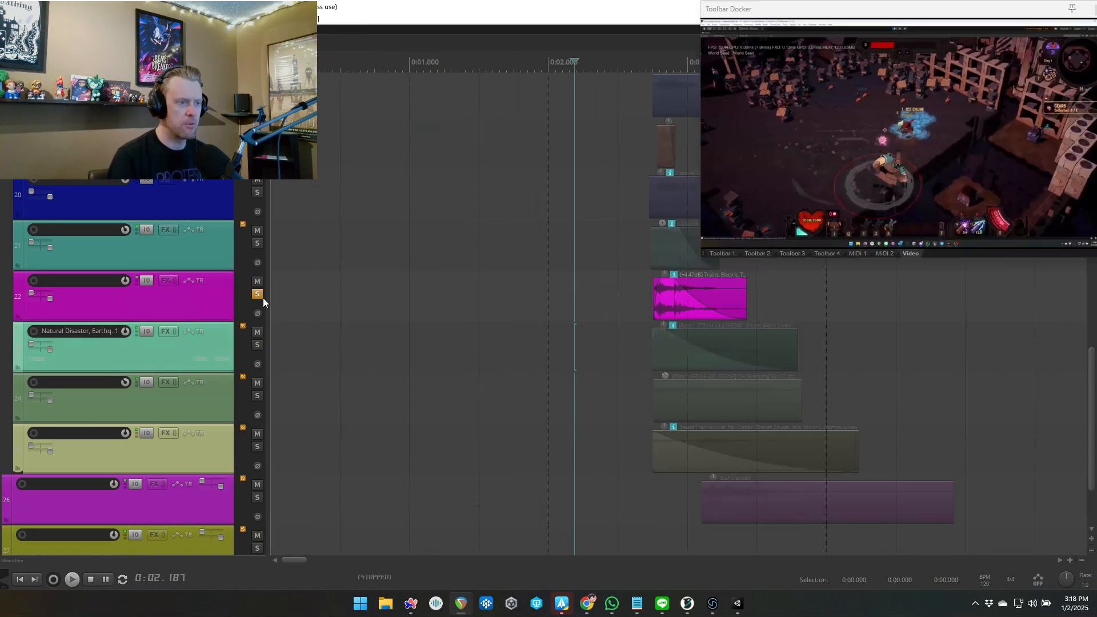
pyautogui.click(260, 296)
pyautogui.hscroll(1, 266, 347)
pyautogui.click(259, 345)
pyautogui.hscroll(2, 348, 407)
pyautogui.click(297, 406)
pyautogui.press('space')
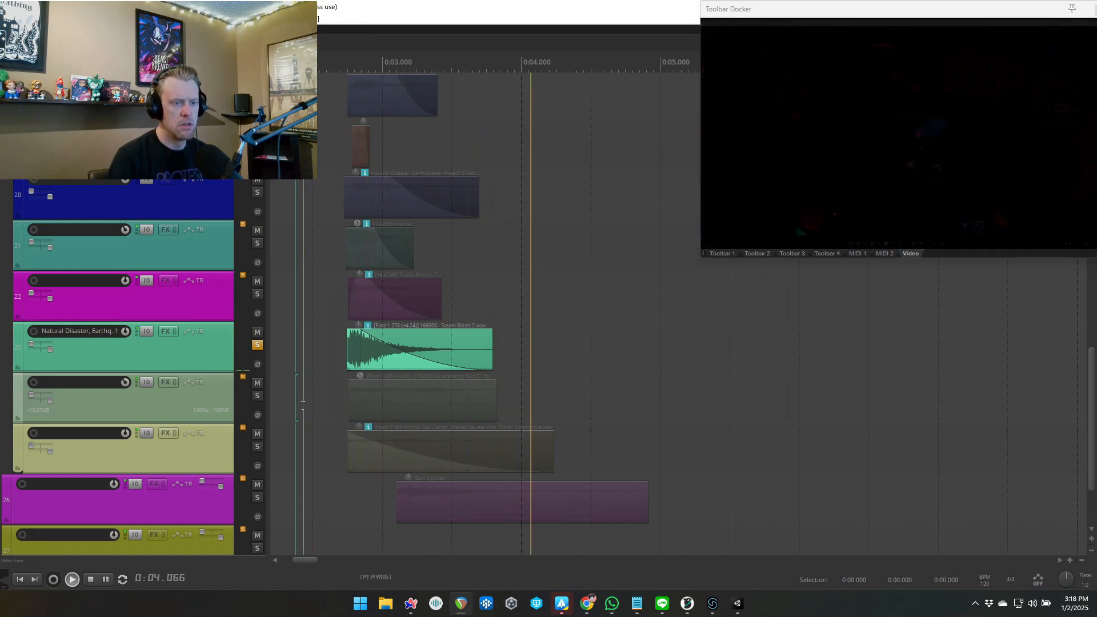
pyautogui.press('space')
pyautogui.click(257, 345)
# - Mute track 24, then solo the "Steam Train Arrival, Rail Clatter" clip's track, play it from about 0:02.376, and unsolo it
pyautogui.click(258, 383)
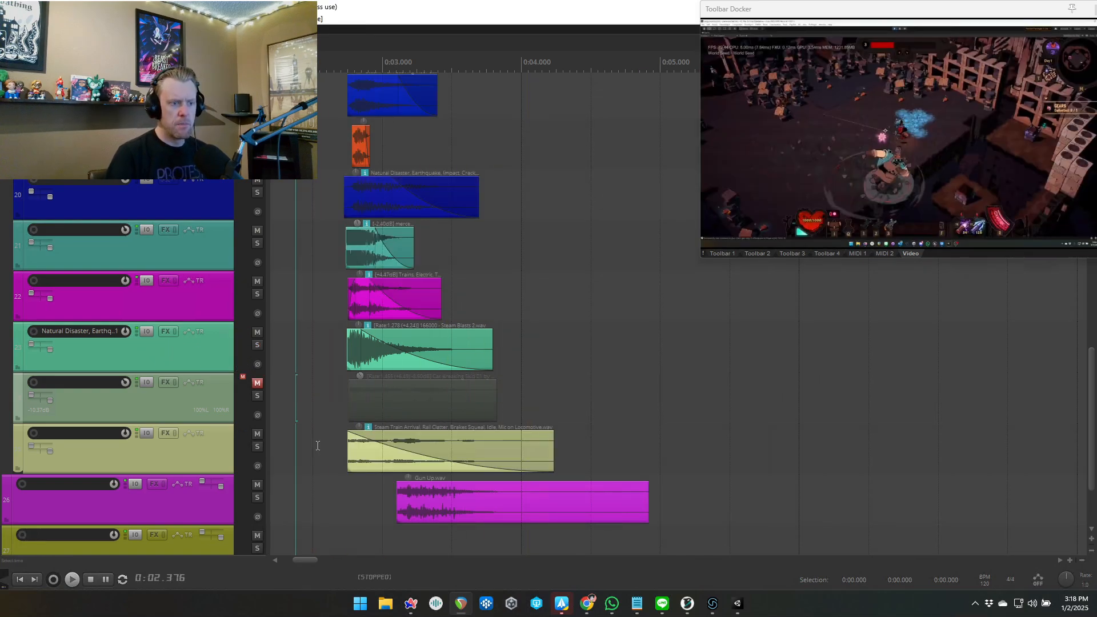
pyautogui.click(258, 447)
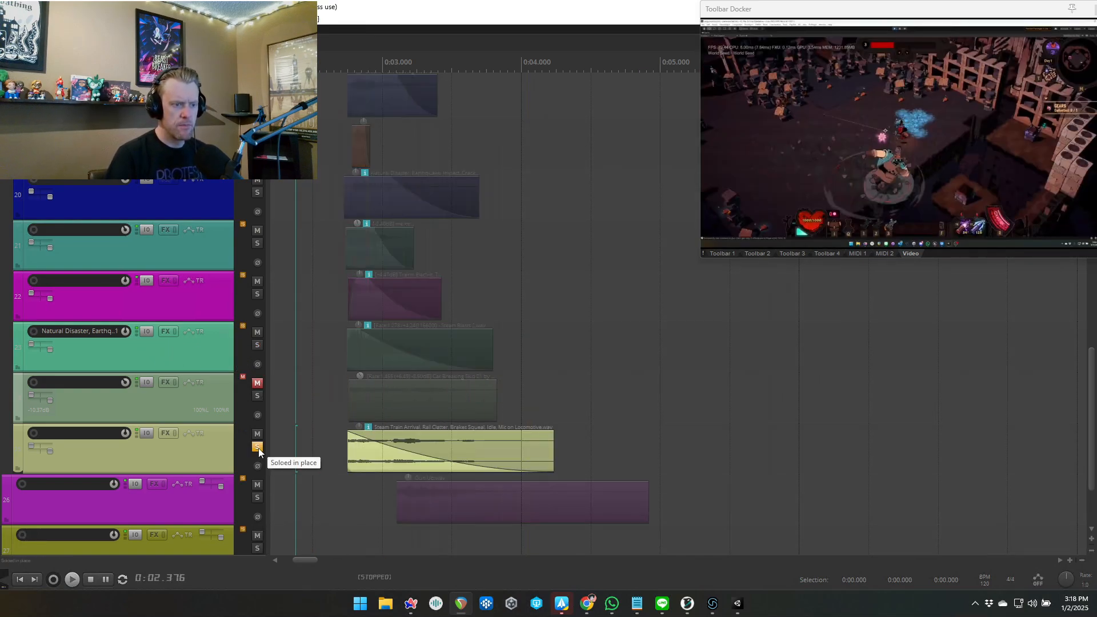
pyautogui.press('space')
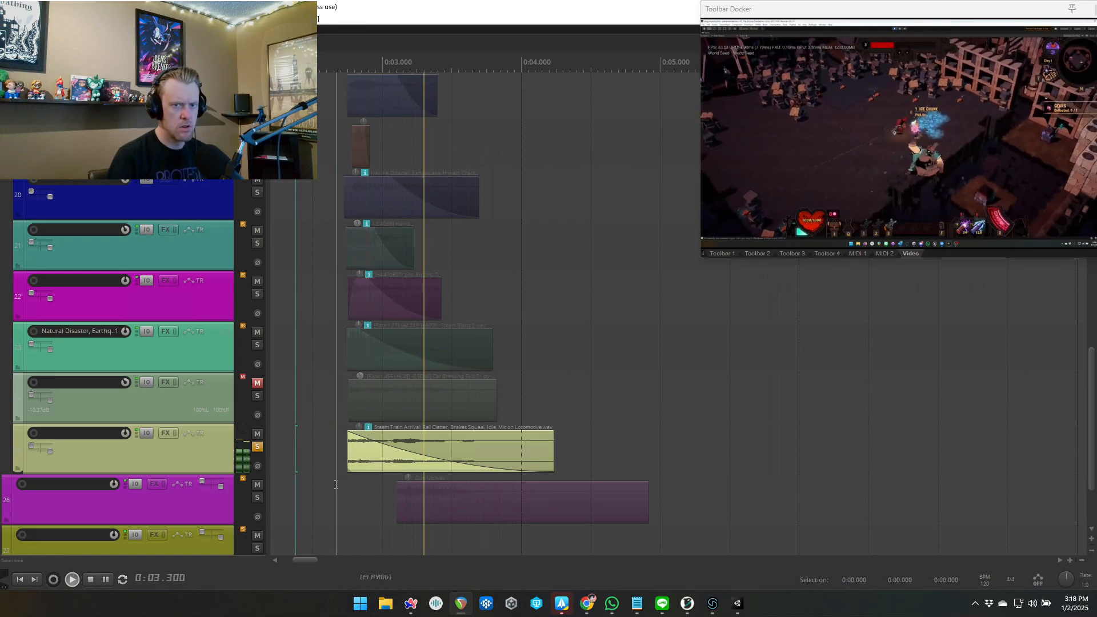
pyautogui.press('space')
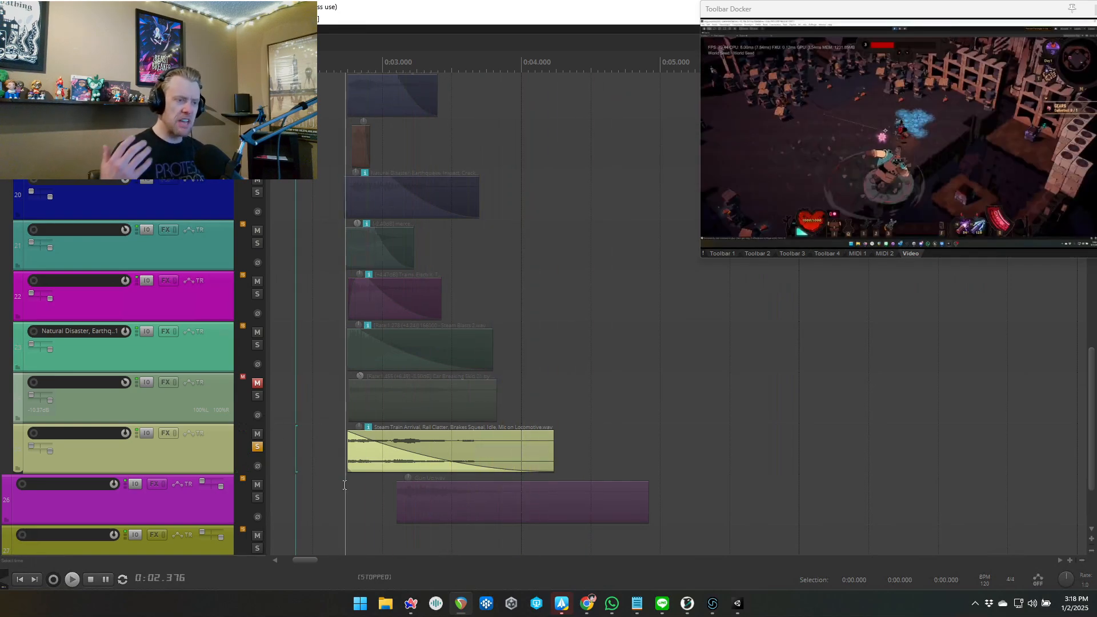
pyautogui.click(257, 448)
# - Solo the "Gun Up.wav" clip's track 26, play it from the impact and again from about 0:03.049, and unsolo it
pyautogui.scroll(-2, 436, 541)
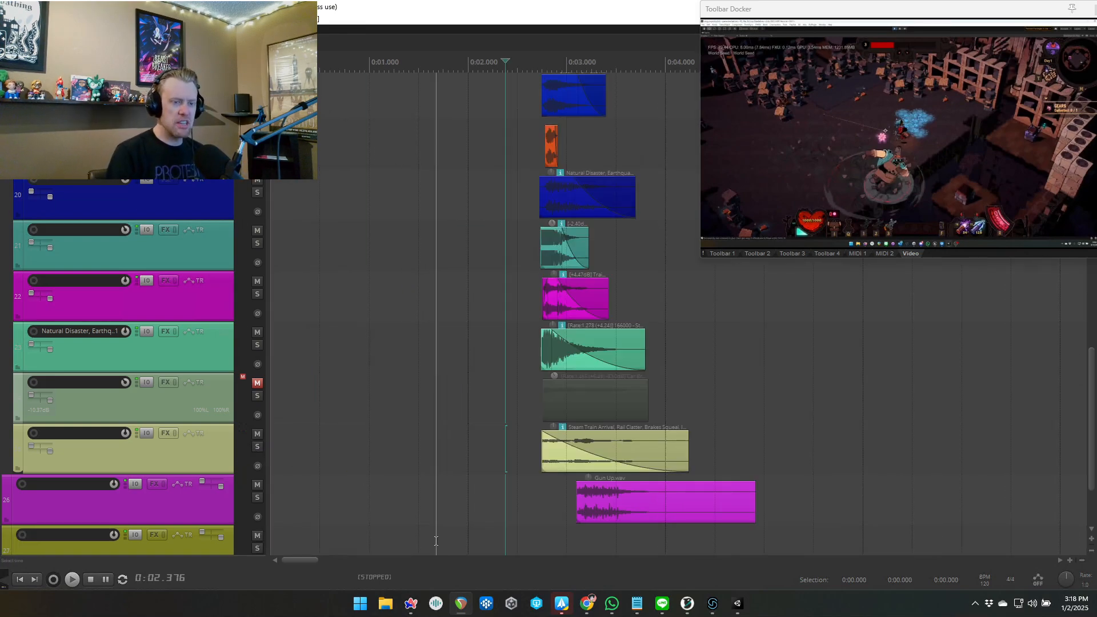
pyautogui.hscroll(3, 436, 541)
pyautogui.click(257, 497)
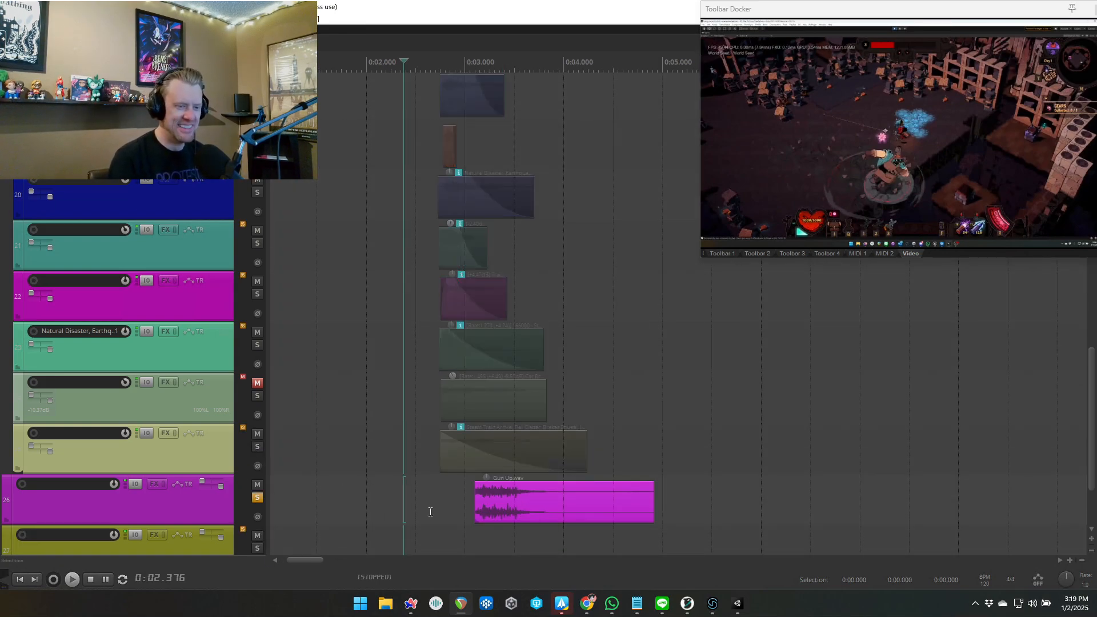
pyautogui.press('space')
pyautogui.hscroll(3, 477, 543)
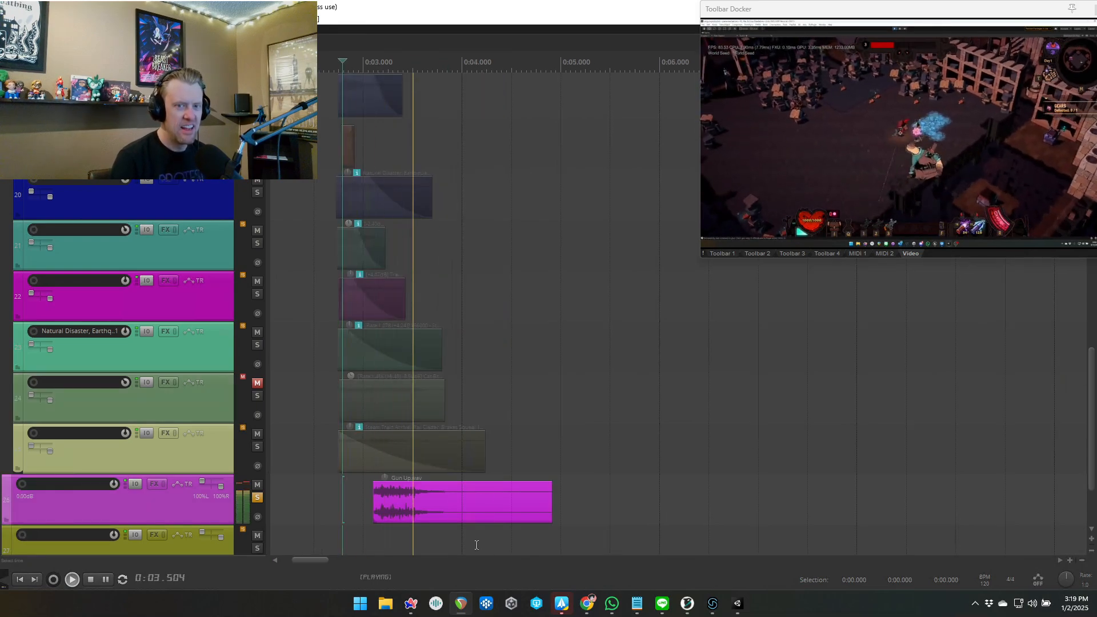
pyautogui.press('space')
pyautogui.click(332, 516)
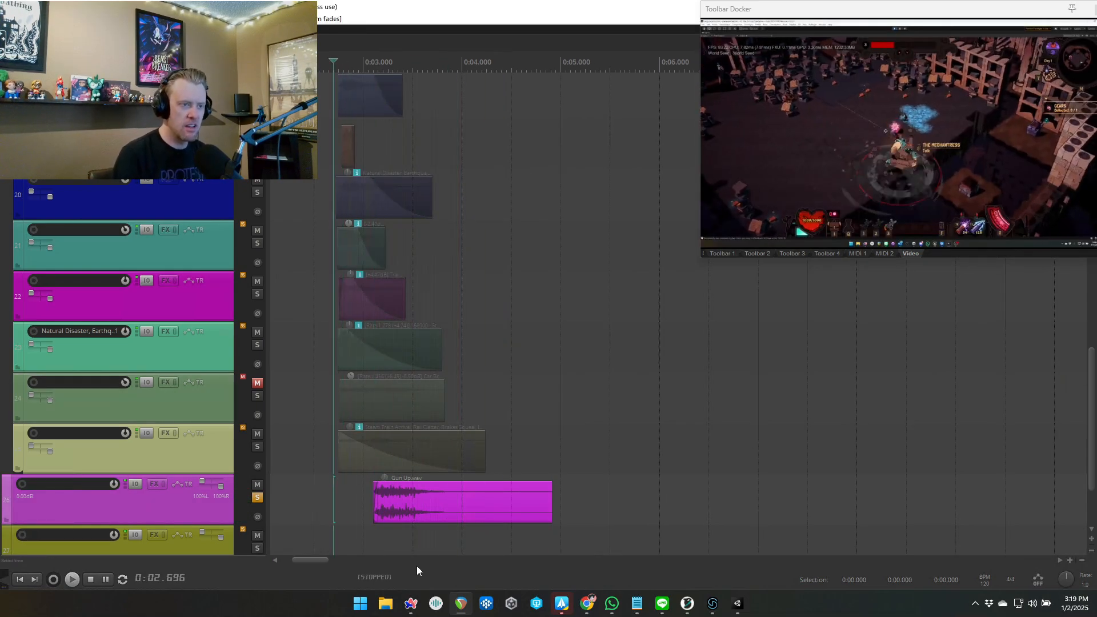
pyautogui.click(367, 525)
pyautogui.press('space')
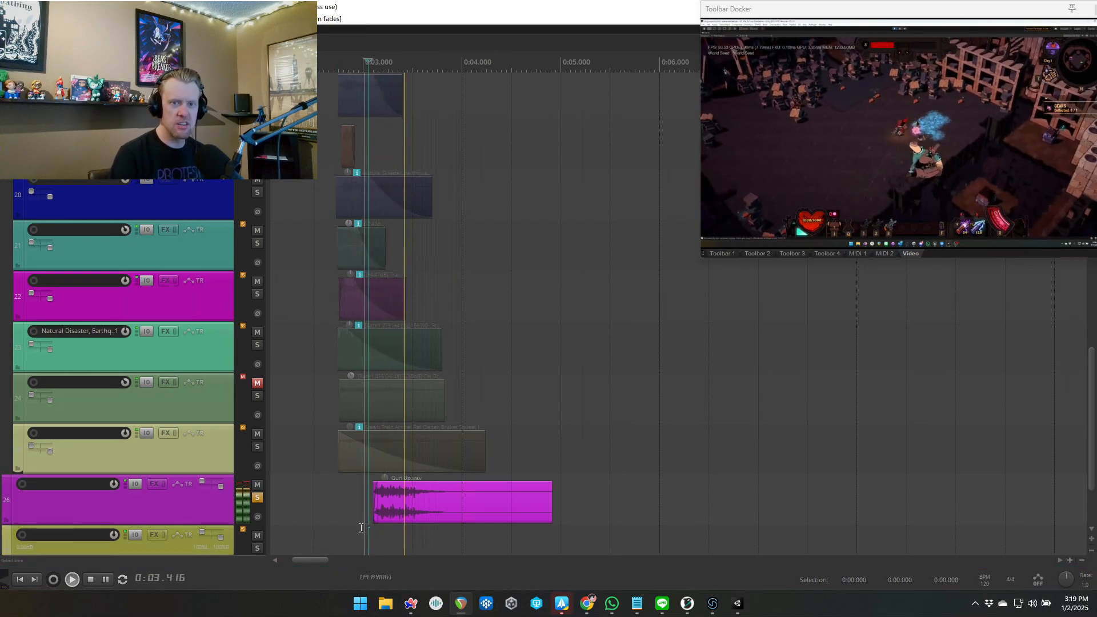
pyautogui.press('space')
pyautogui.click(260, 499)
# - Play the impact layers together from about 0:02.55, leaving out track 24 and the "Gun Up.wav" clip
pyautogui.scroll(2, 450, 529)
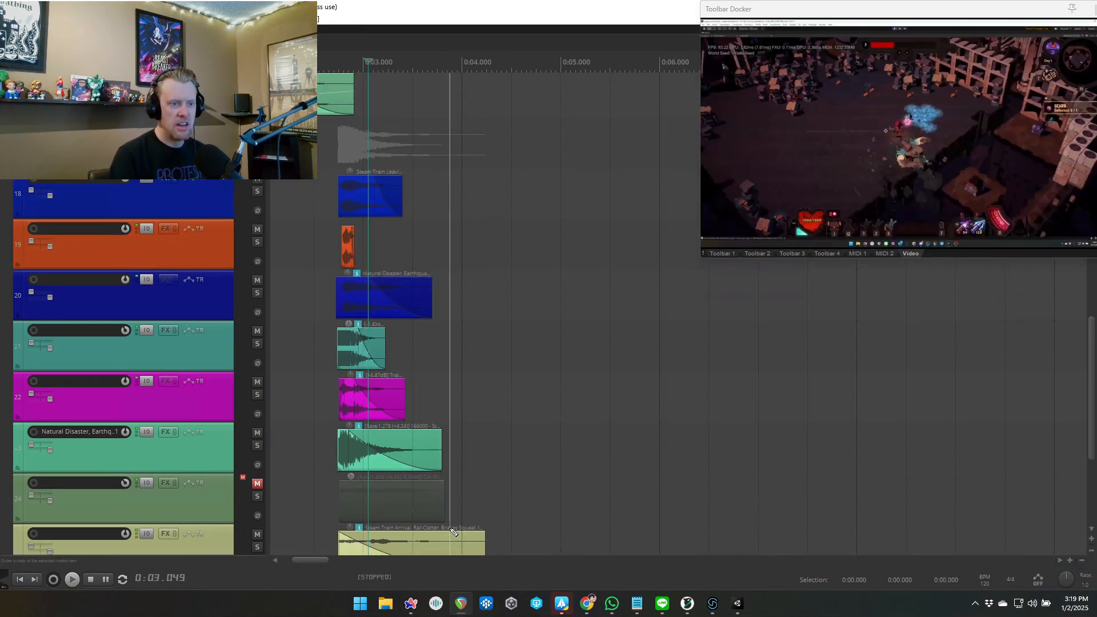
pyautogui.press('Home')
pyautogui.press('m')
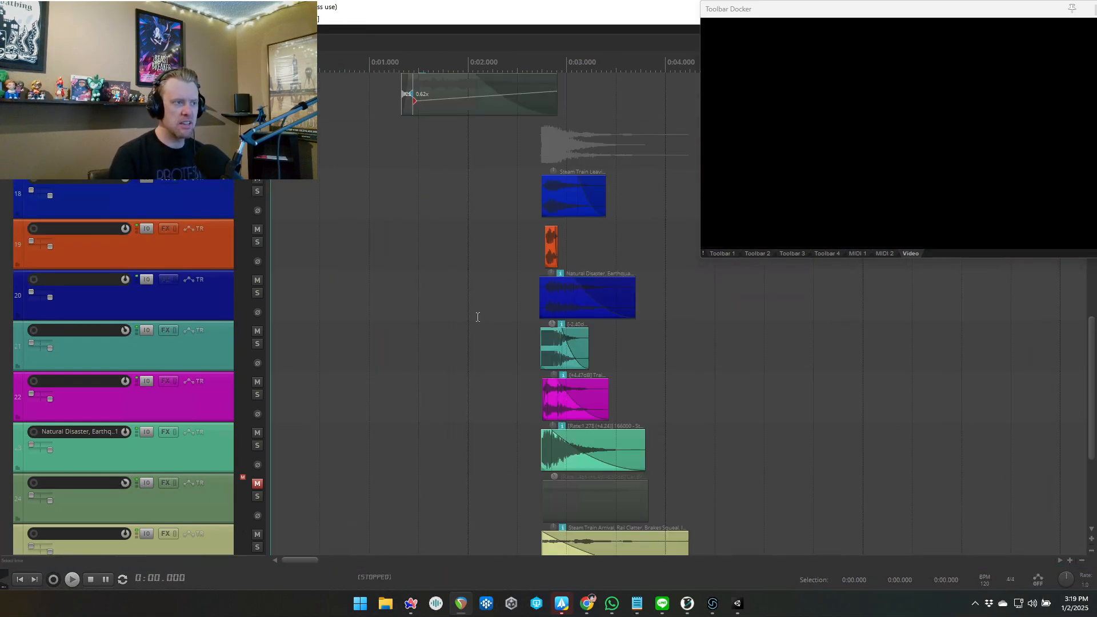
pyautogui.click(522, 407)
pyautogui.press('space')
pyautogui.scroll(-1, 599, 473)
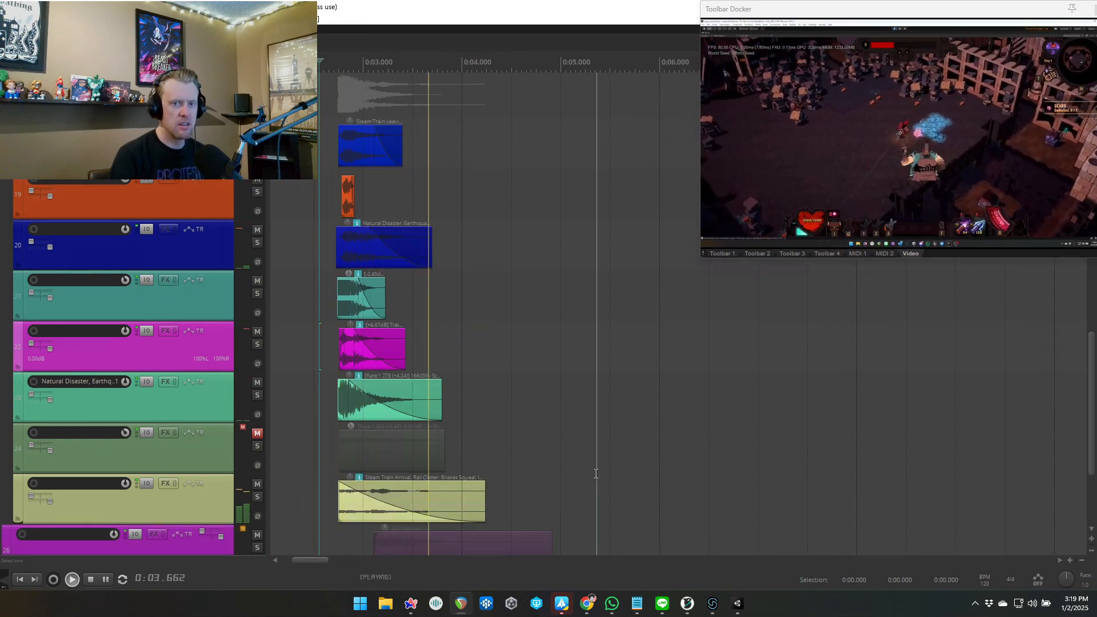
pyautogui.press('space')
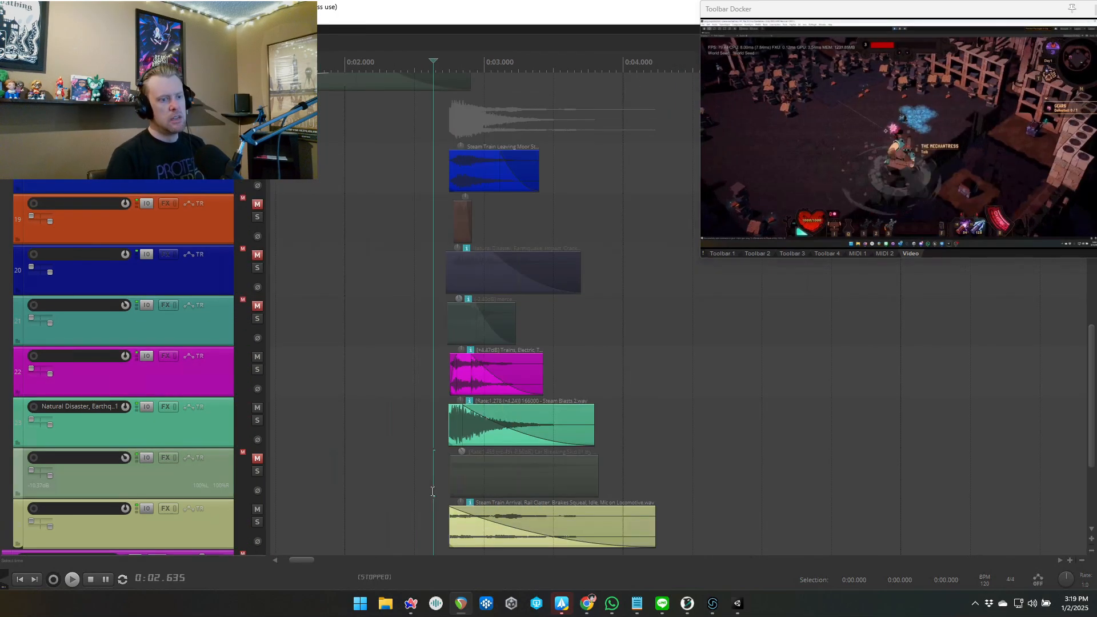
# - Play the train and steam layers on tracks 18, 22, 23 and 25 from about 0:02.635 with the other impact layers muted
pyautogui.hscroll(3, 461, 480)
pyautogui.scroll(-2, 531, 496)
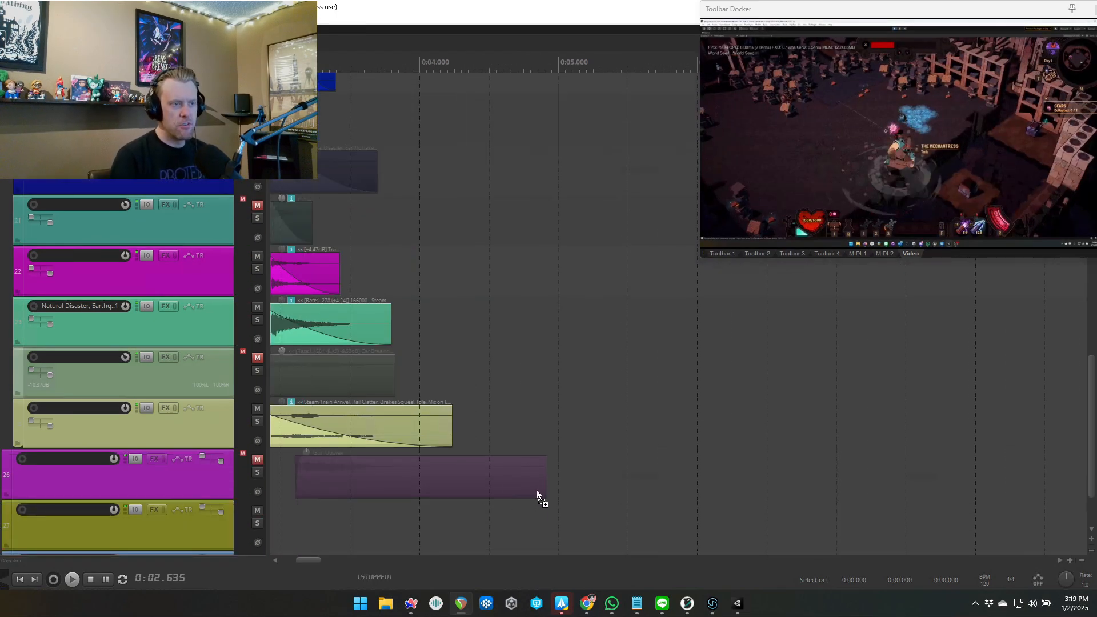
pyautogui.scroll(-1, 585, 493)
pyautogui.scroll(1, 588, 491)
pyautogui.scroll(1, 758, 491)
pyautogui.hscroll(2, 758, 490)
pyautogui.press('space')
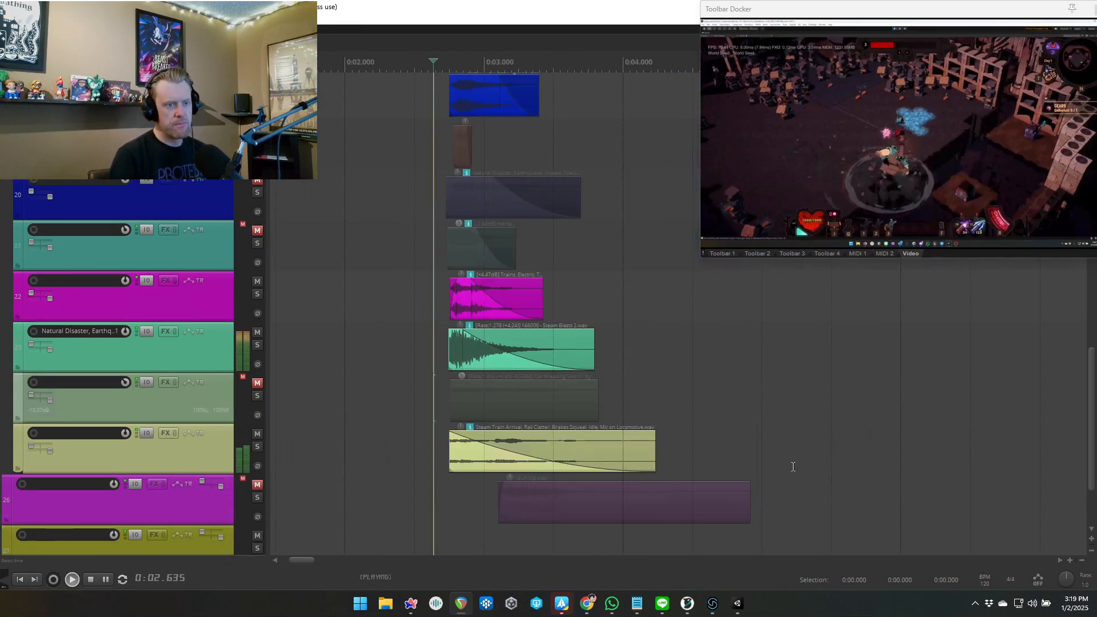
pyautogui.press('space')
# - Solo the "Steam Train Arrival, Rail Clatter" clip's track again, play it from about 0:02.261, and clear the solo
pyautogui.scroll(-1, 584, 449)
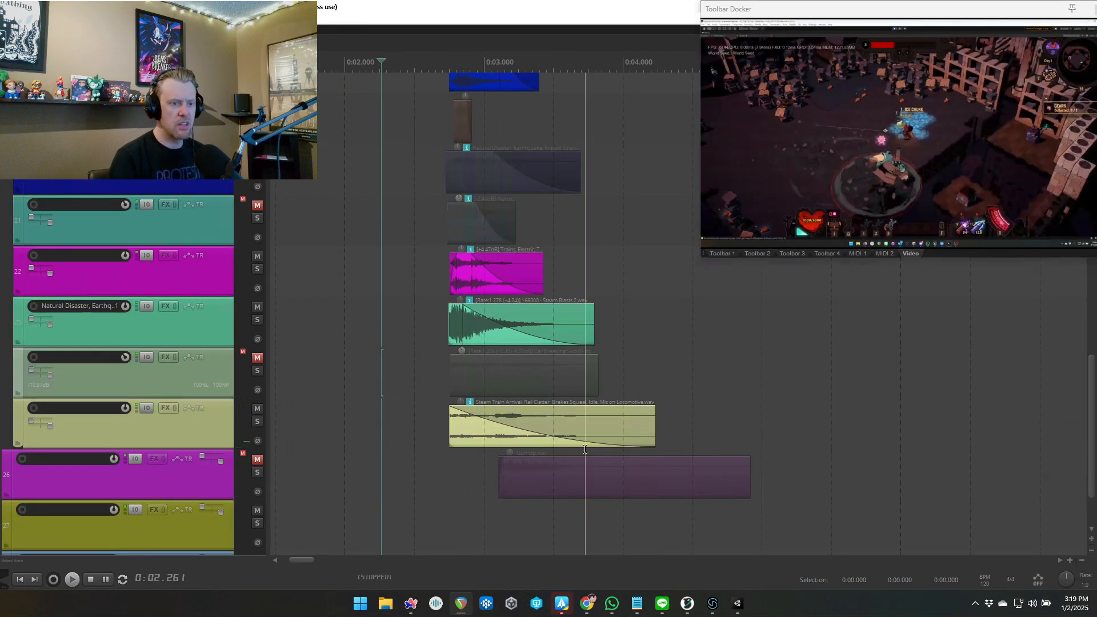
pyautogui.click(210, 438)
pyautogui.click(257, 422)
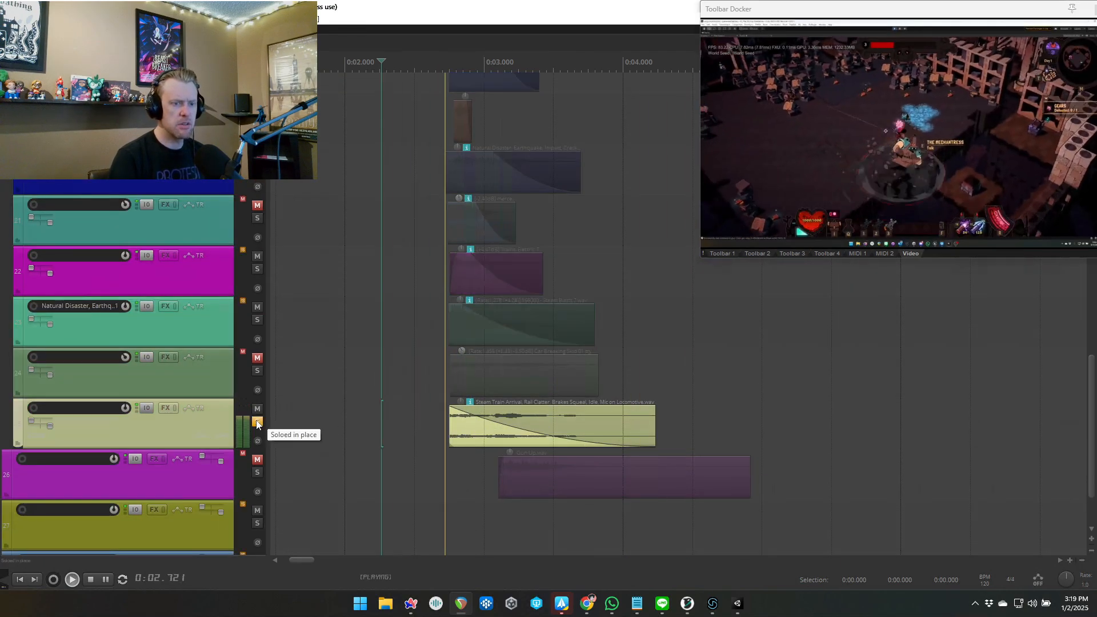
pyautogui.click(257, 422)
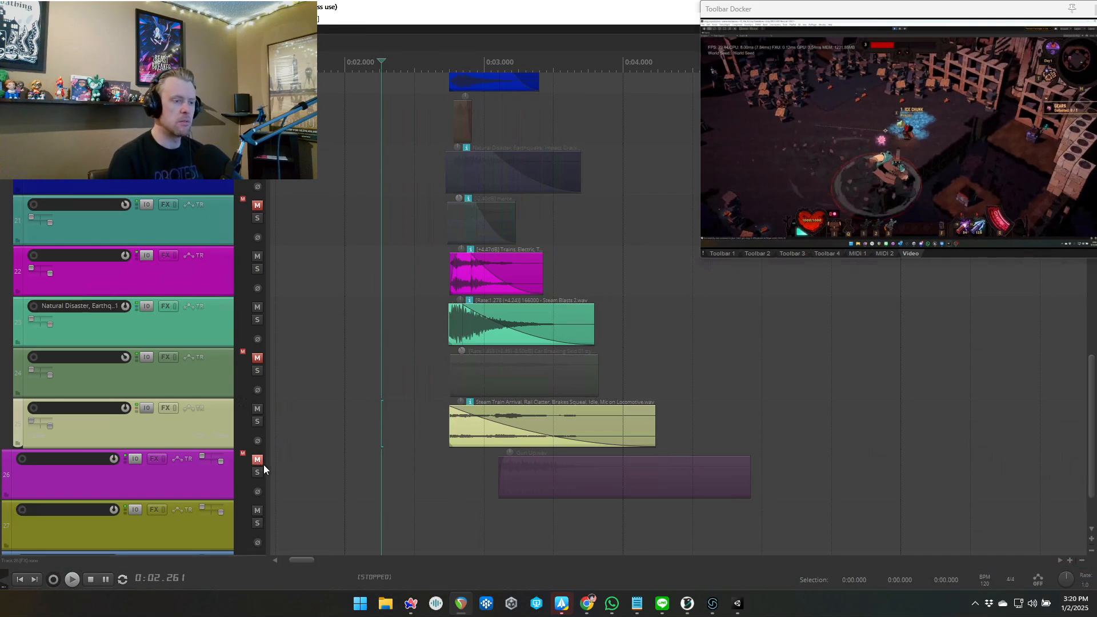
# - Switch to FMOD Studio and audition the Tackle folder's events tackle-0-prep, tackle-1-tell, tackle-2-dash and tackle-3-end
pyautogui.press('Home')
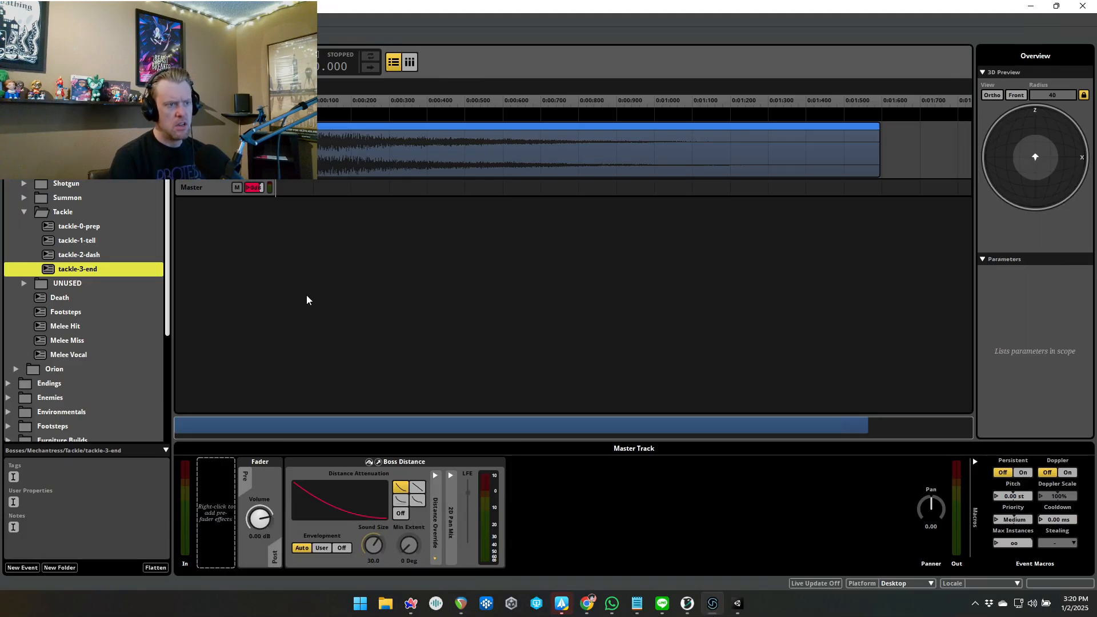
pyautogui.click(94, 219)
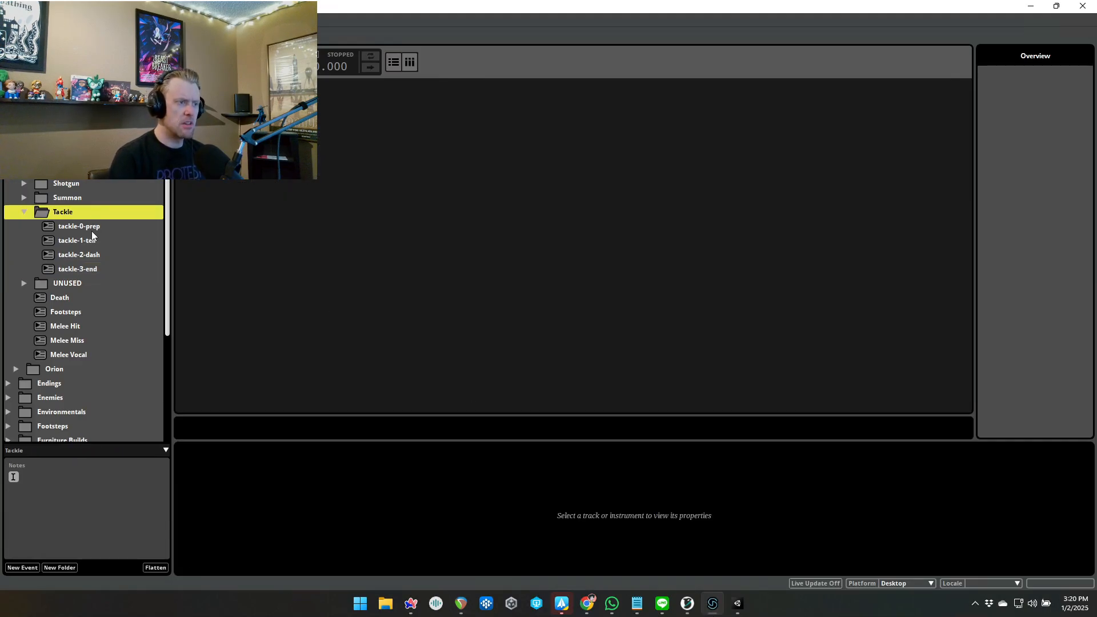
pyautogui.click(91, 231)
pyautogui.click(96, 243)
pyautogui.click(98, 256)
pyautogui.click(91, 227)
pyautogui.press('space')
pyautogui.click(89, 243)
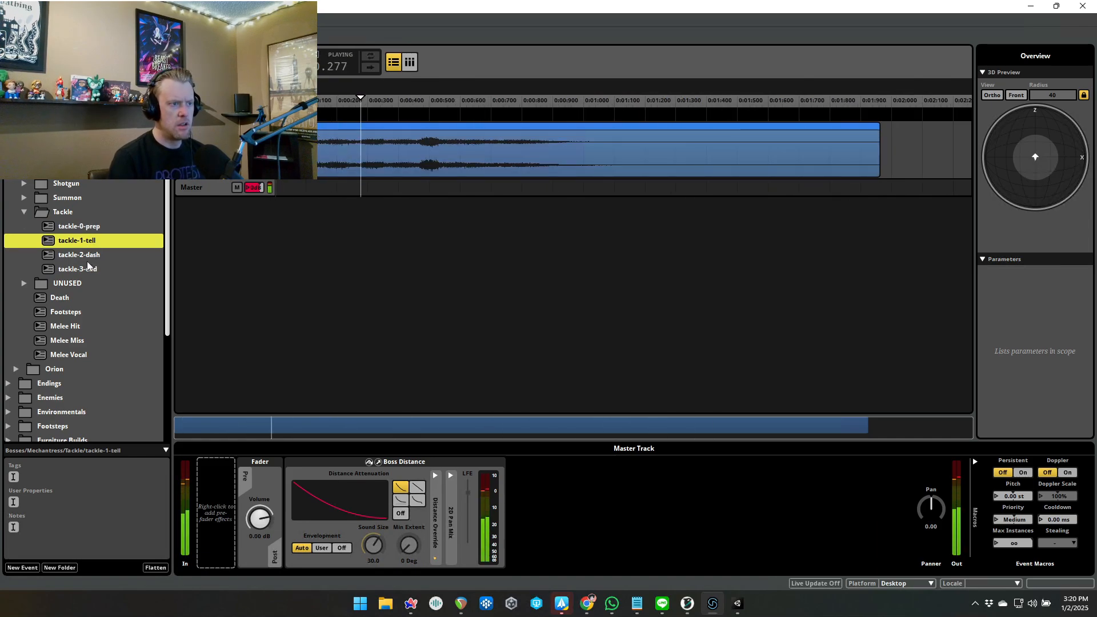
pyautogui.click(87, 256)
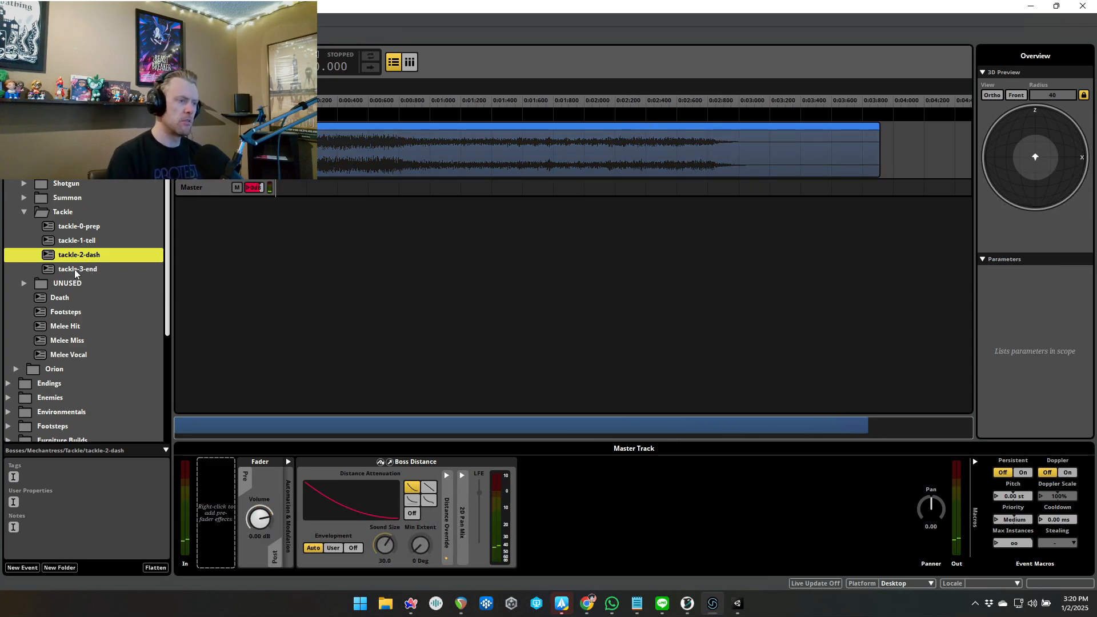
pyautogui.click(74, 269)
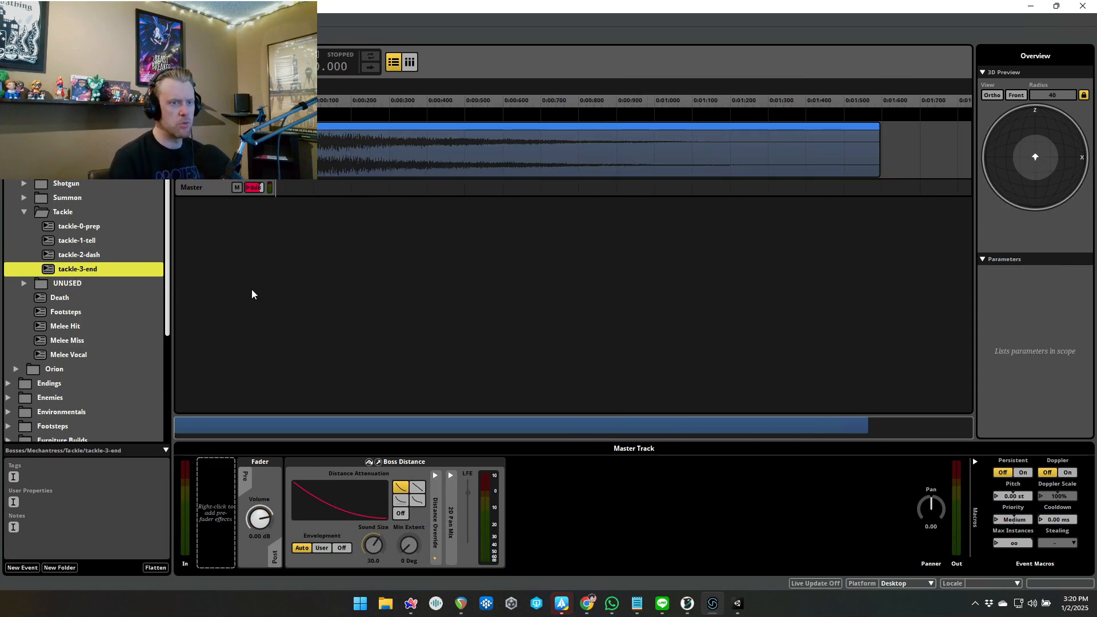
# - Audition tackle-3-end, then switch to Unity and select the Audio object in the mechantress-visual prefab's hierarchy
pyautogui.press('space')
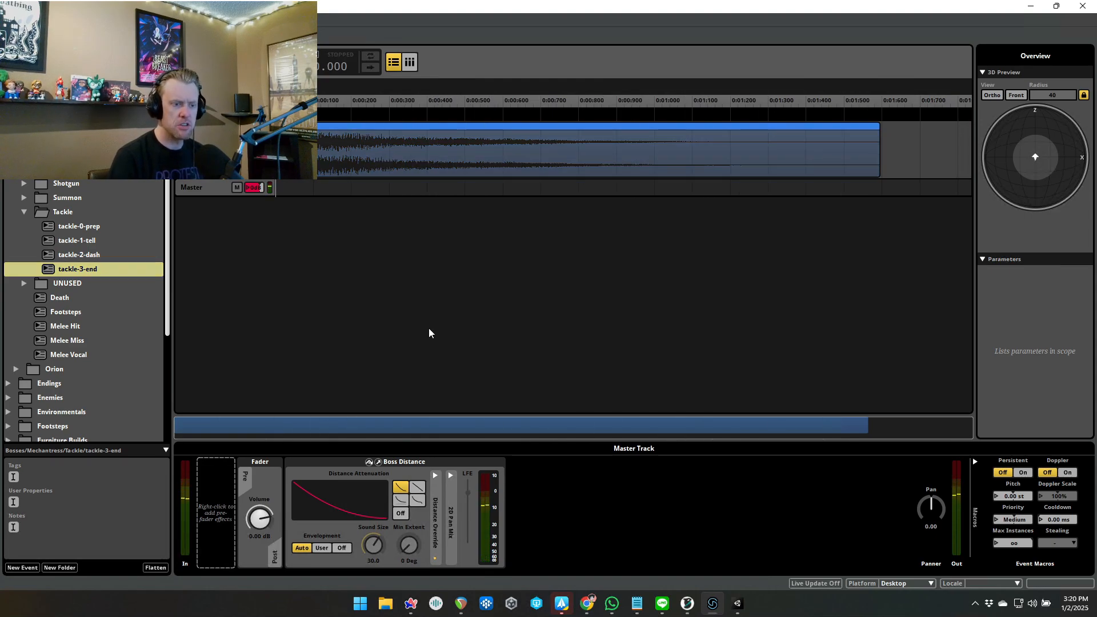
pyautogui.click(737, 609)
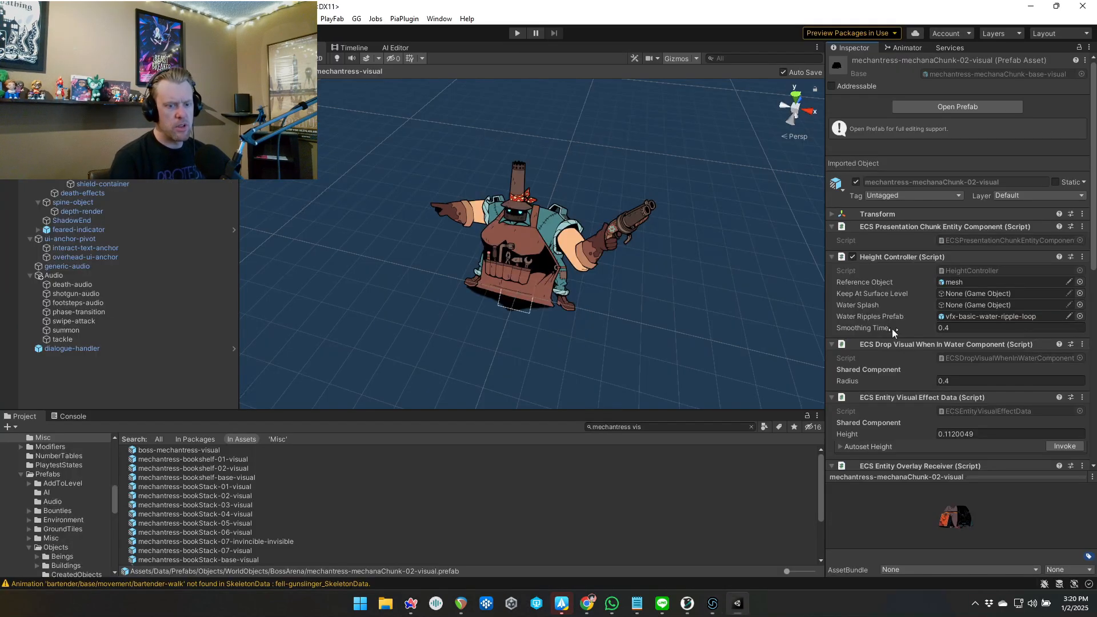
pyautogui.scroll(-3, 478, 207)
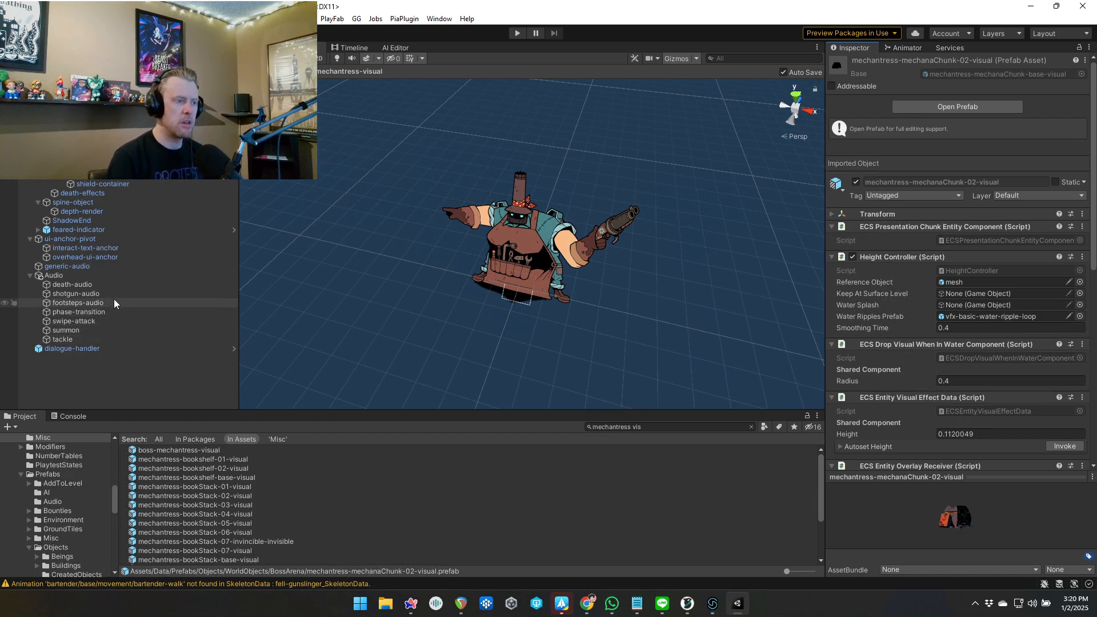
pyautogui.click(60, 278)
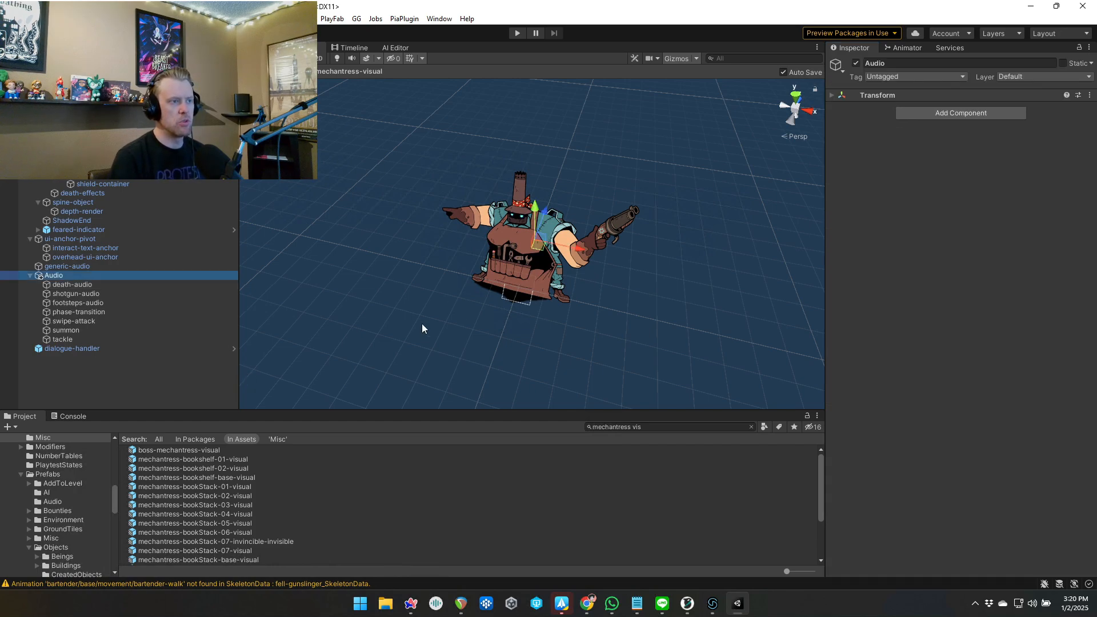
pyautogui.click(98, 391)
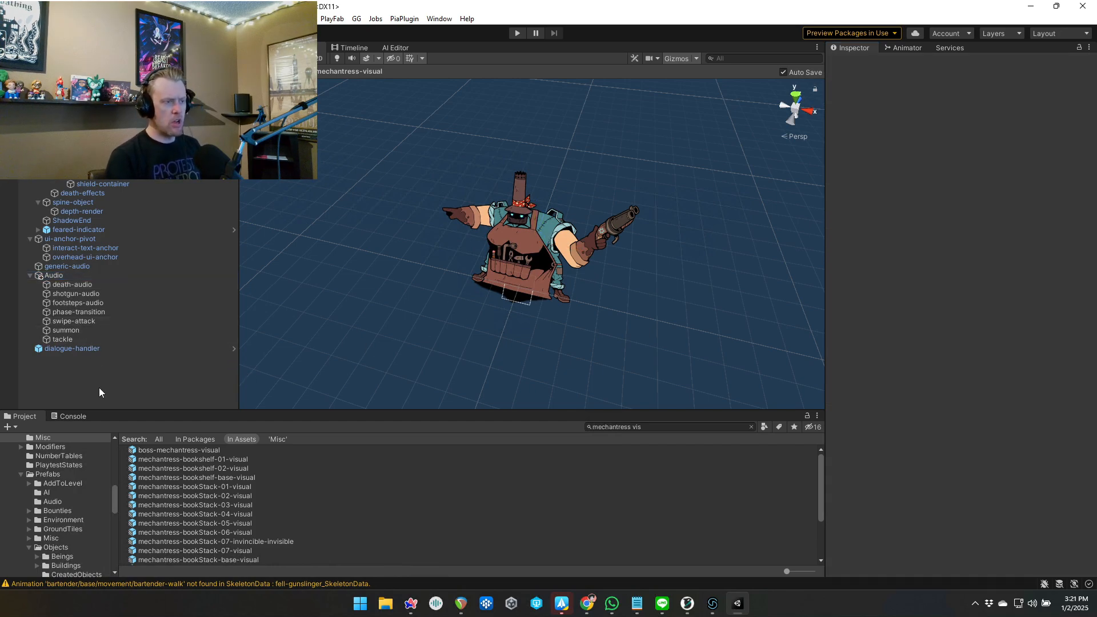
pyautogui.rightClick(91, 362)
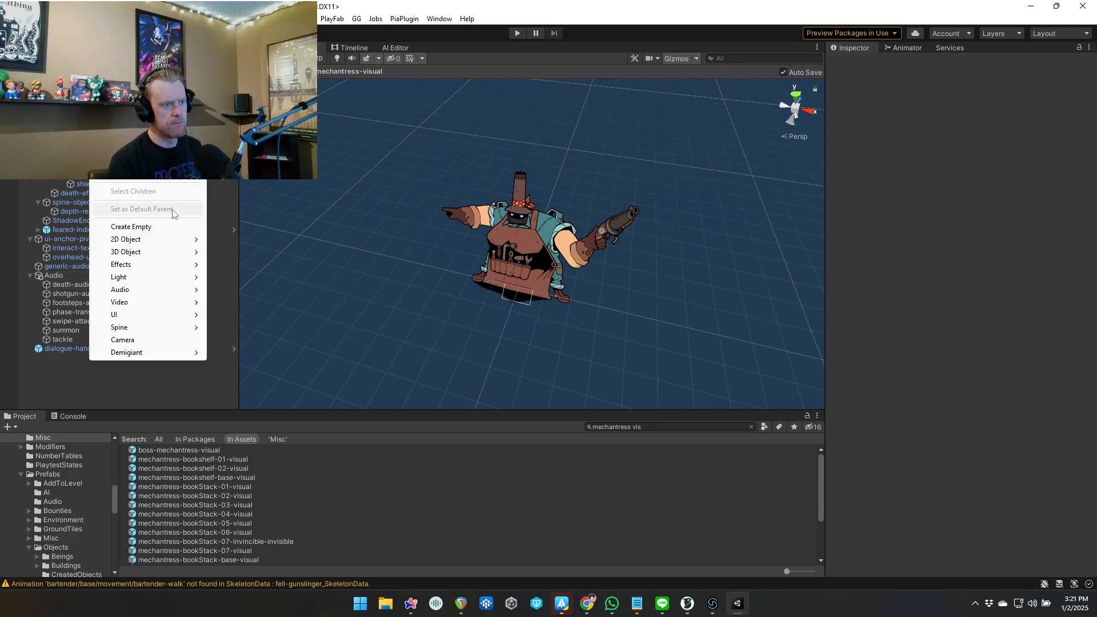
pyautogui.click(208, 373)
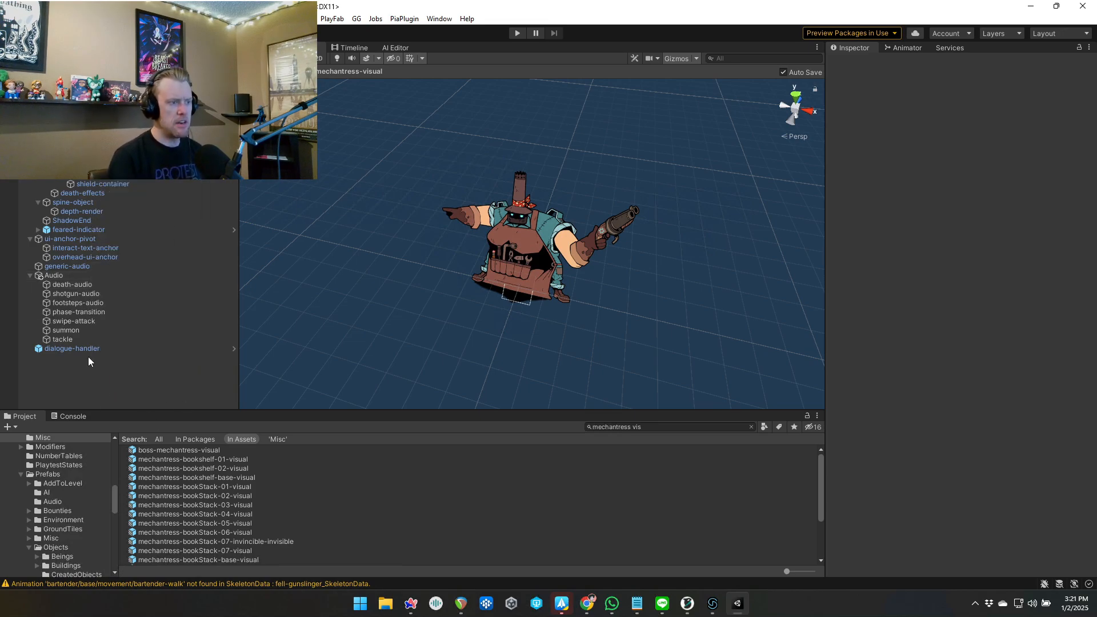
# - View the sound components on the Audio object's death-audio, shotgun-audio and summon children
pyautogui.click(78, 283)
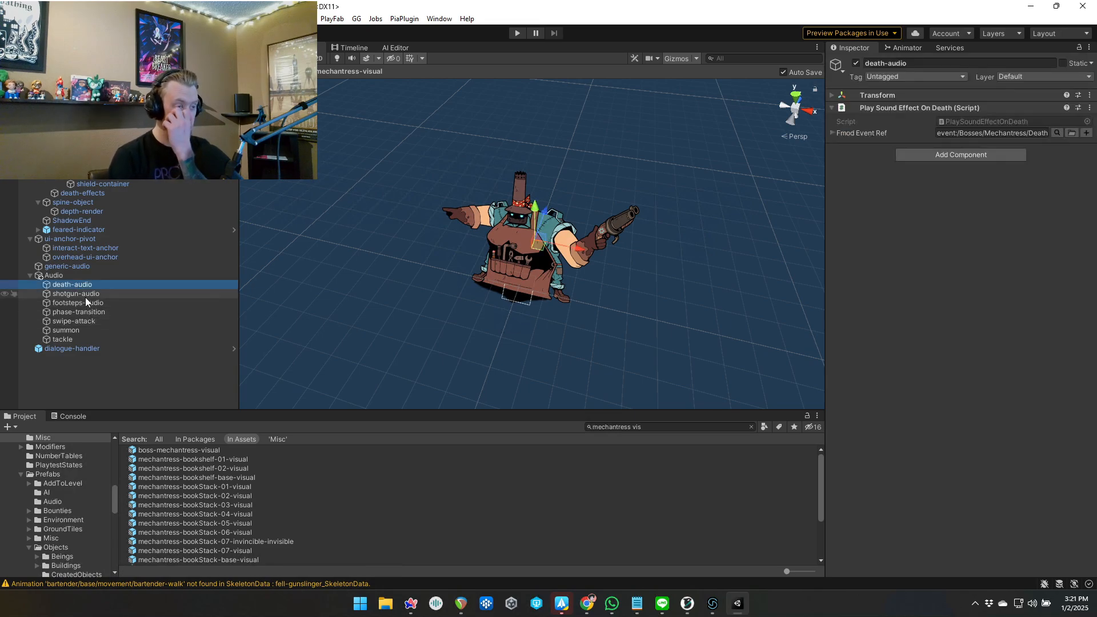
pyautogui.click(85, 296)
pyautogui.click(74, 330)
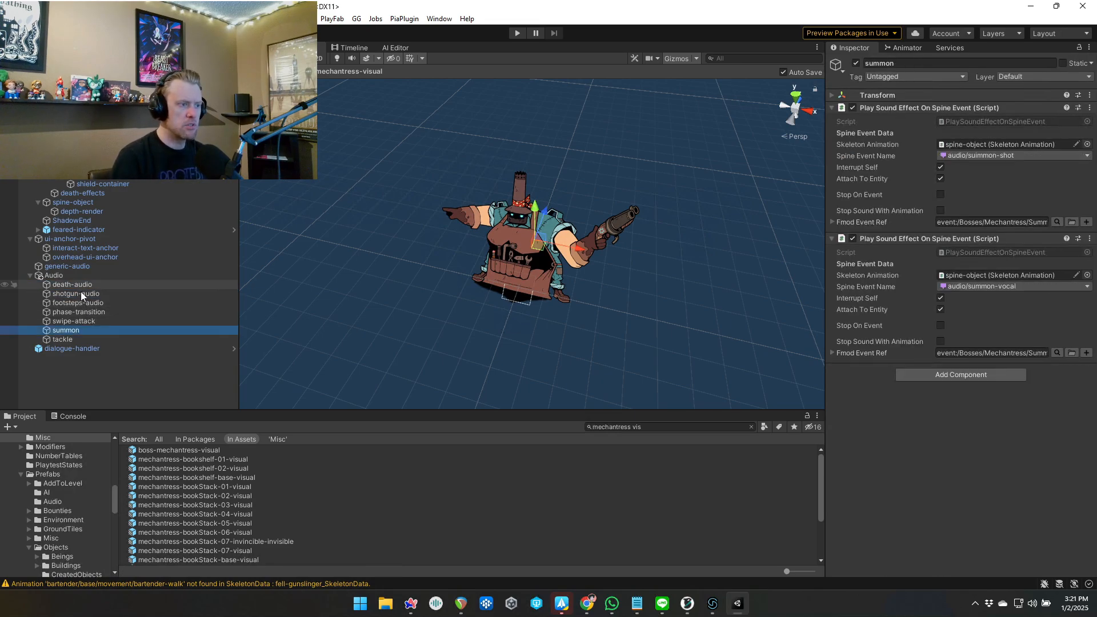
# - Select the tackle object and examine its Play Sound Effect On Spine Event components, from audio/tackle-0-prep to audio/tackle-3-end
pyautogui.click(77, 340)
pyautogui.scroll(-3, 986, 378)
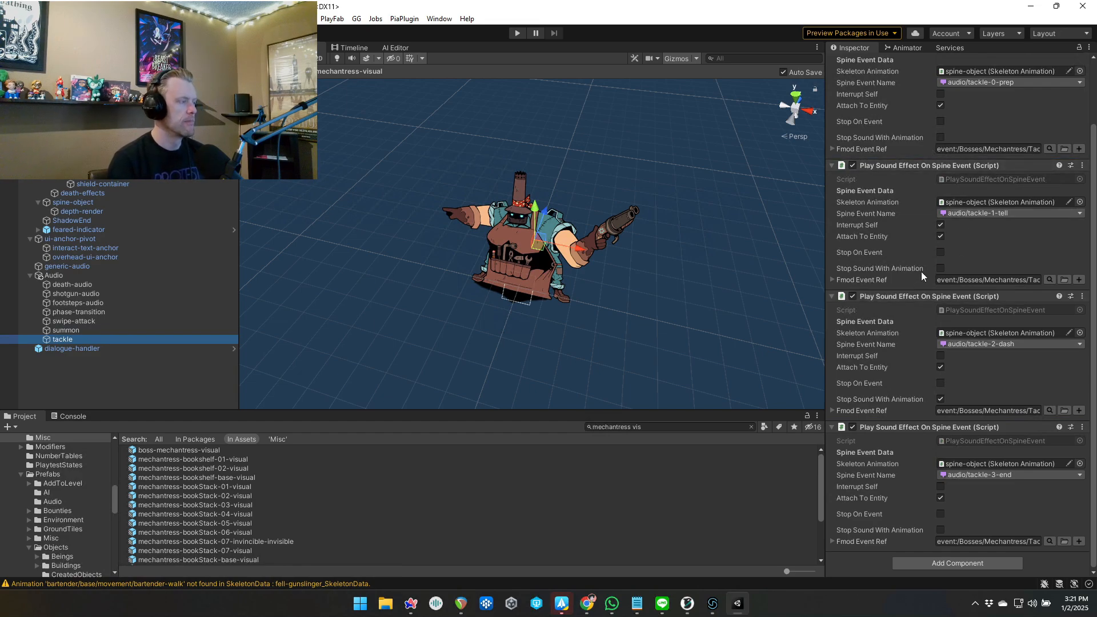
pyautogui.scroll(3, 929, 270)
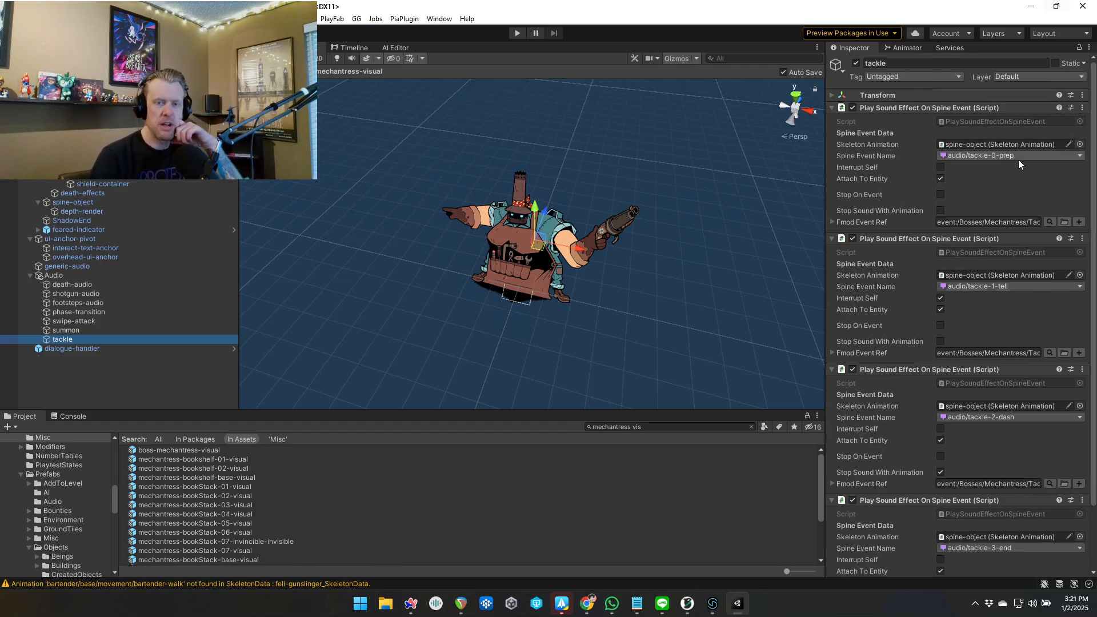
pyautogui.scroll(-3, 1022, 254)
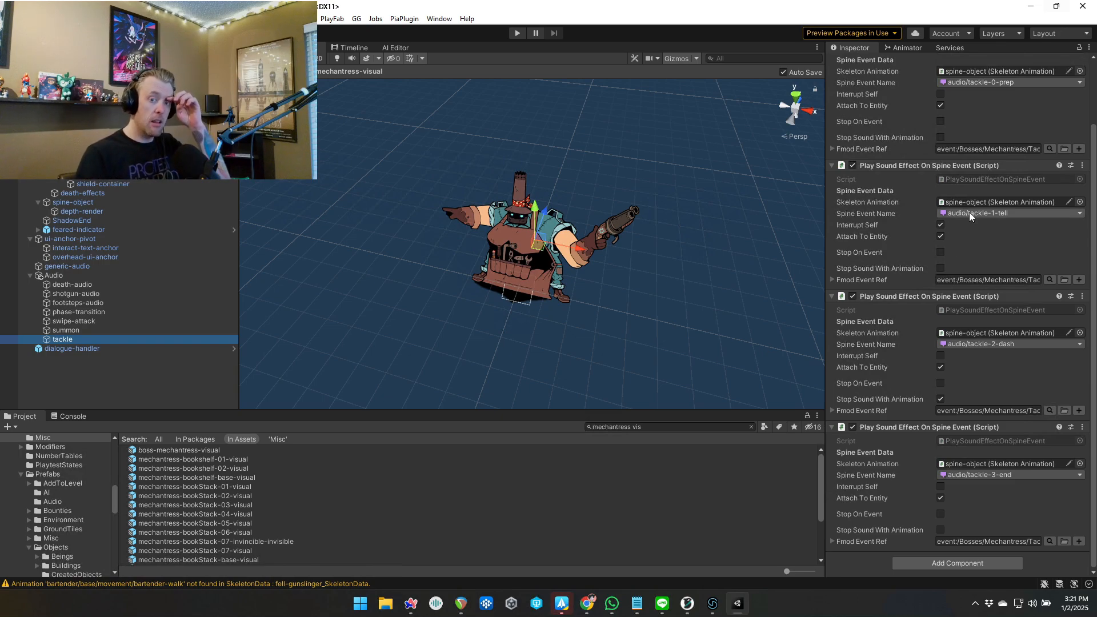
# - Switch to FMOD Studio, audition the tackle-1-tell event and return to Unity
pyautogui.hotkey('alt', 'Tab')
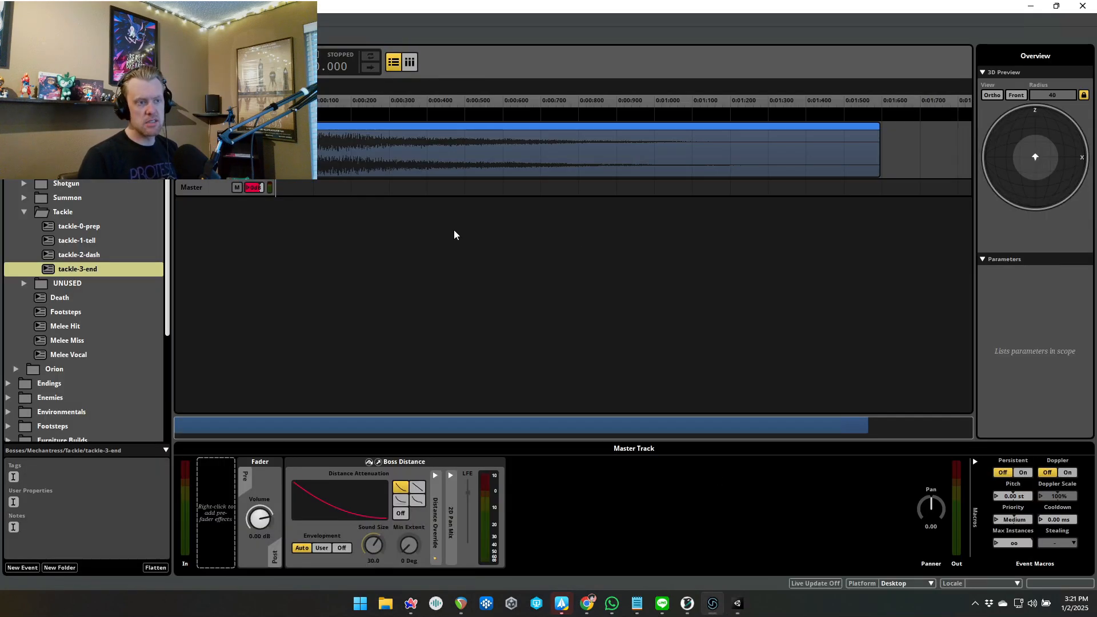
pyautogui.press('space')
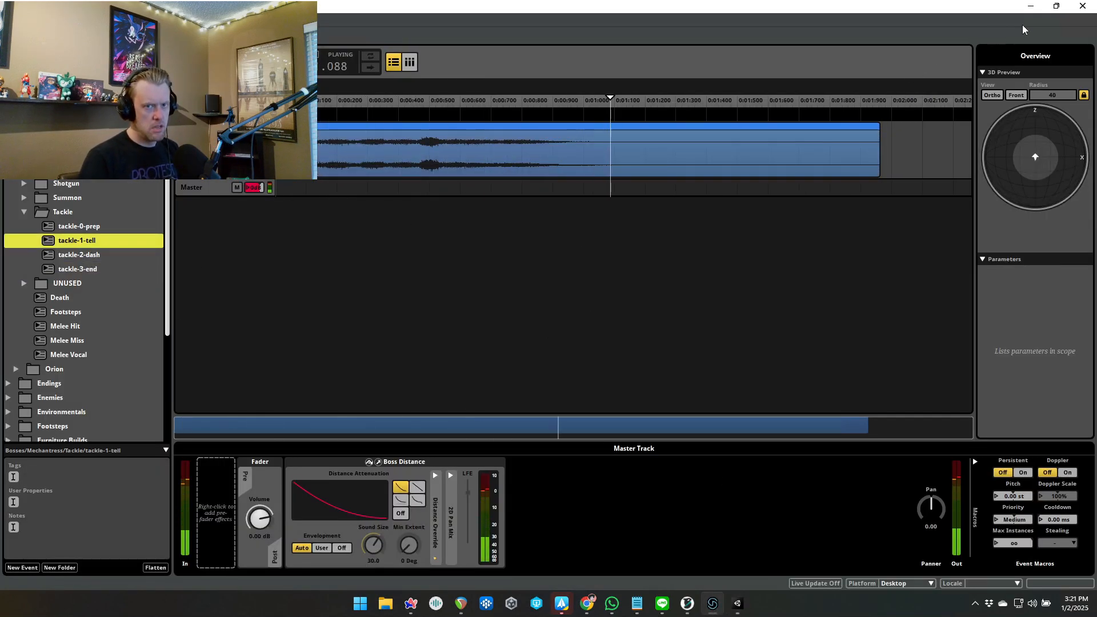
pyautogui.click(1033, 9)
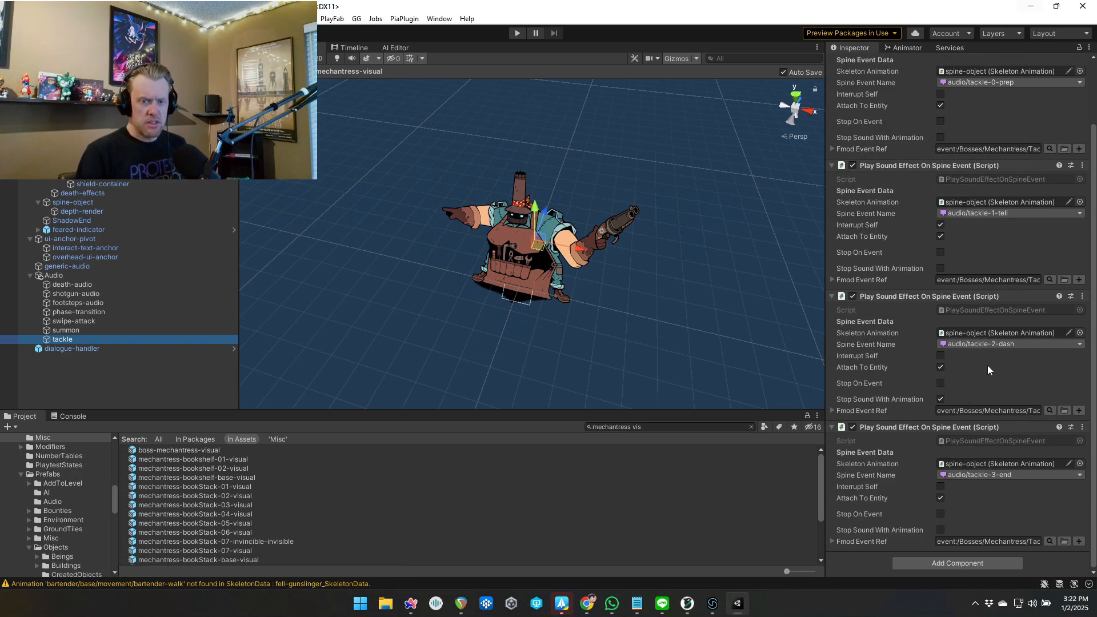
# - Check the audio/tackle-2-dash component's Fmod Event Ref path, and audition tackle-2-dash and tackle-3-end in FMOD Studio before returning to Unity
pyautogui.click(1020, 410)
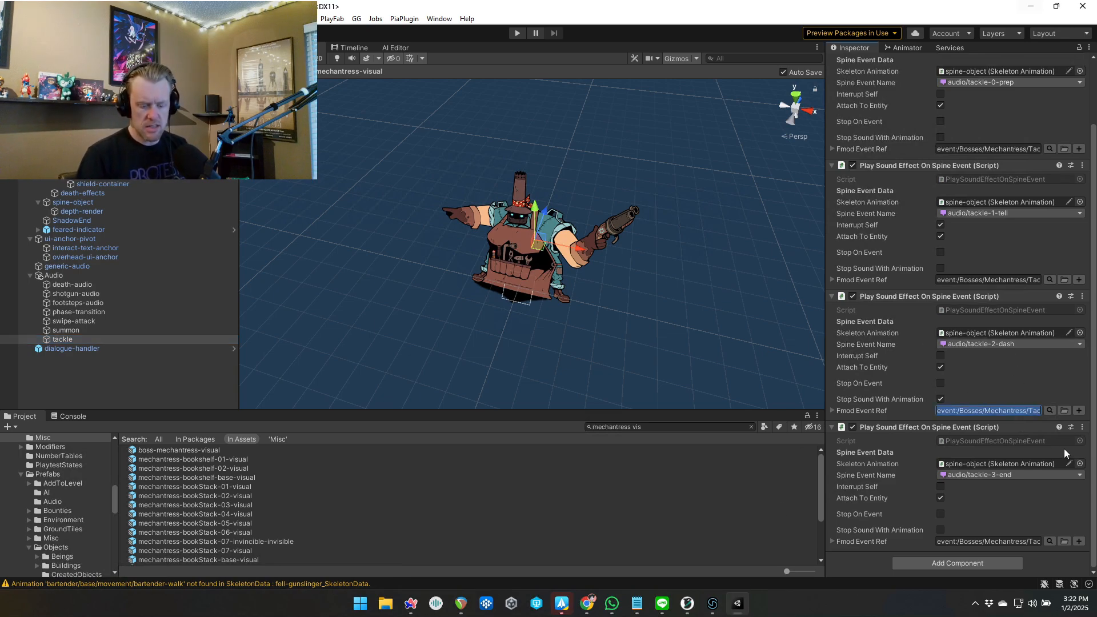
pyautogui.write('event:/Bosses/Mechantress/Tackle/tackle-2-dash')
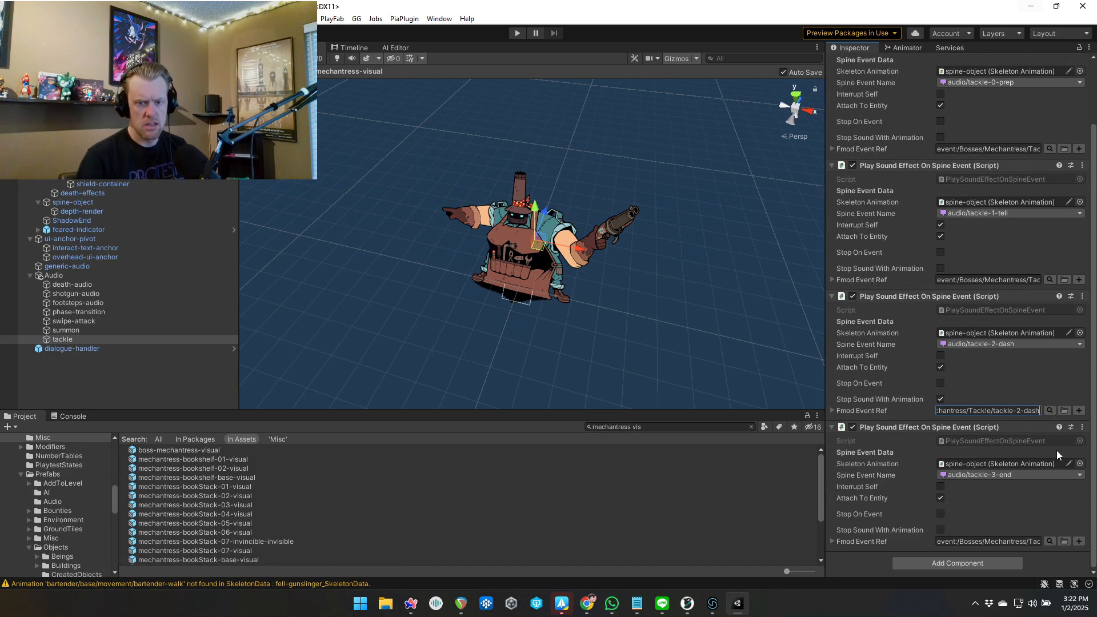
pyautogui.click(712, 604)
pyautogui.click(104, 257)
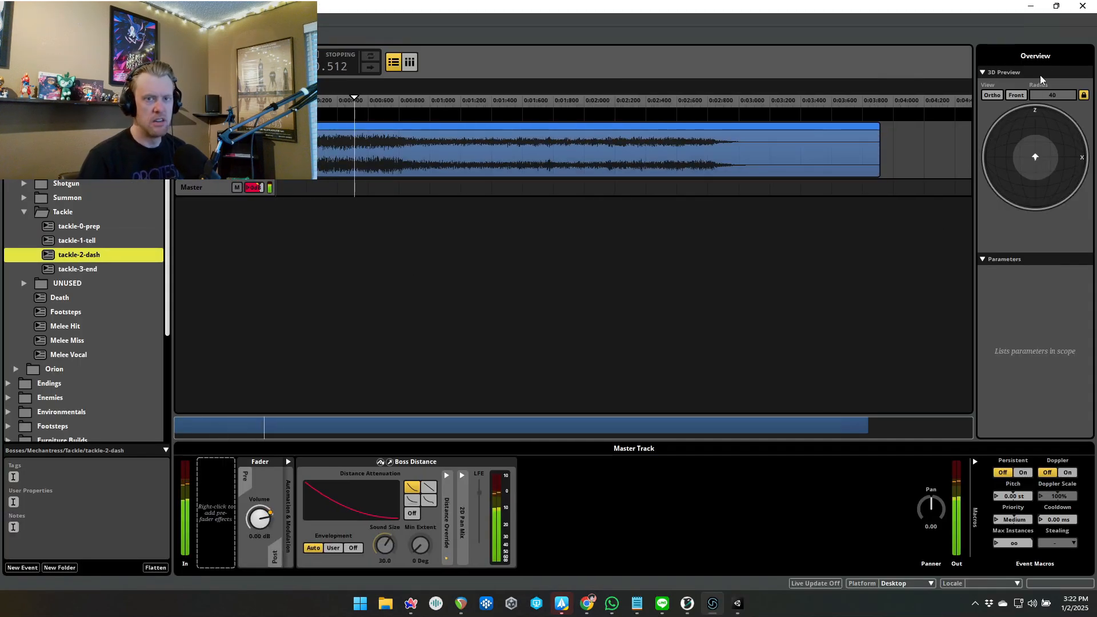
pyautogui.click(1030, 7)
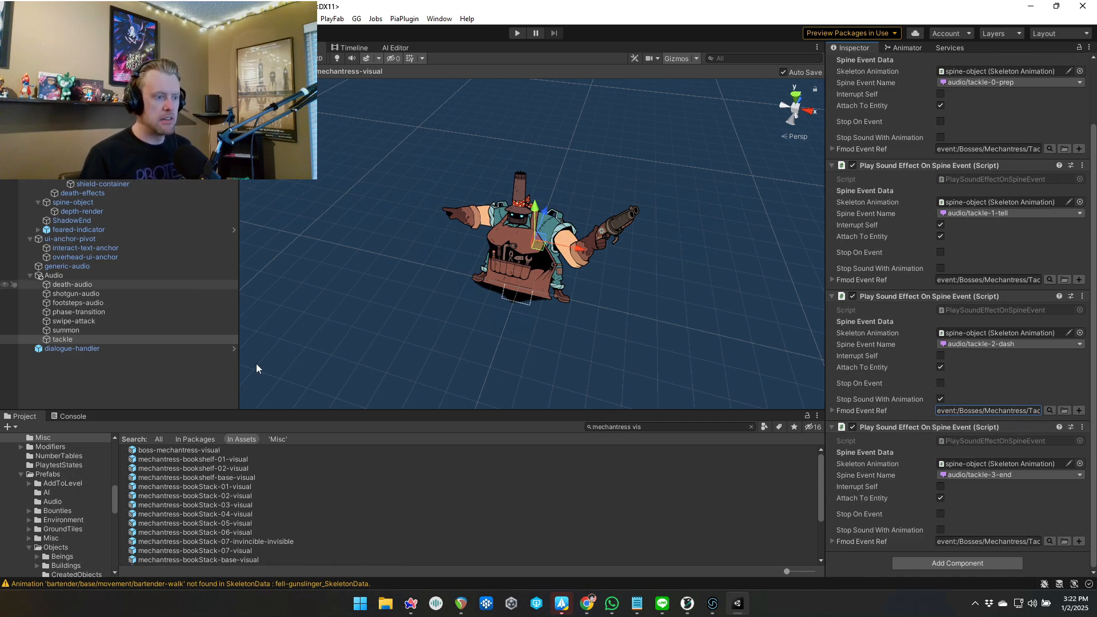
pyautogui.click(712, 604)
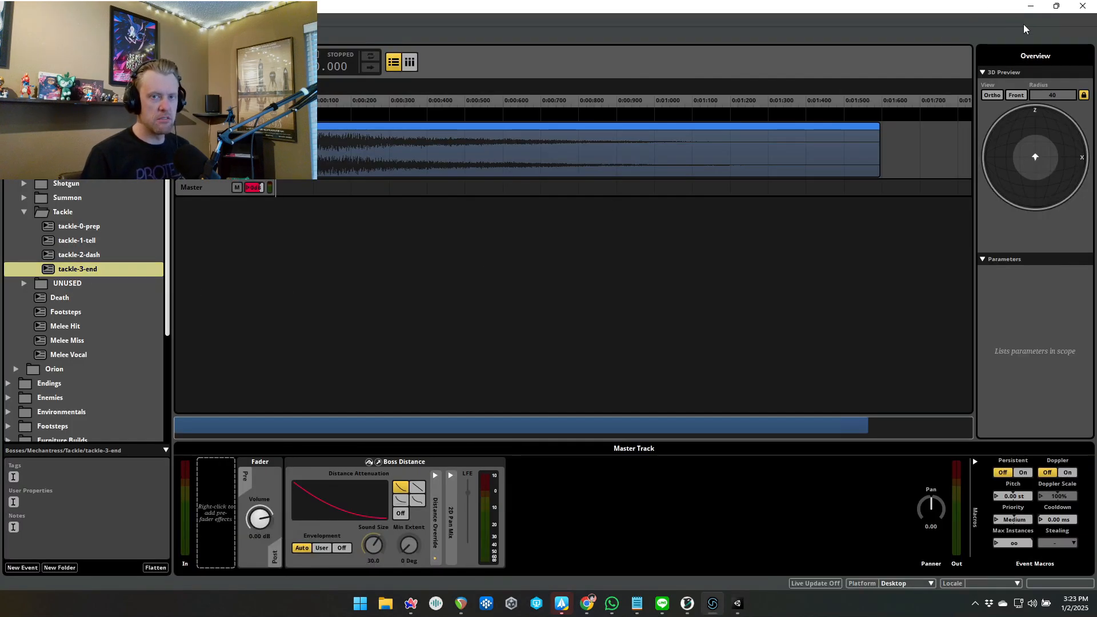
pyautogui.click(1030, 6)
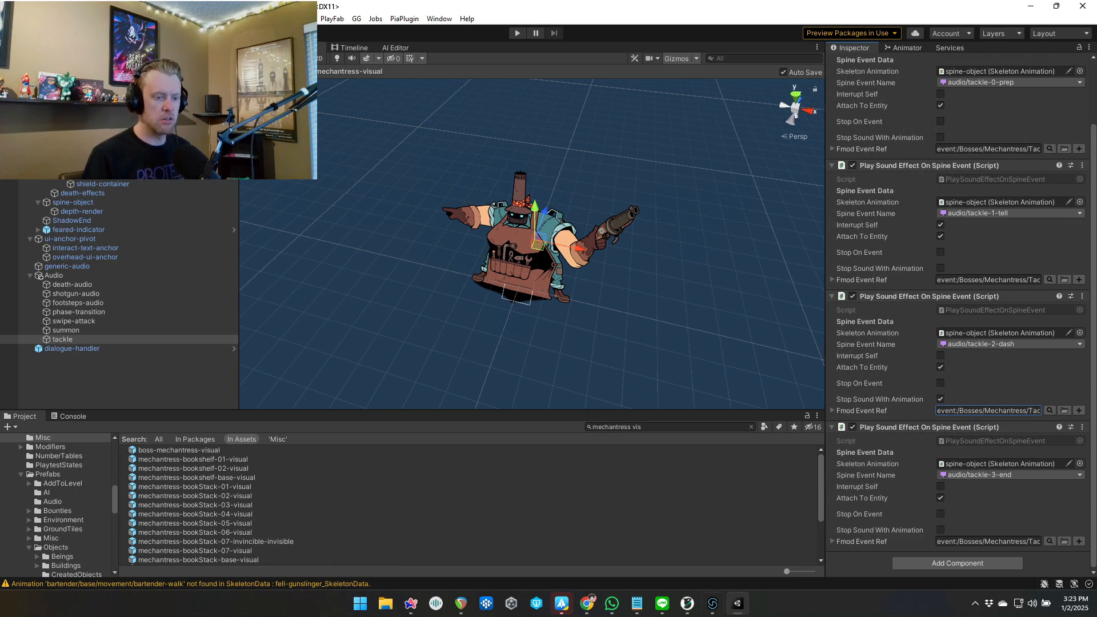
# - Switch to REAPER and look over the layered train tracks of the charge sound's opening, tell and impact sections
pyautogui.click(461, 603)
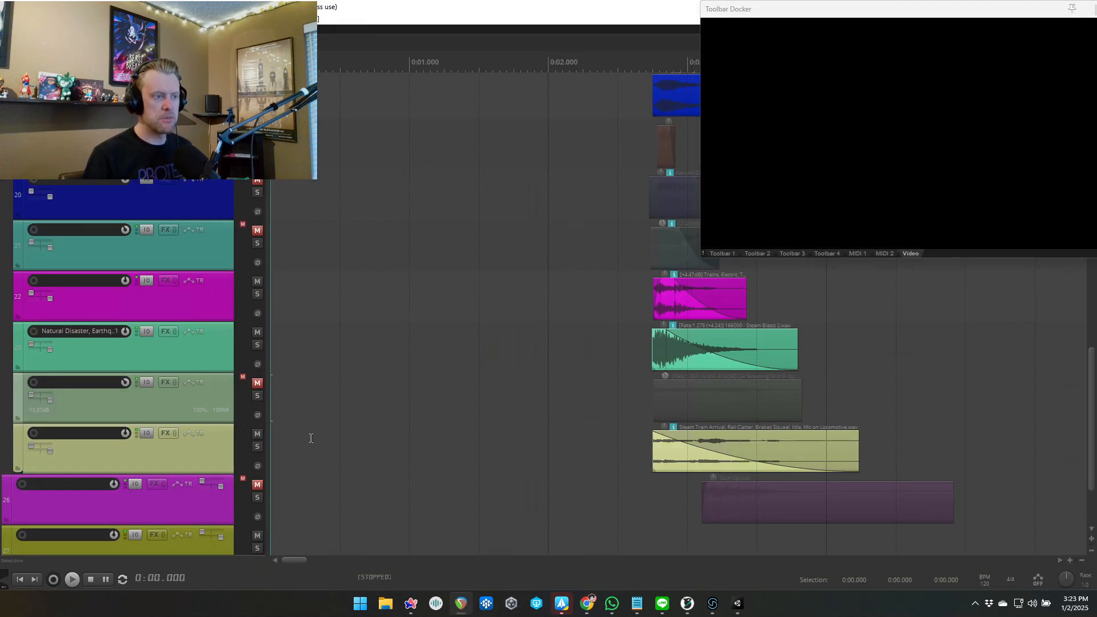
pyautogui.scroll(5, 184, 327)
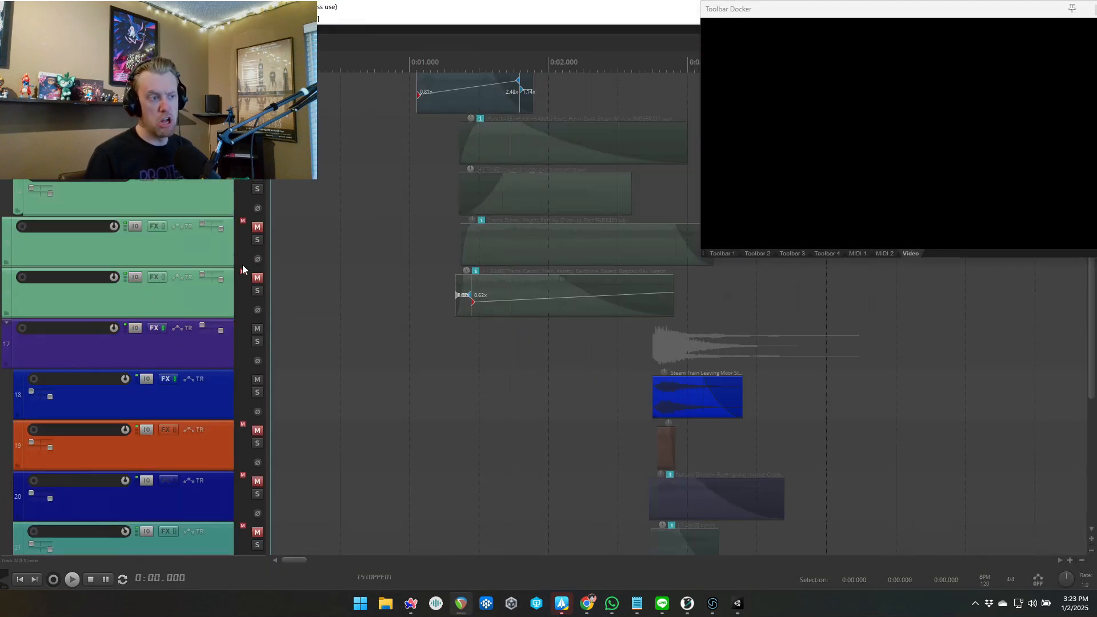
pyautogui.scroll(8, 456, 437)
pyautogui.scroll(5, 455, 438)
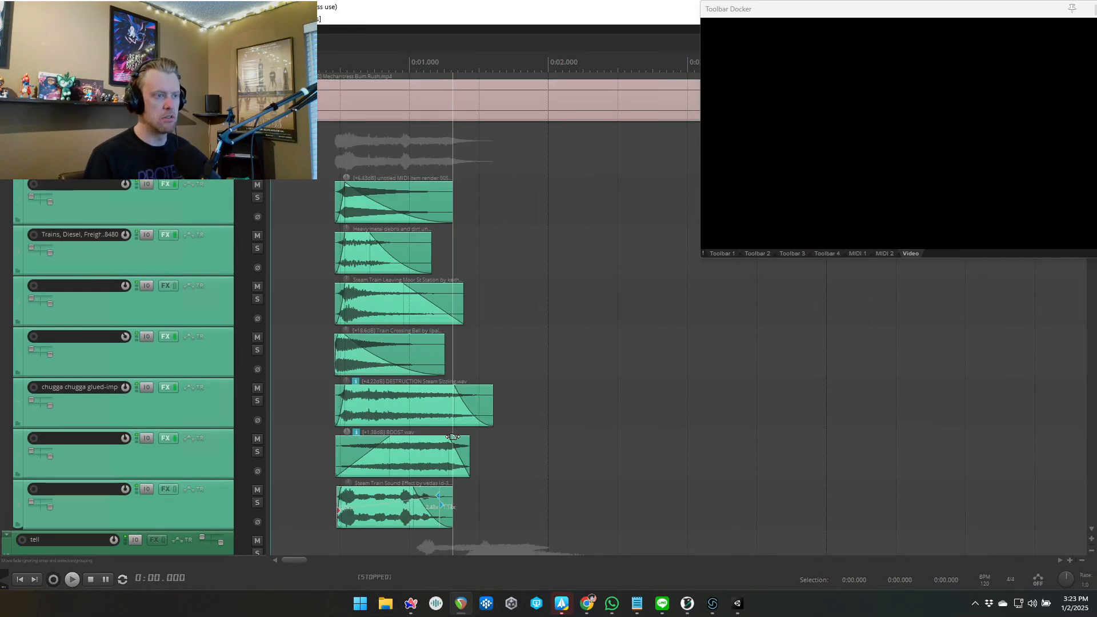
pyautogui.scroll(-6, 463, 400)
pyautogui.scroll(-8, 470, 387)
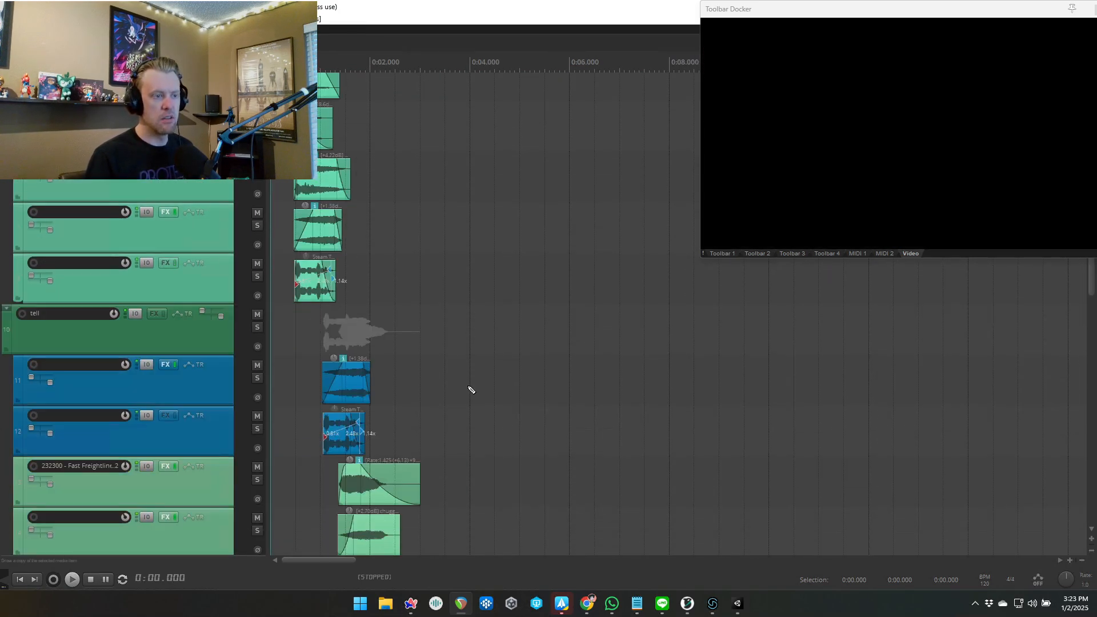
pyautogui.scroll(-4, 472, 399)
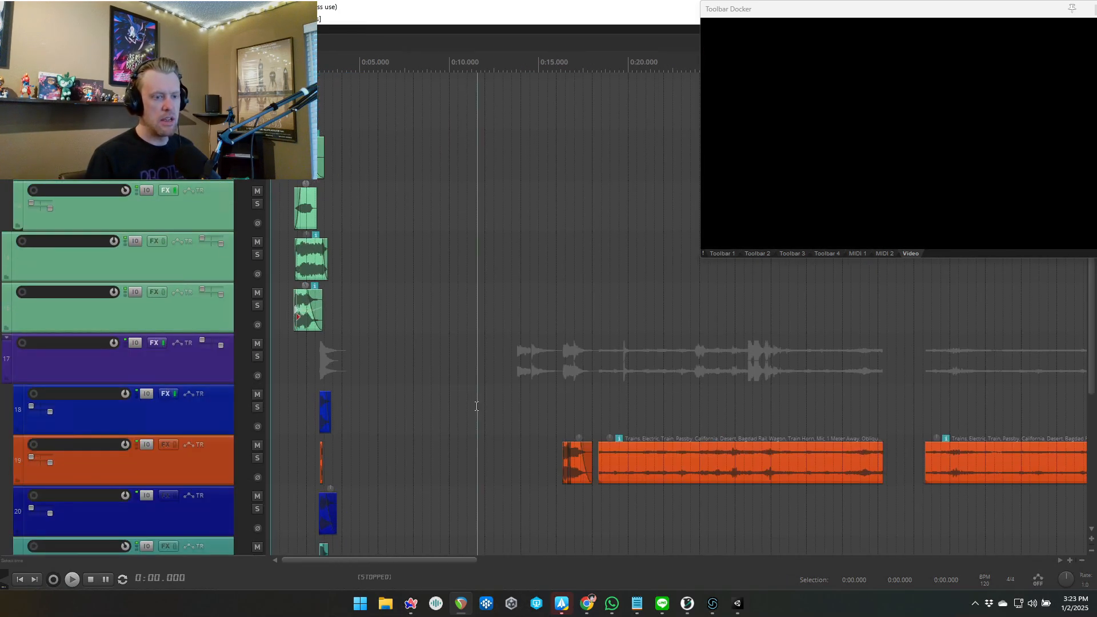
pyautogui.scroll(4, 477, 405)
pyautogui.scroll(2, 375, 446)
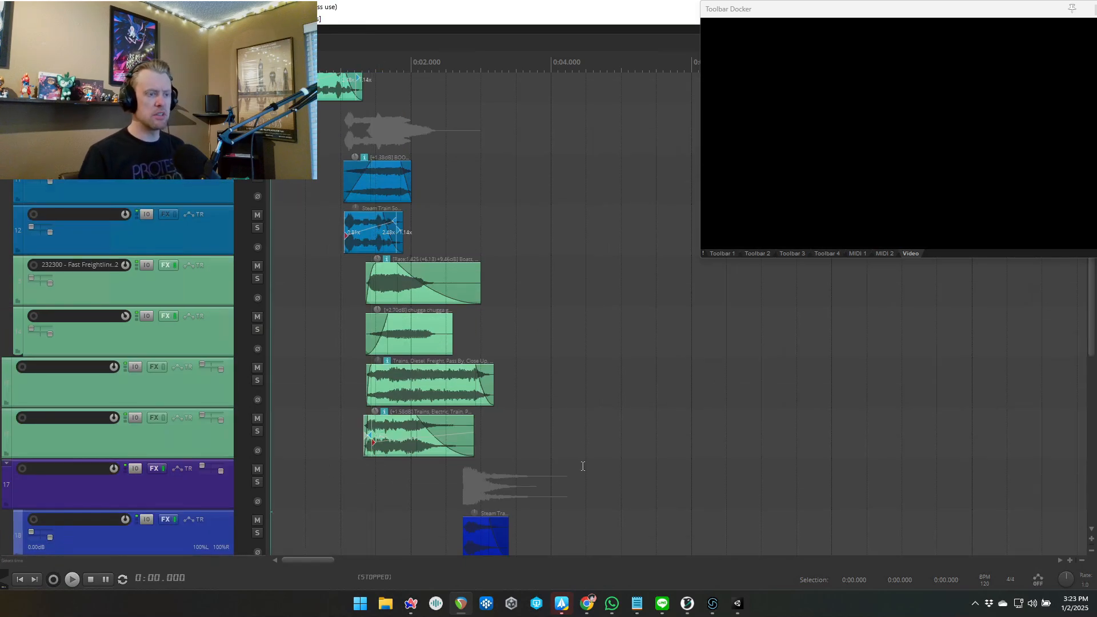
pyautogui.scroll(6, 582, 466)
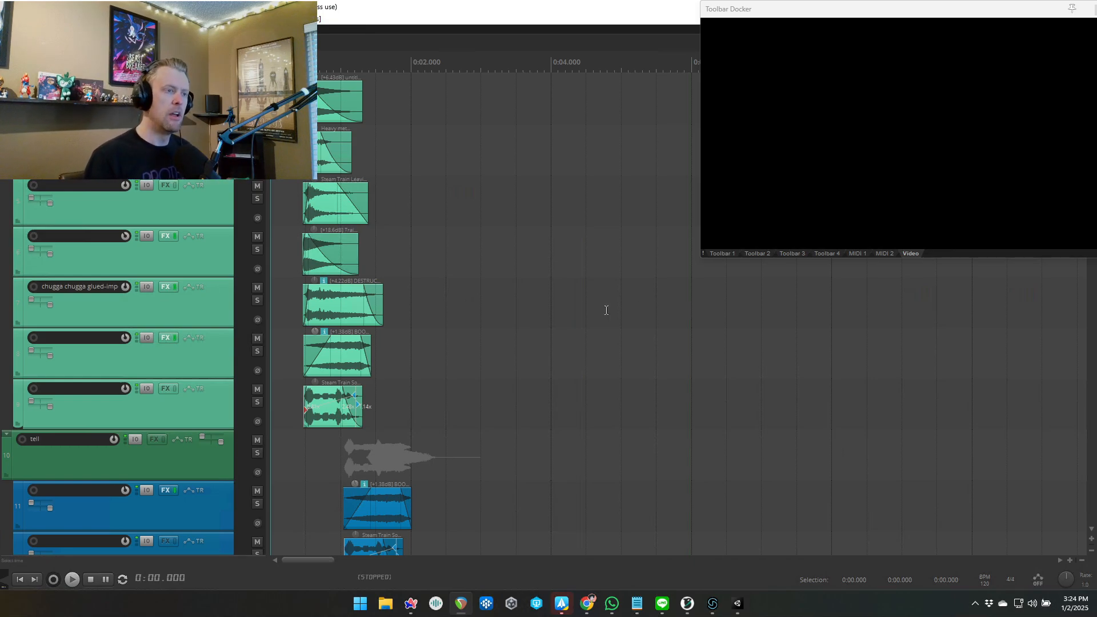
pyautogui.scroll(3, 604, 312)
pyautogui.scroll(2, 600, 318)
pyautogui.scroll(-3, 598, 316)
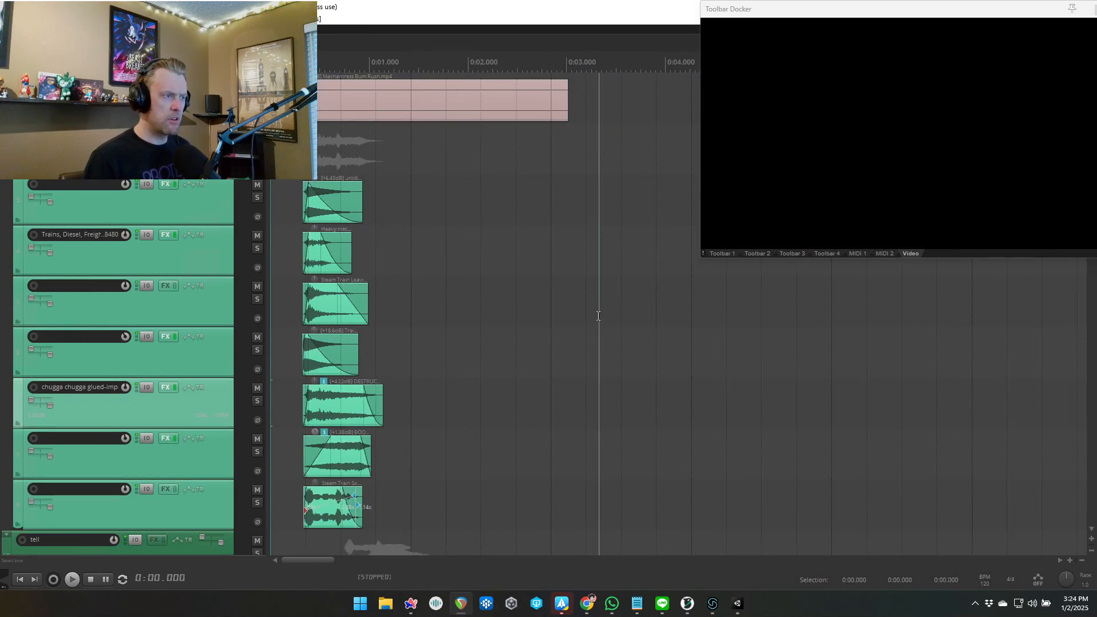
pyautogui.scroll(-3, 598, 317)
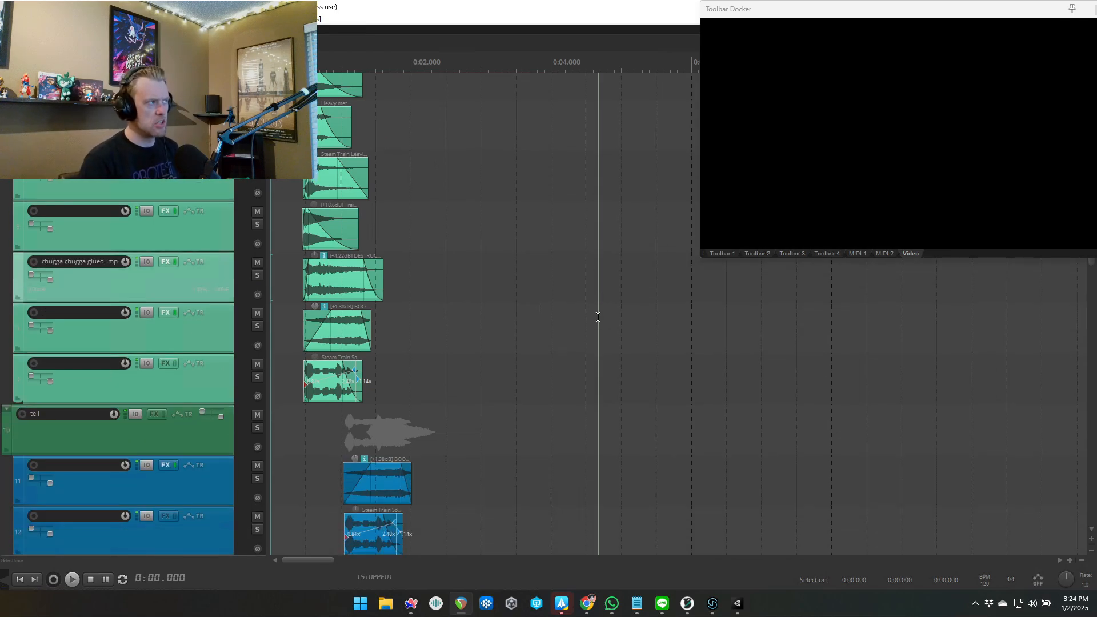